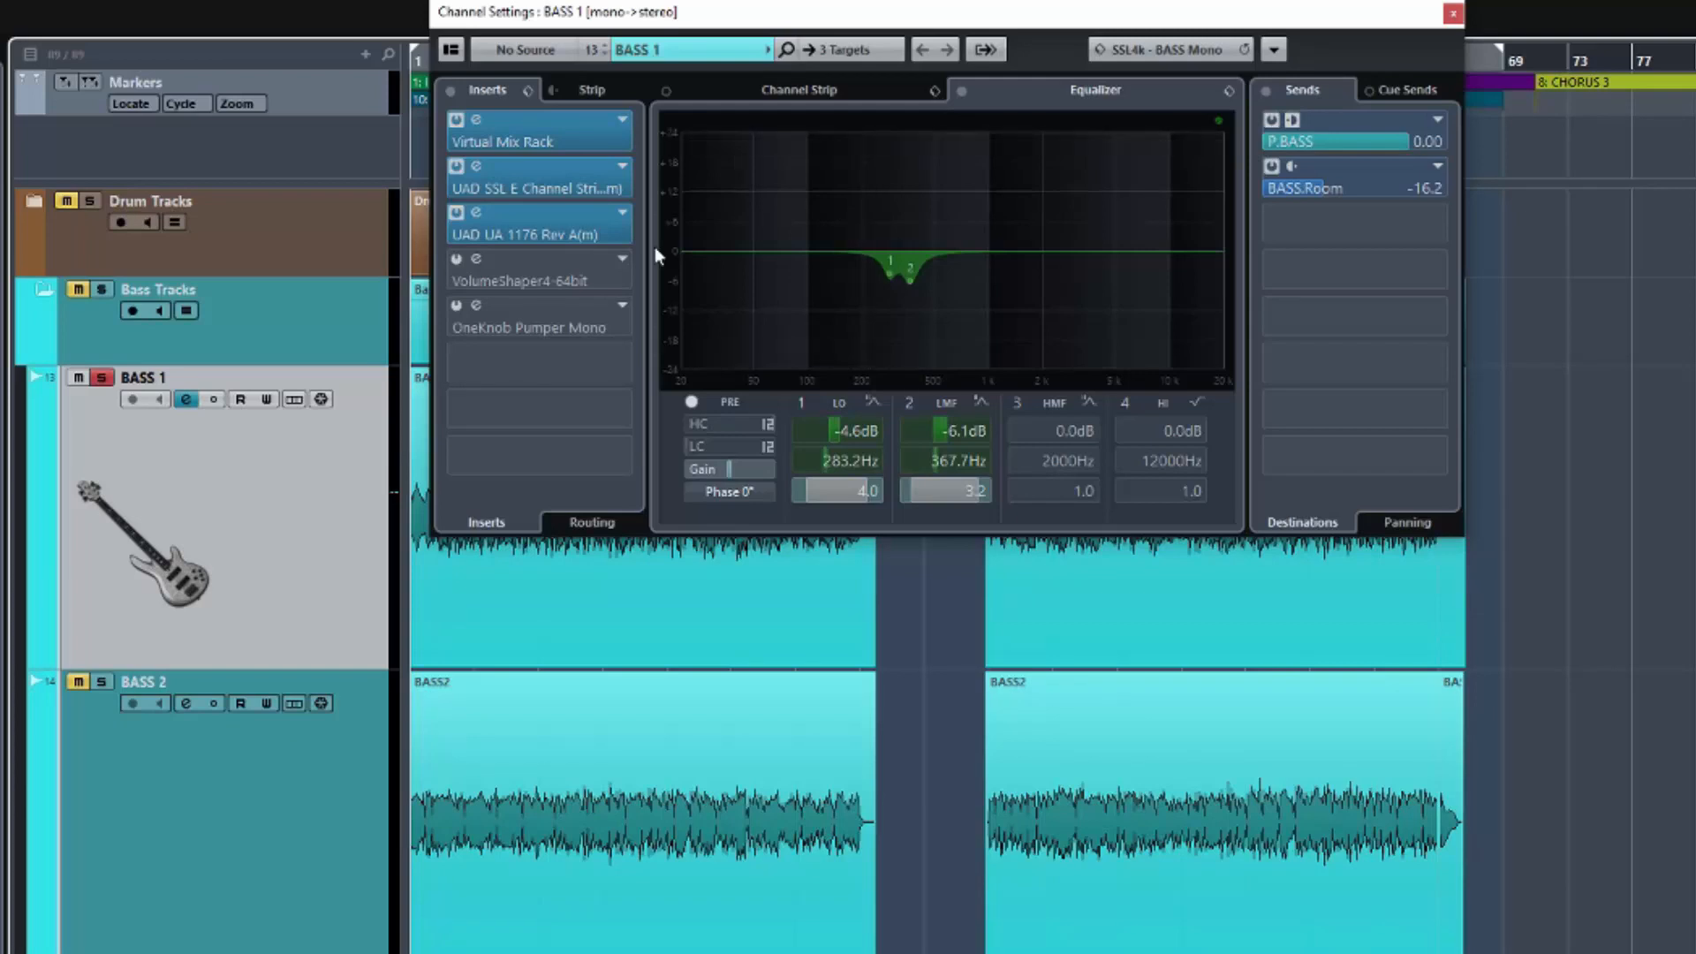
Step: Open the OneKnob Pumper insert on the BASS 1 channel and set its rate to 1/4
double_click(570, 319)
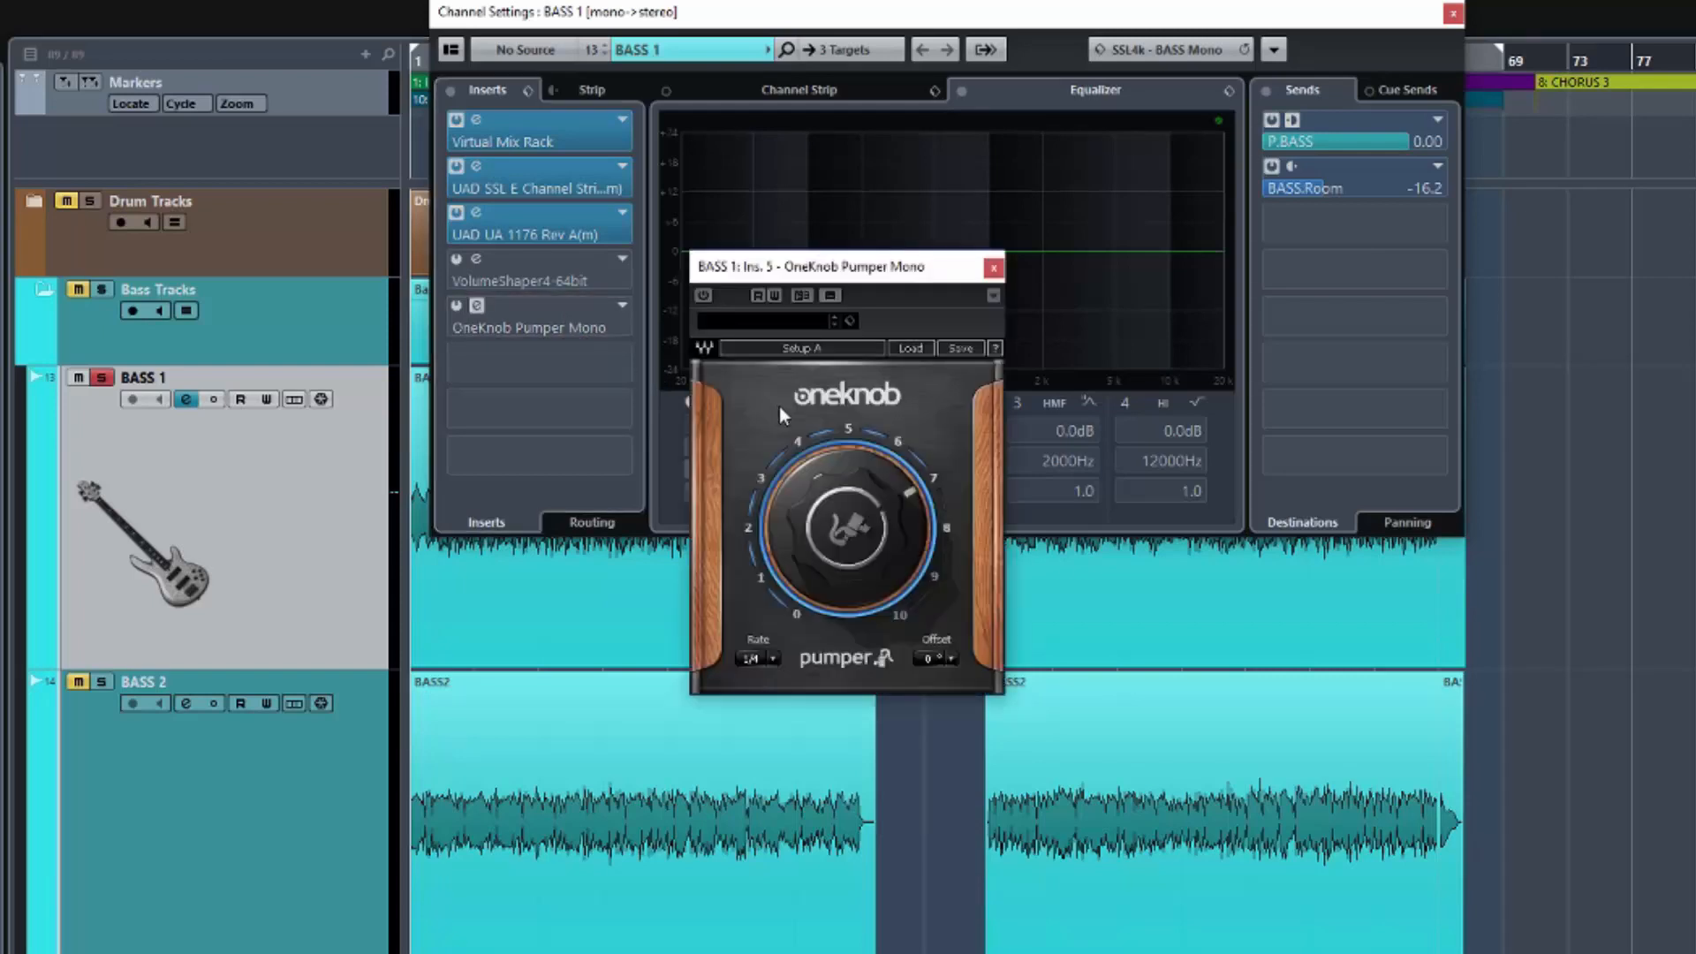
mouse_move(831, 485)
drag(880, 285, 884, 292)
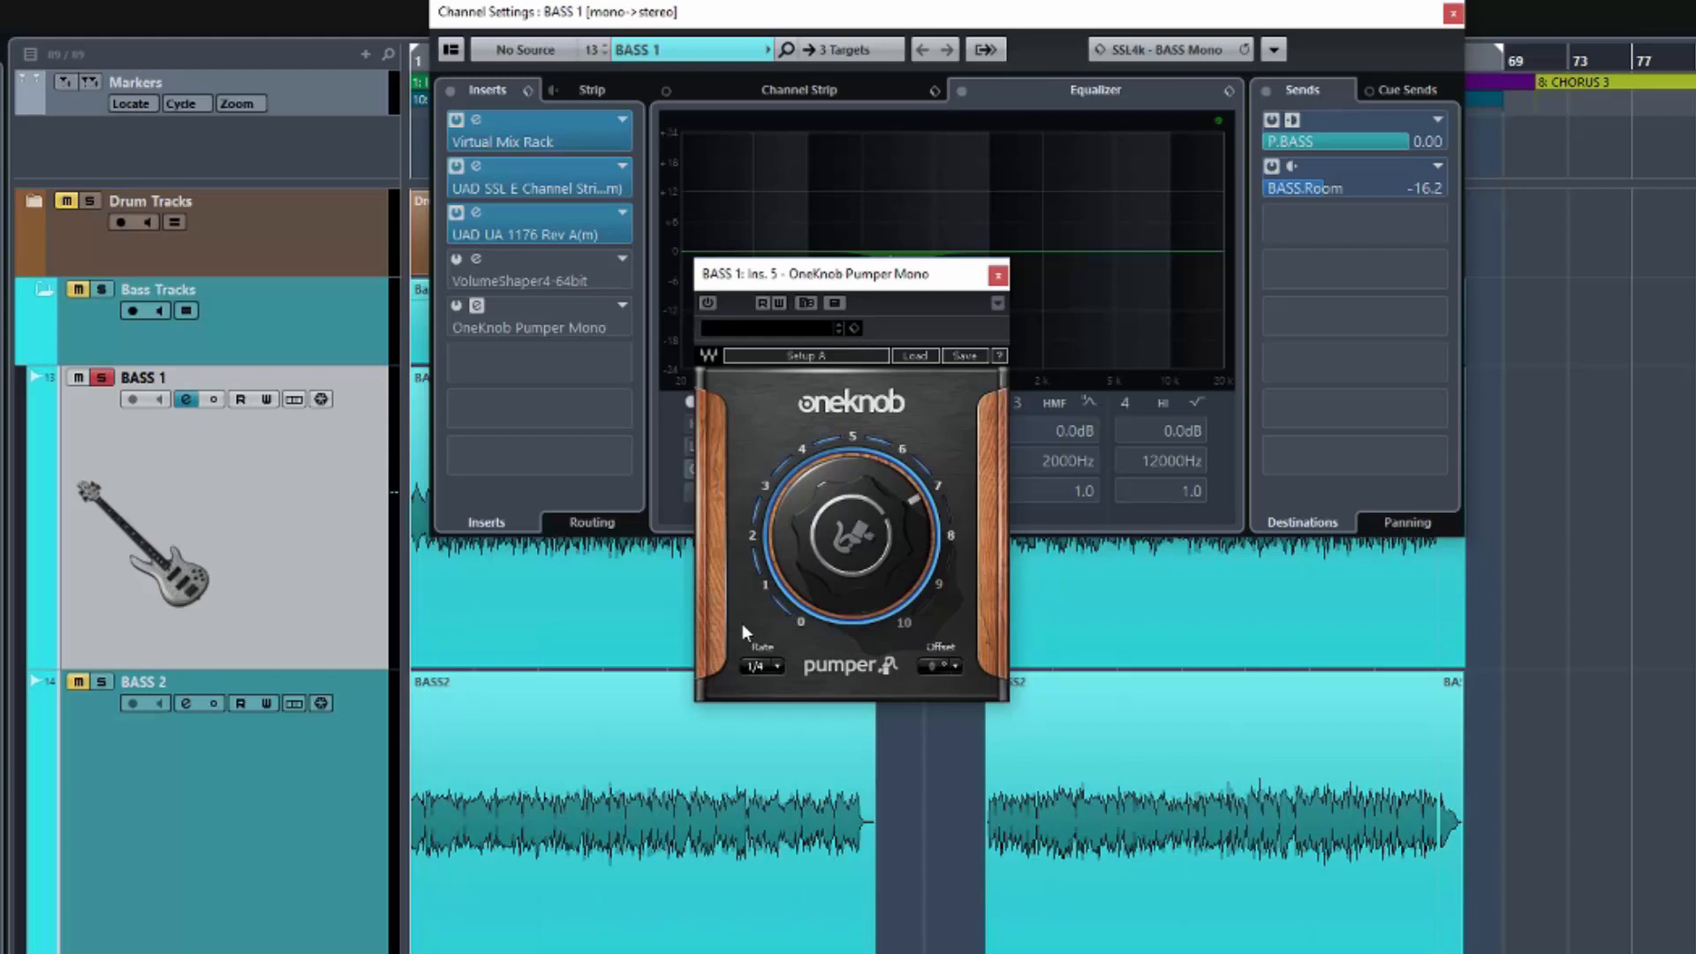
click(771, 664)
click(776, 665)
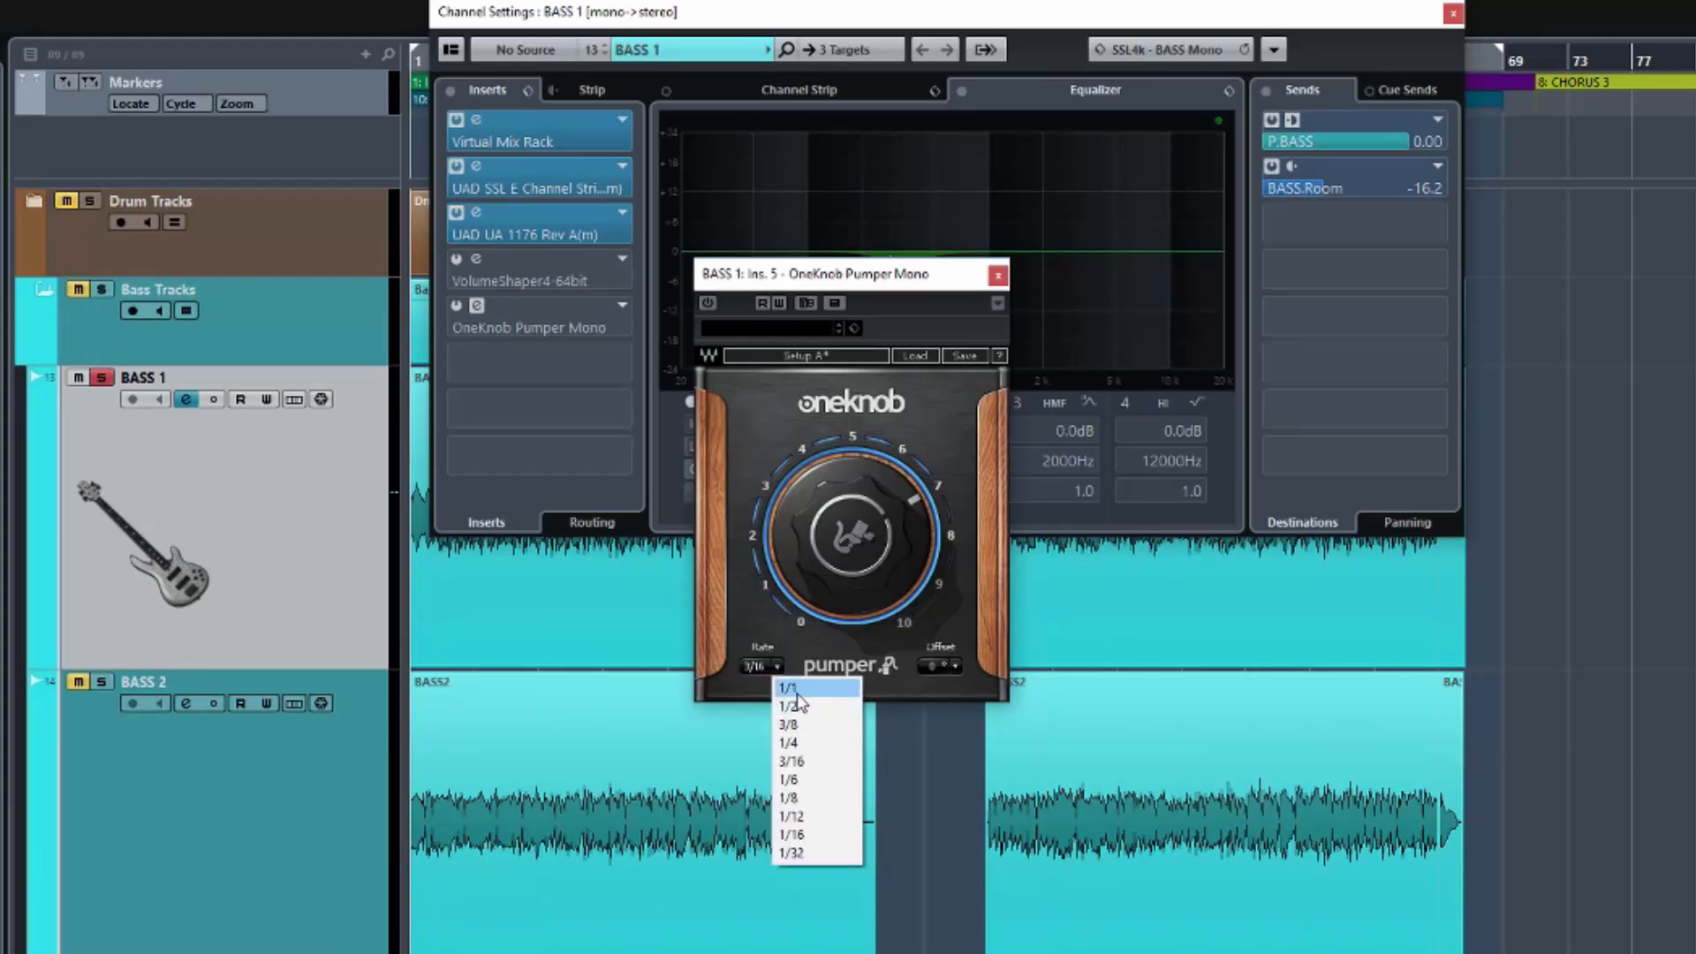
click(793, 743)
Step: Turn the Pumper's main knob down to 0 and look through the available offset values
drag(830, 461, 829, 618)
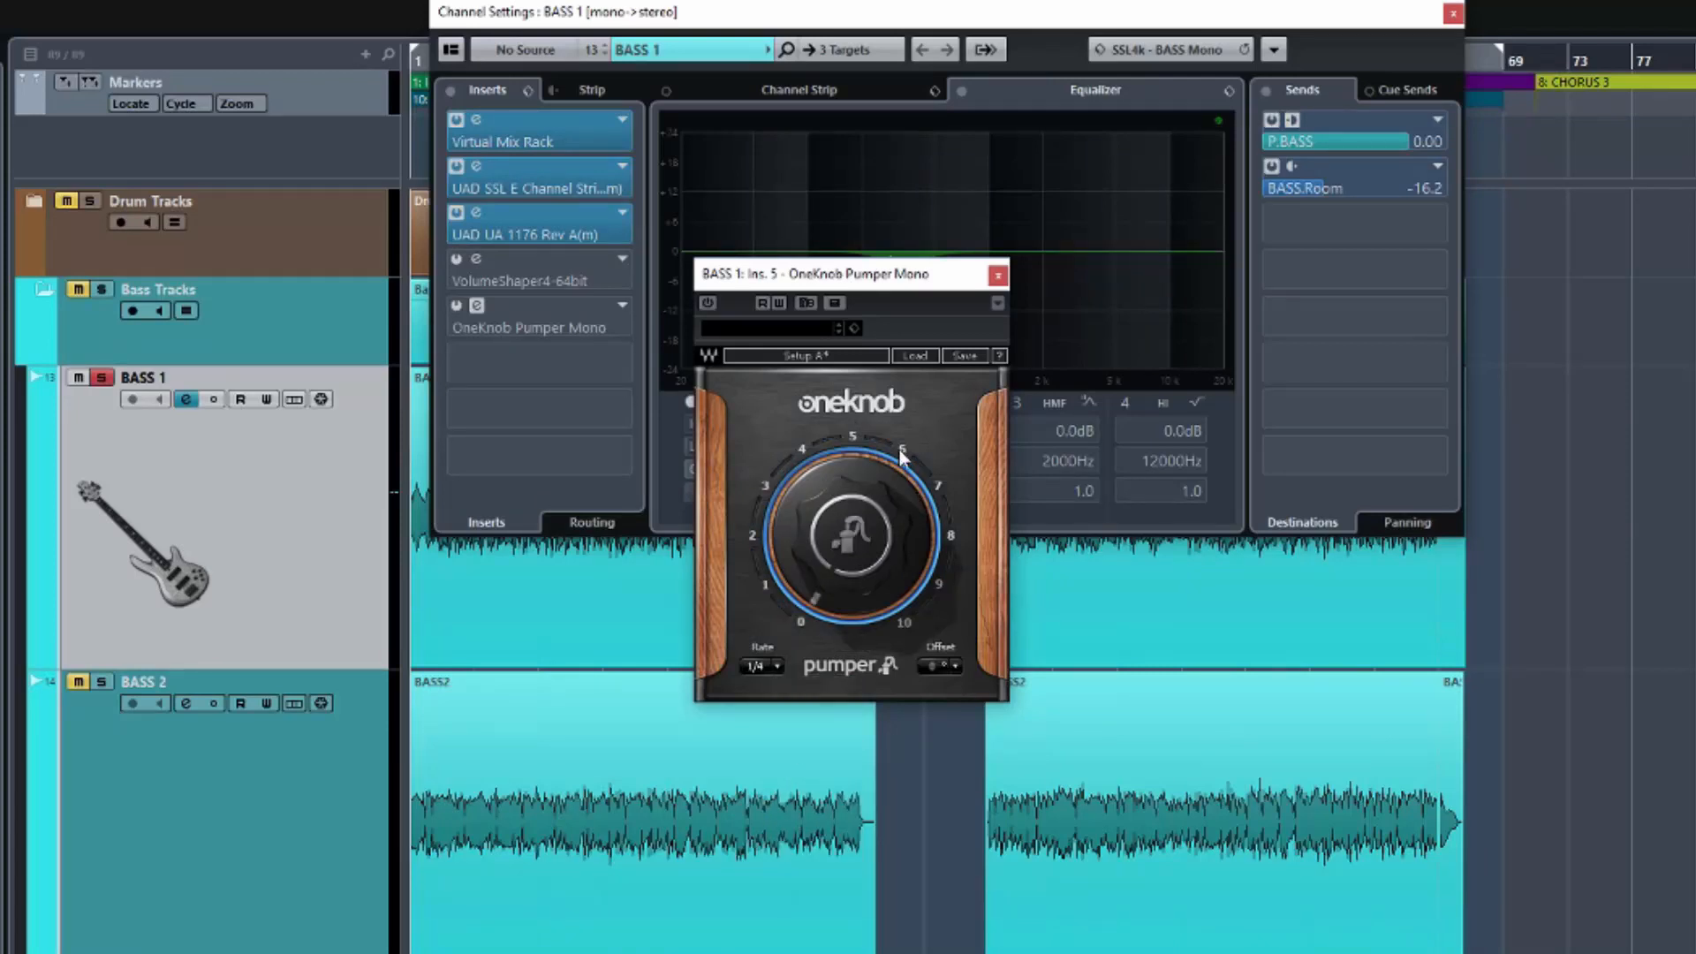
click(957, 665)
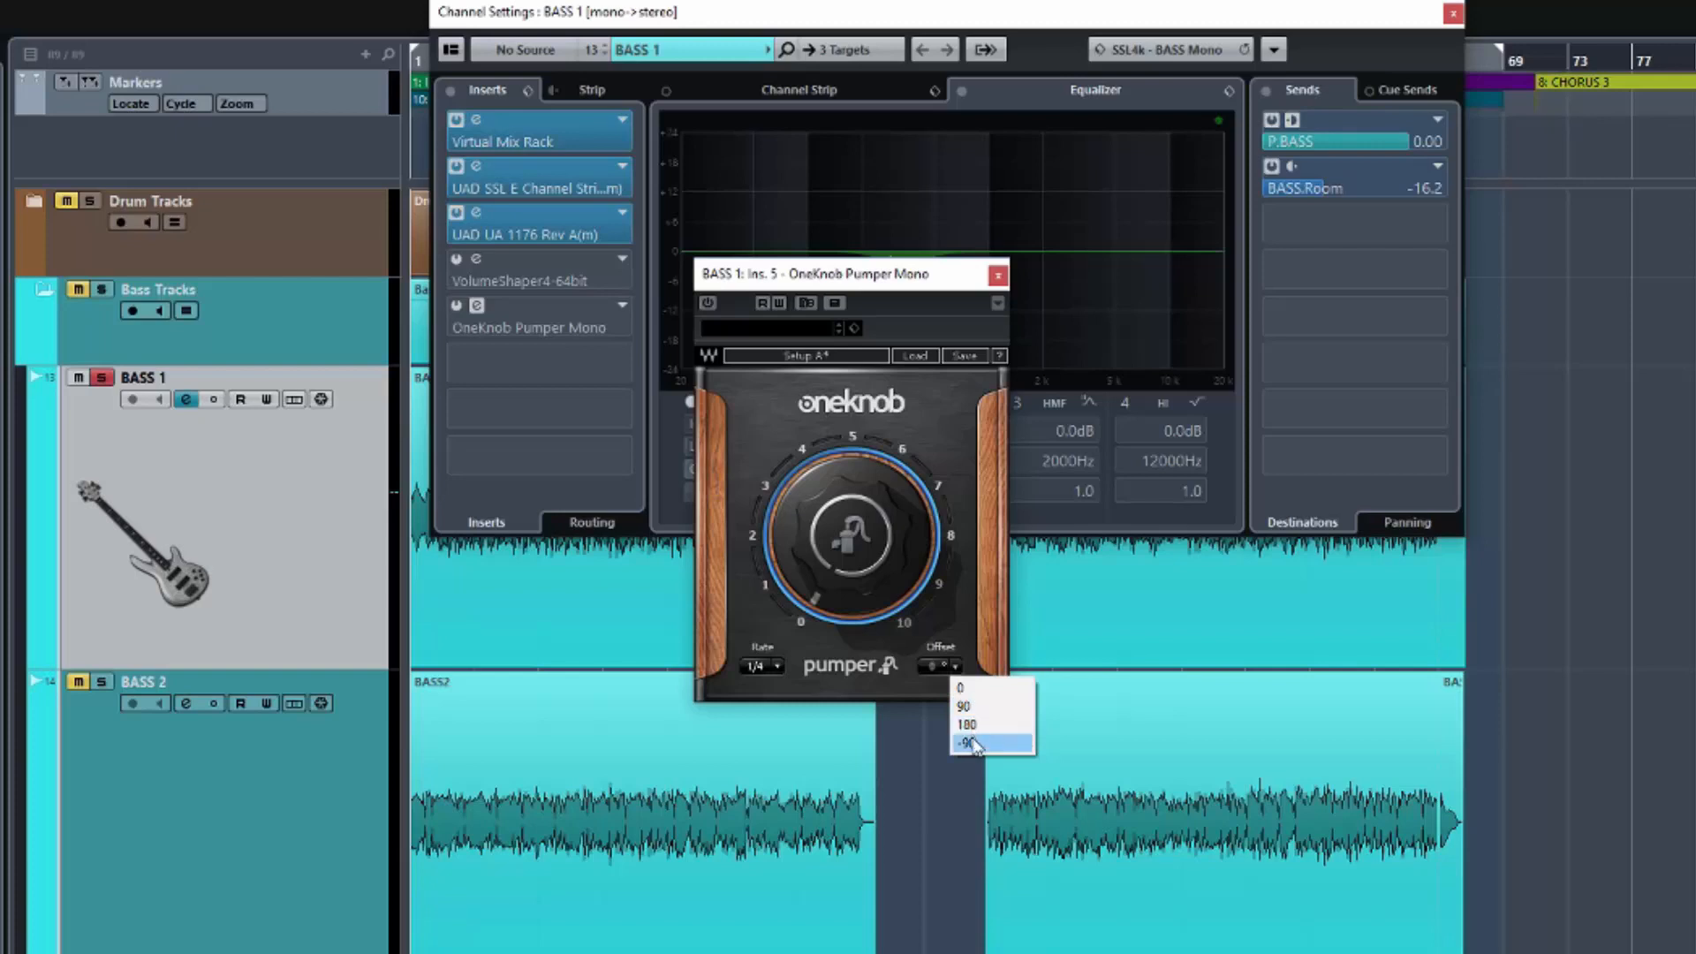
click(958, 645)
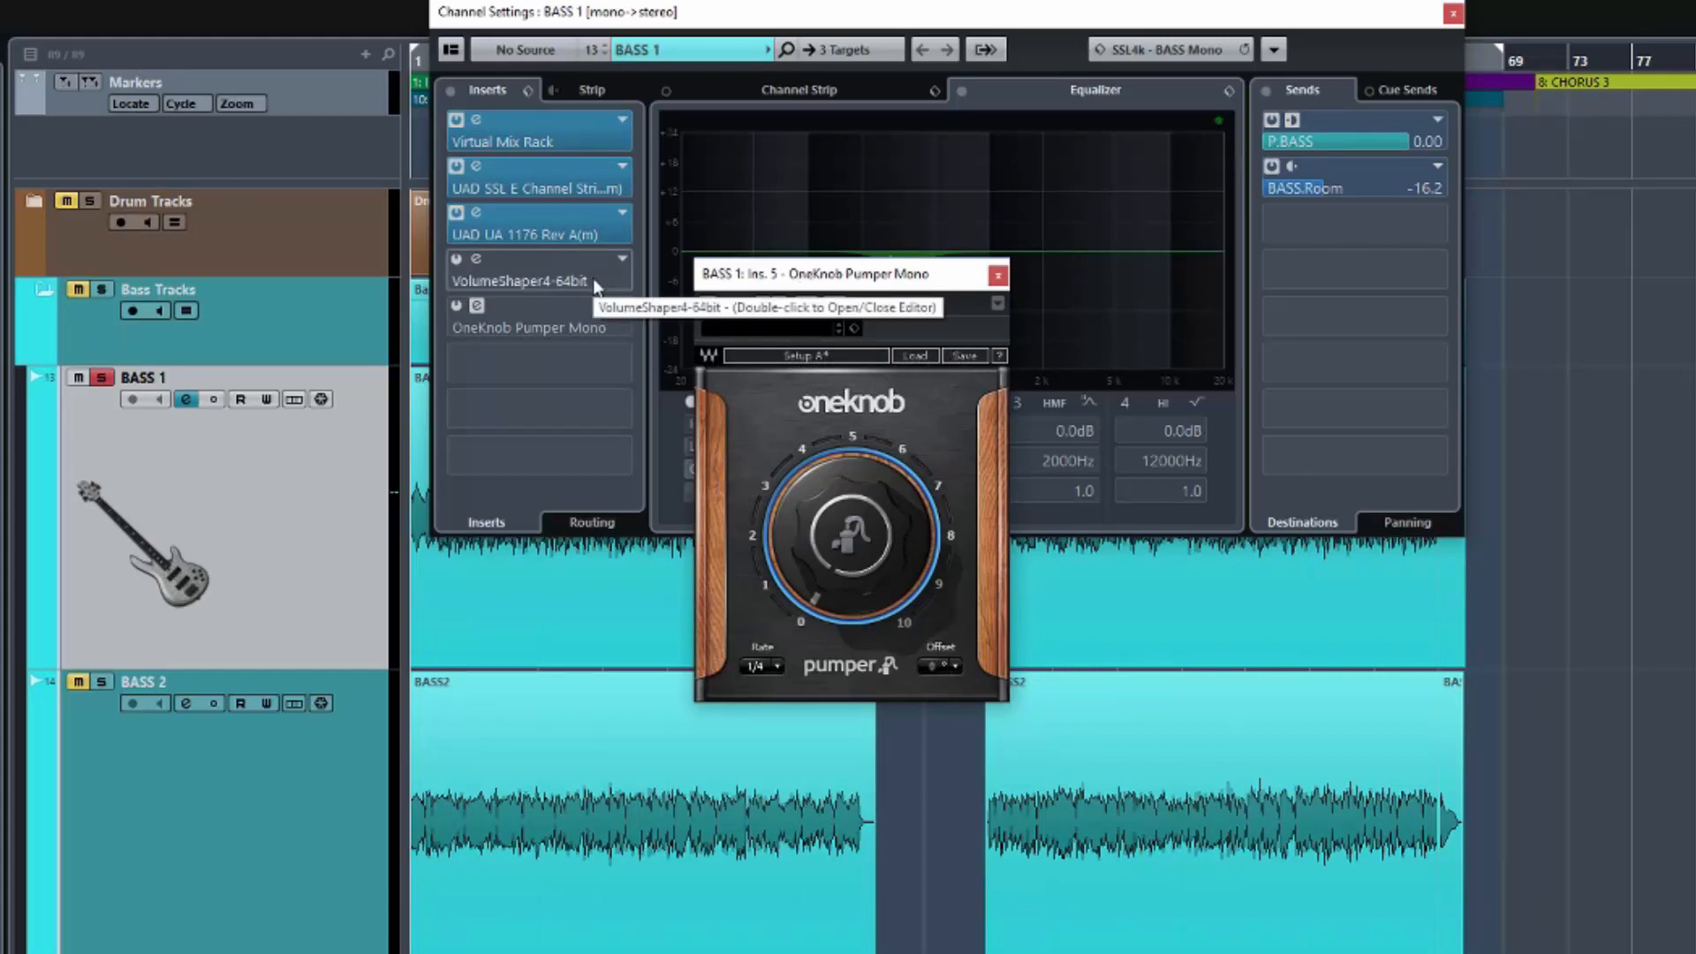
Step: Play back the soloed BASS 1 track with the Pumper still inactive, and stop playback
key(space)
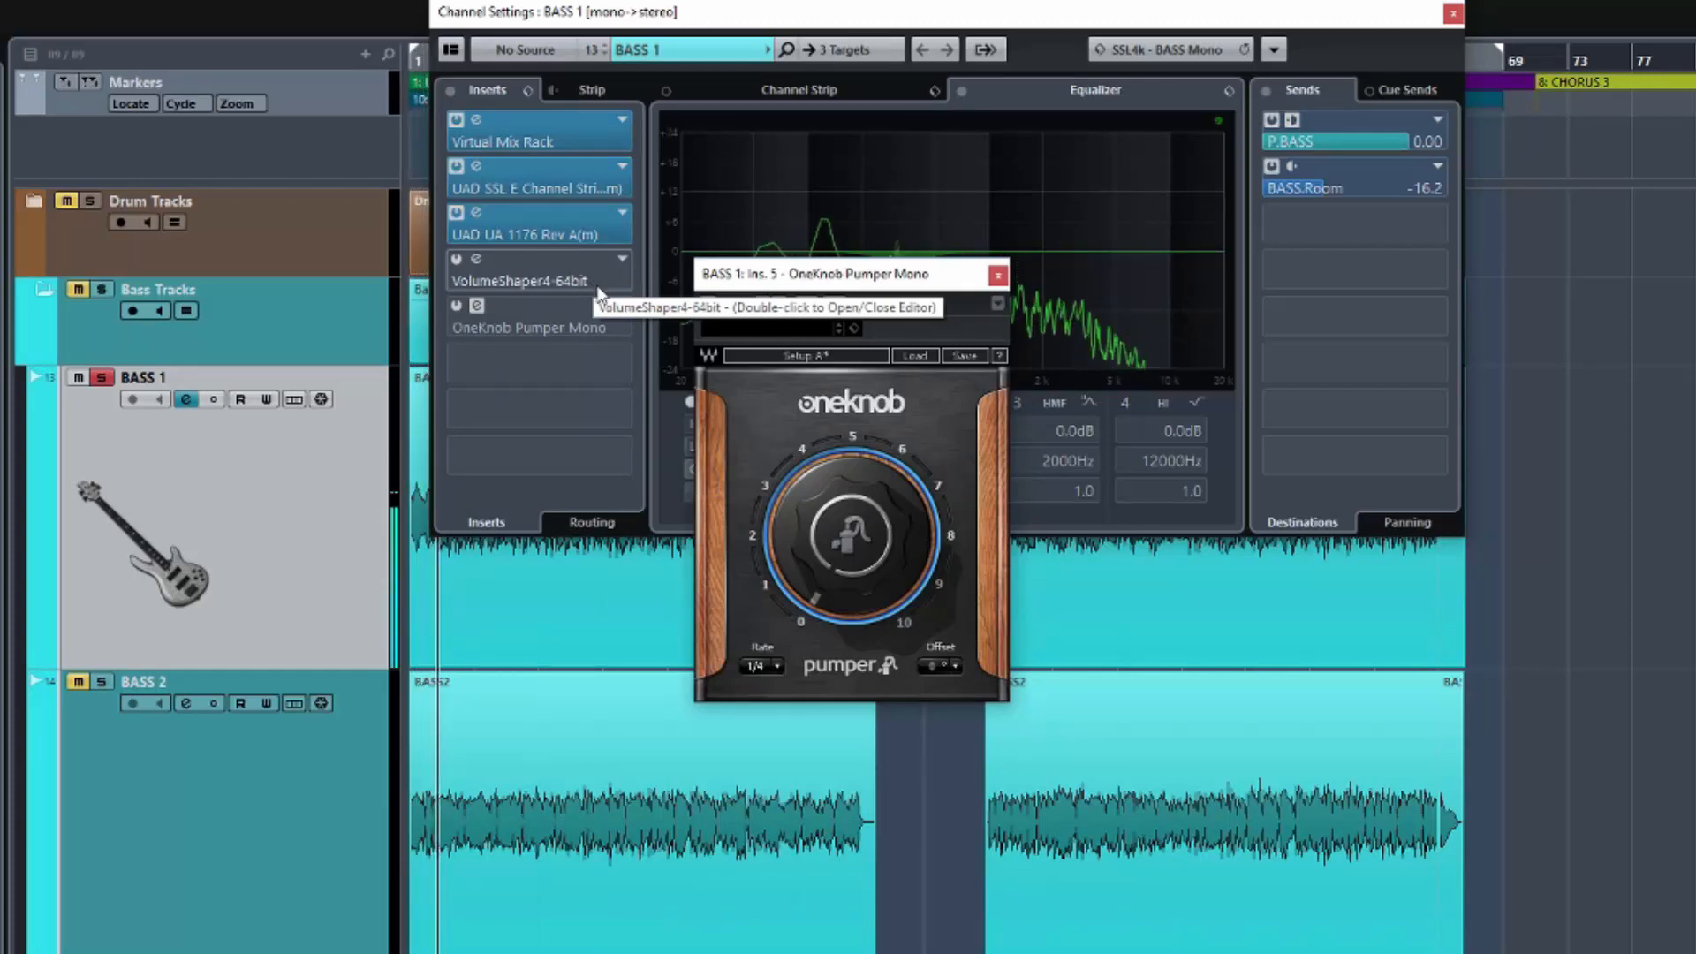
key(space)
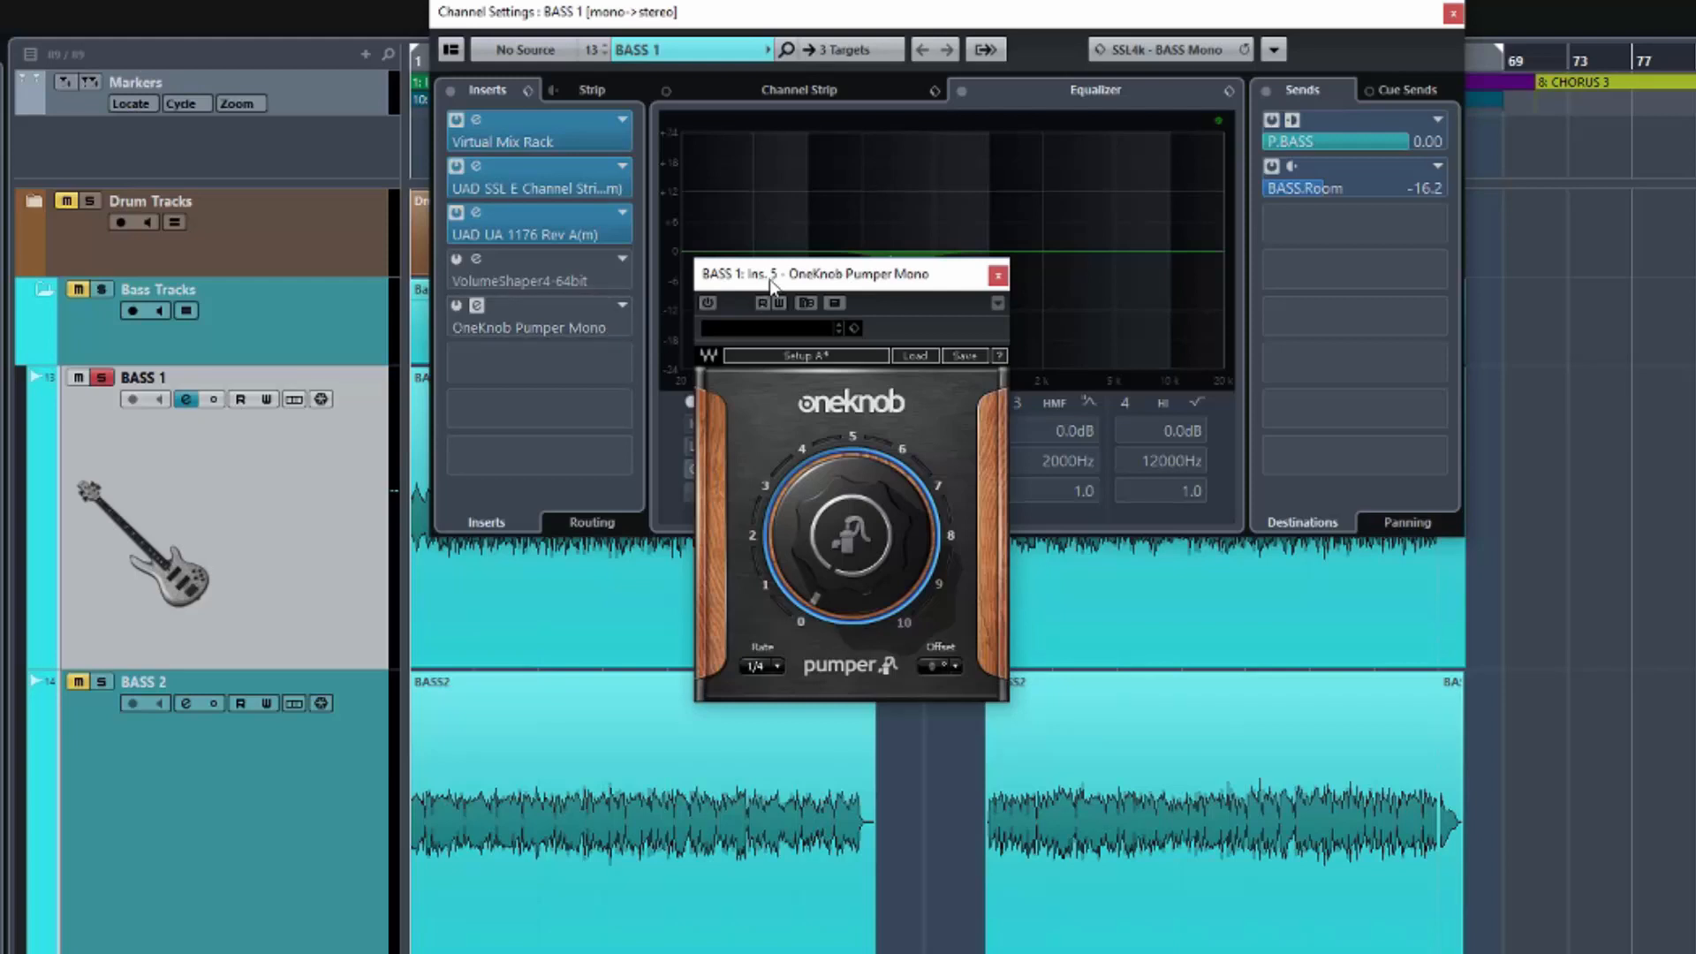
drag(770, 280, 751, 277)
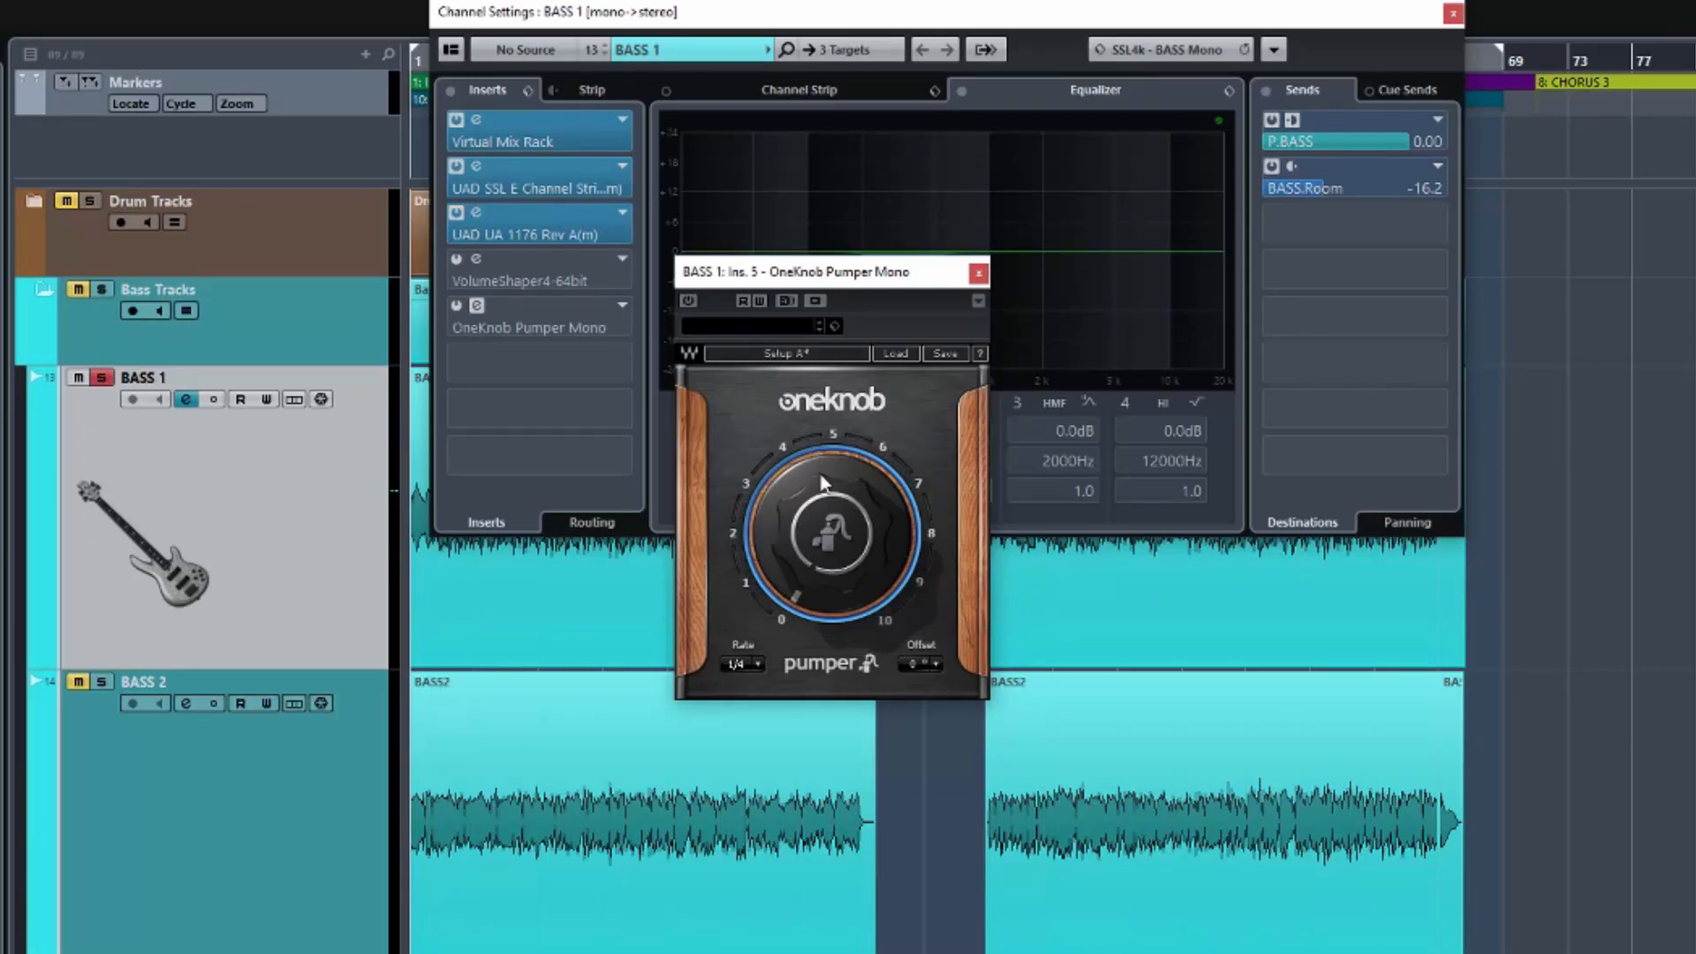
Step: Activate the OneKnob Pumper, turn its main knob up to 10, and play the bass track
click(688, 301)
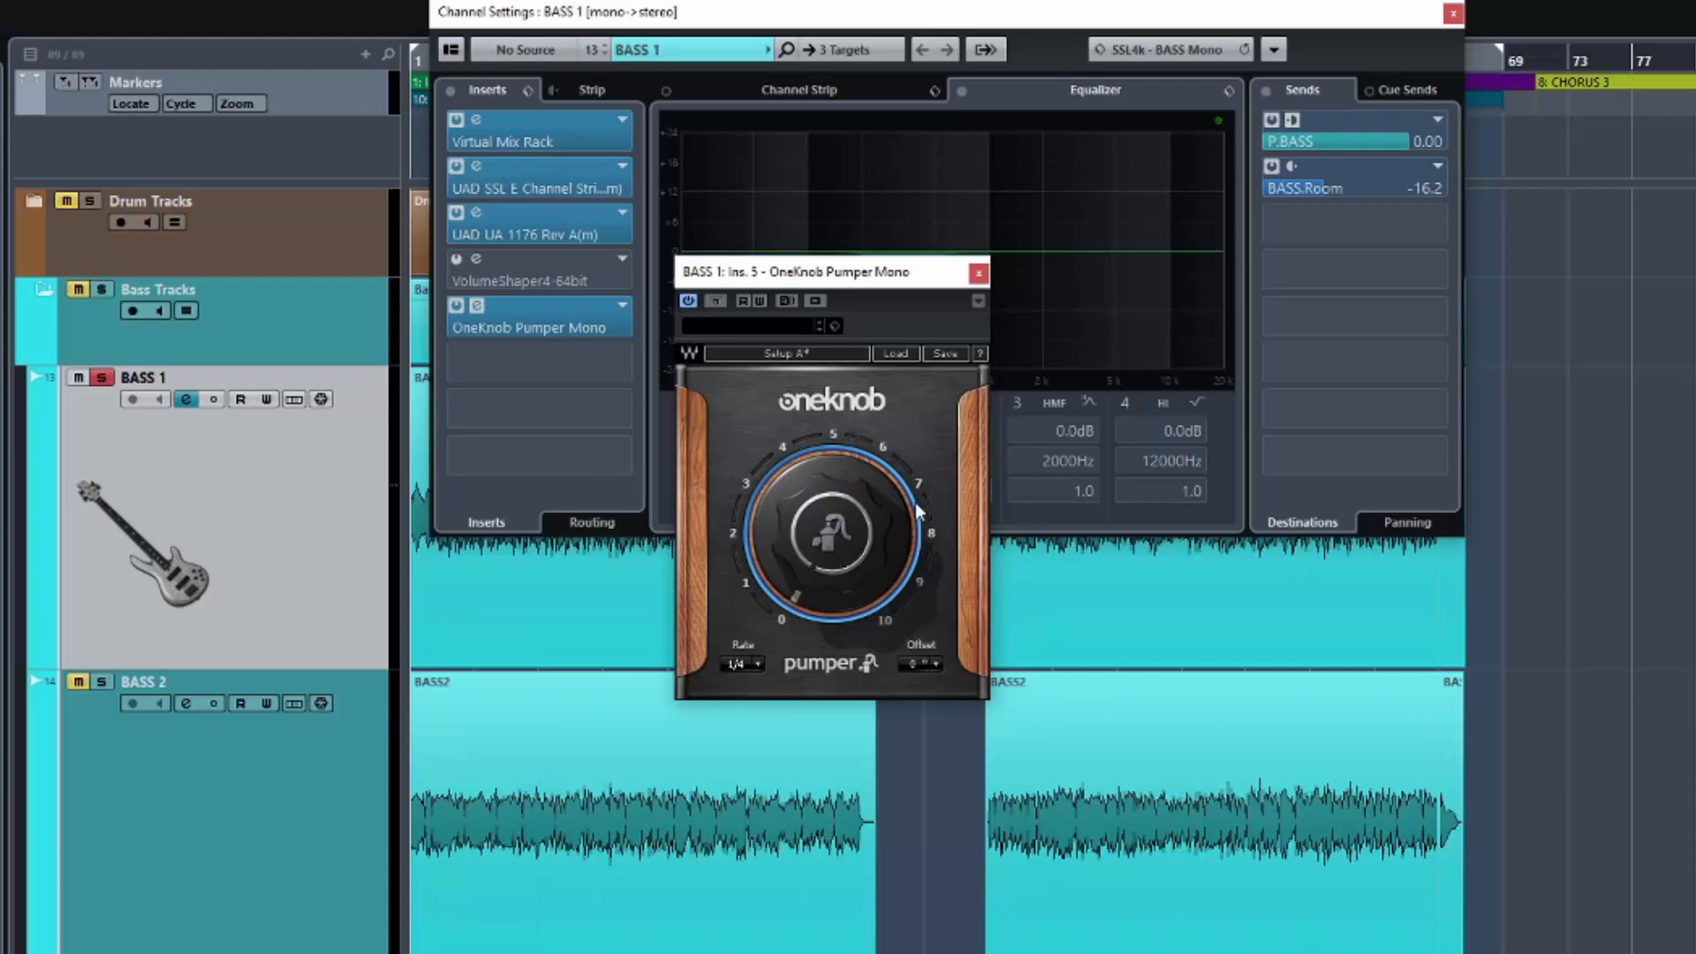
drag(826, 550, 813, 208)
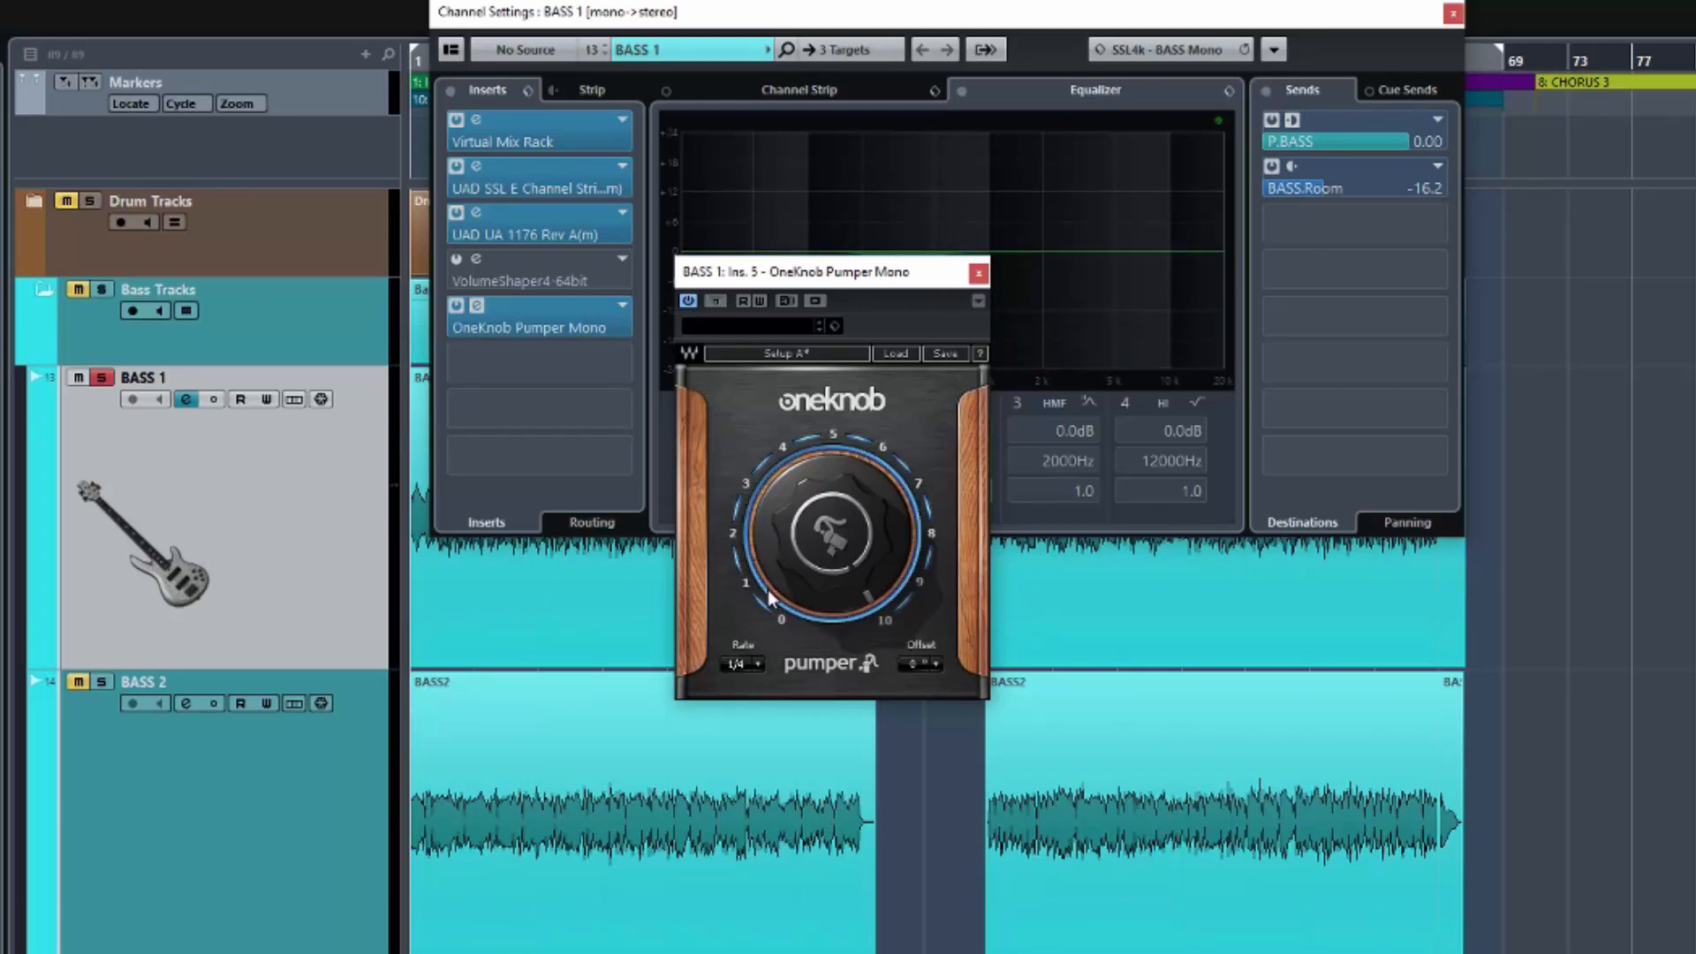
mouse_move(743, 546)
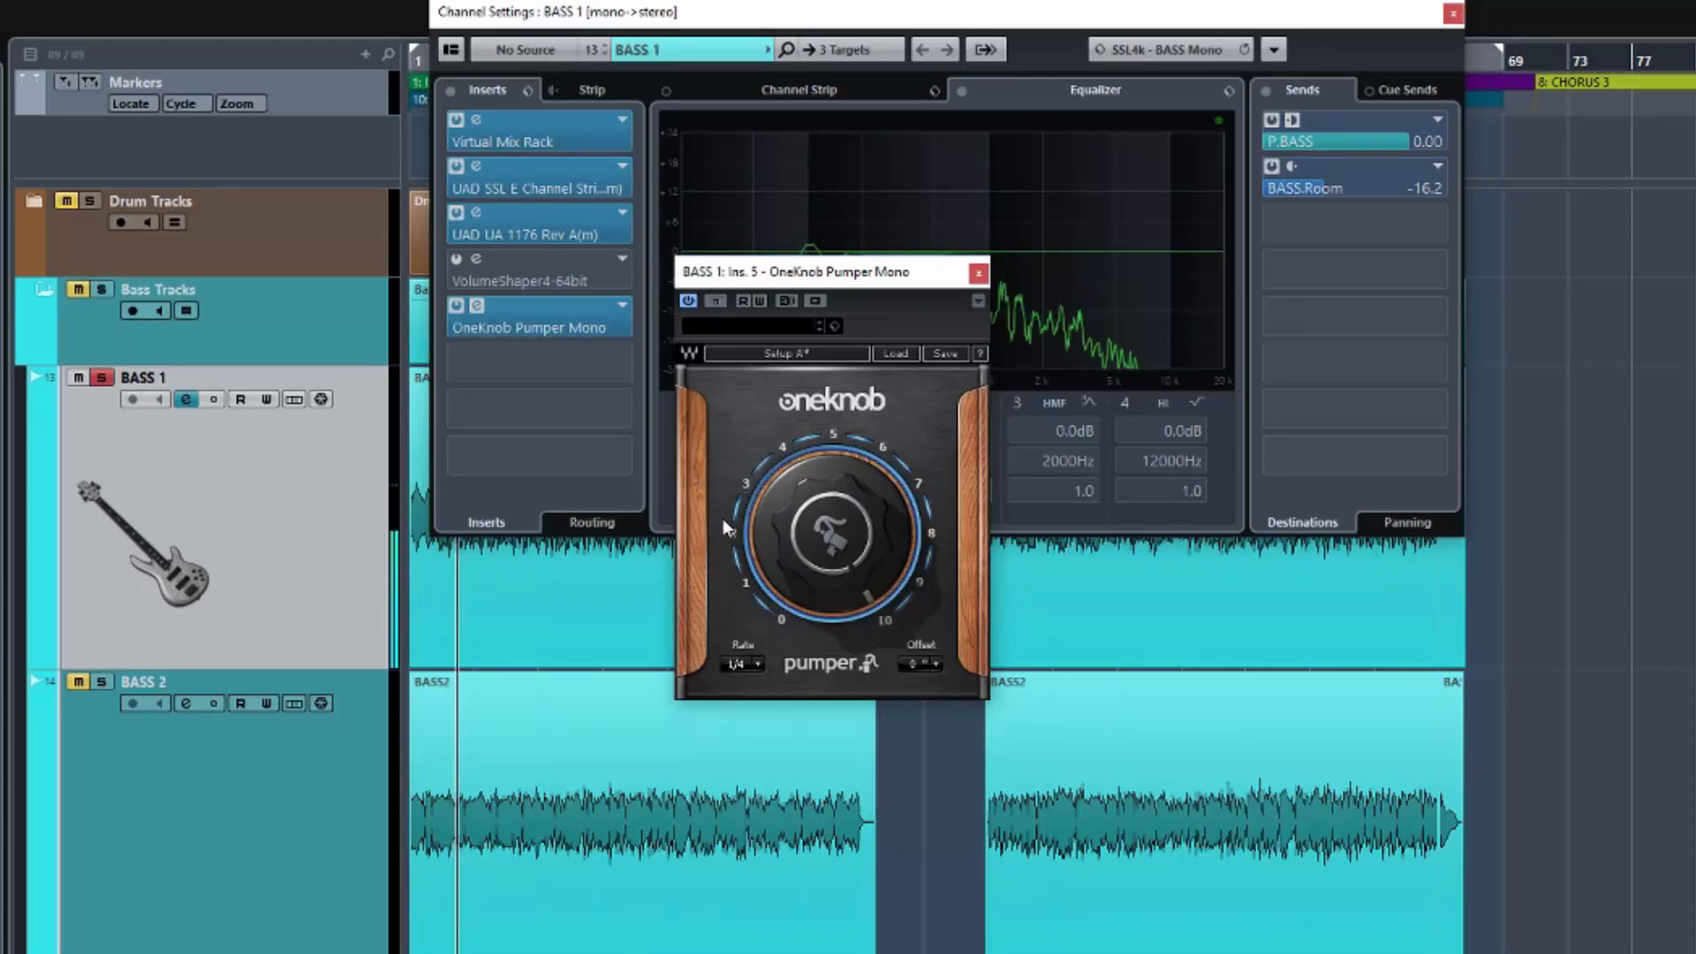
Step: Try the Pumper's offset at 90, 180 and -90 degrees during playback, and return it to 0
click(933, 661)
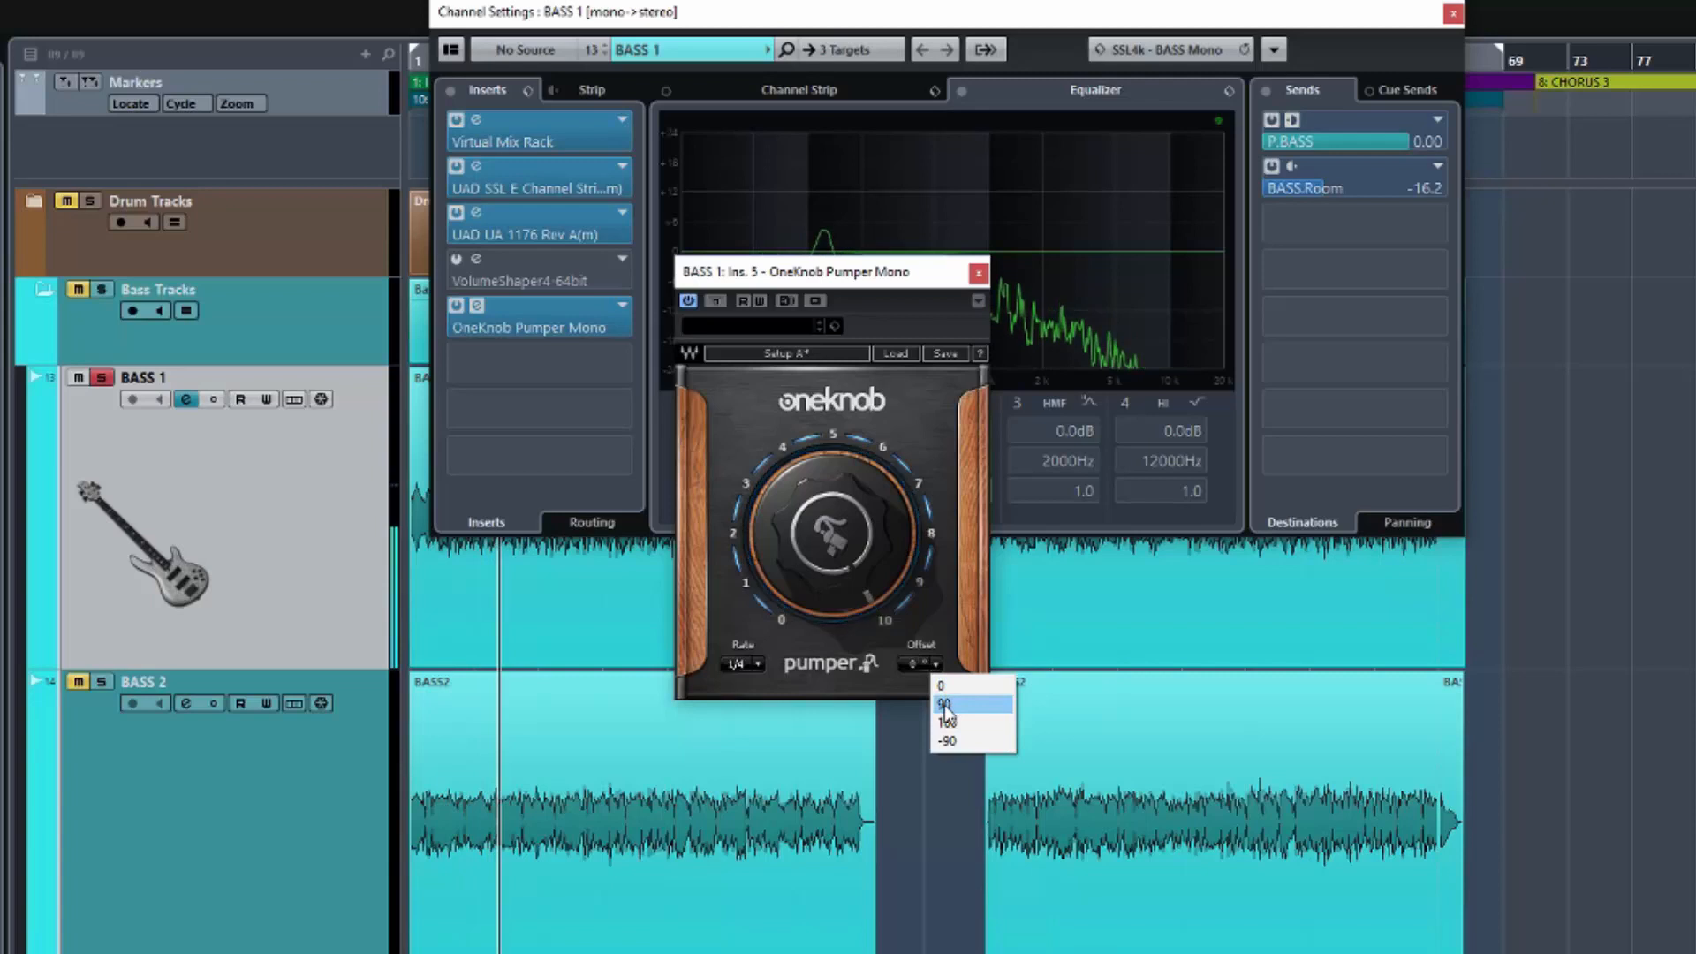
click(946, 705)
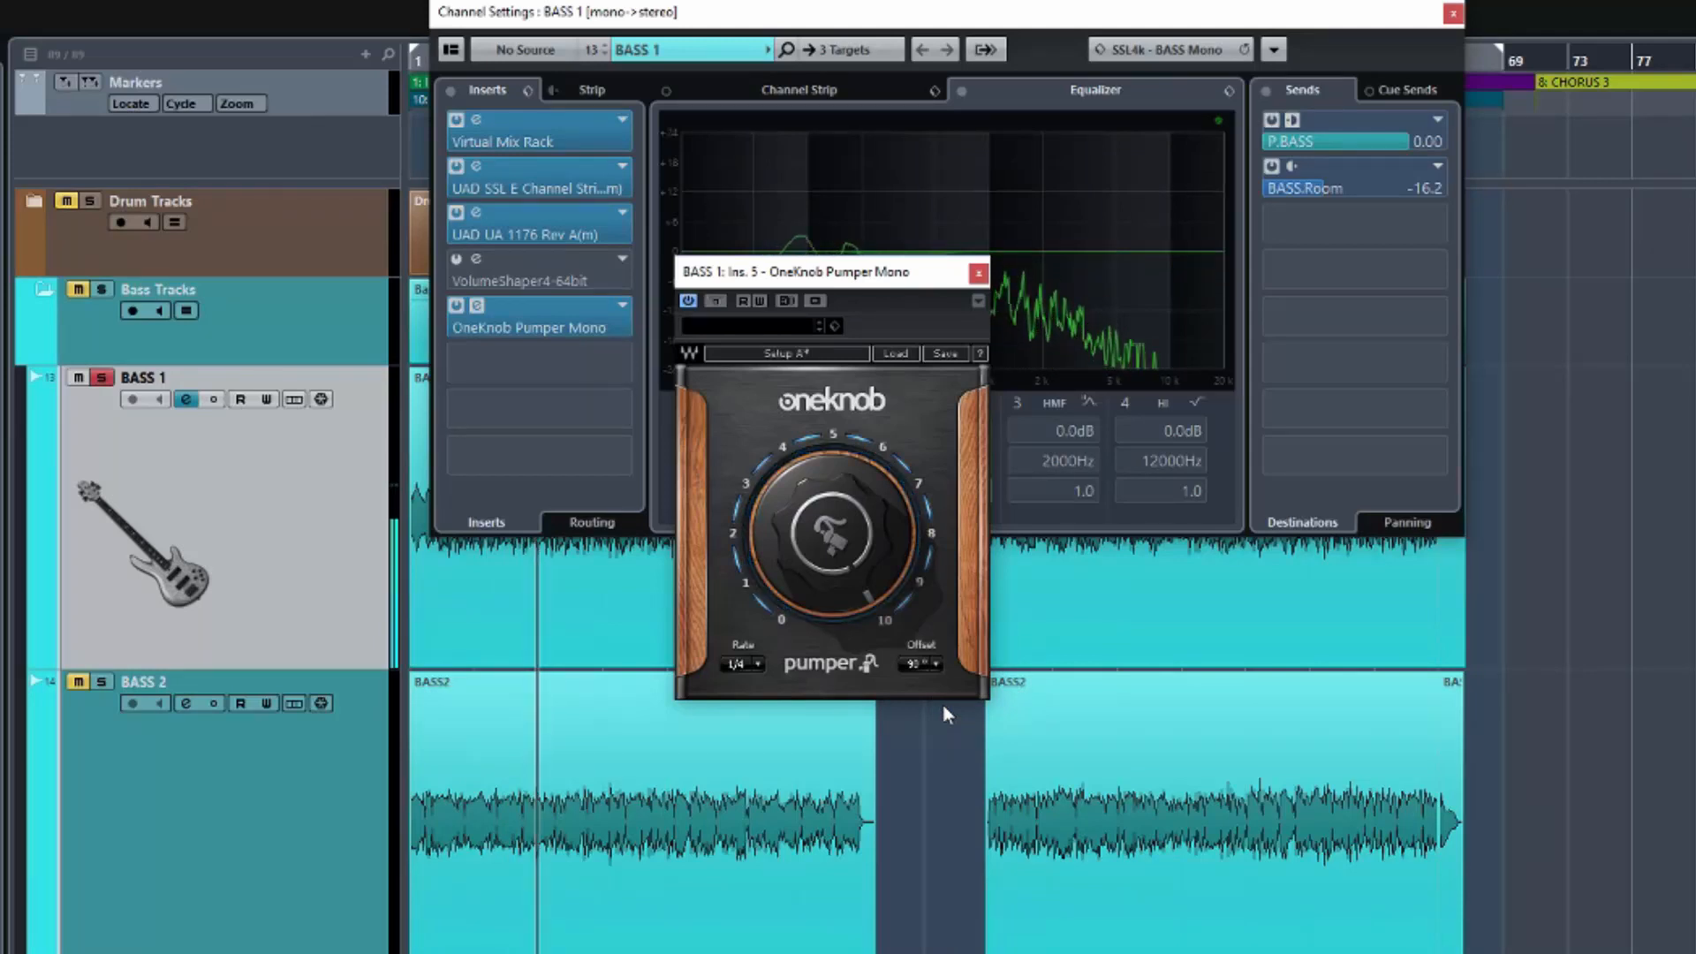
click(935, 664)
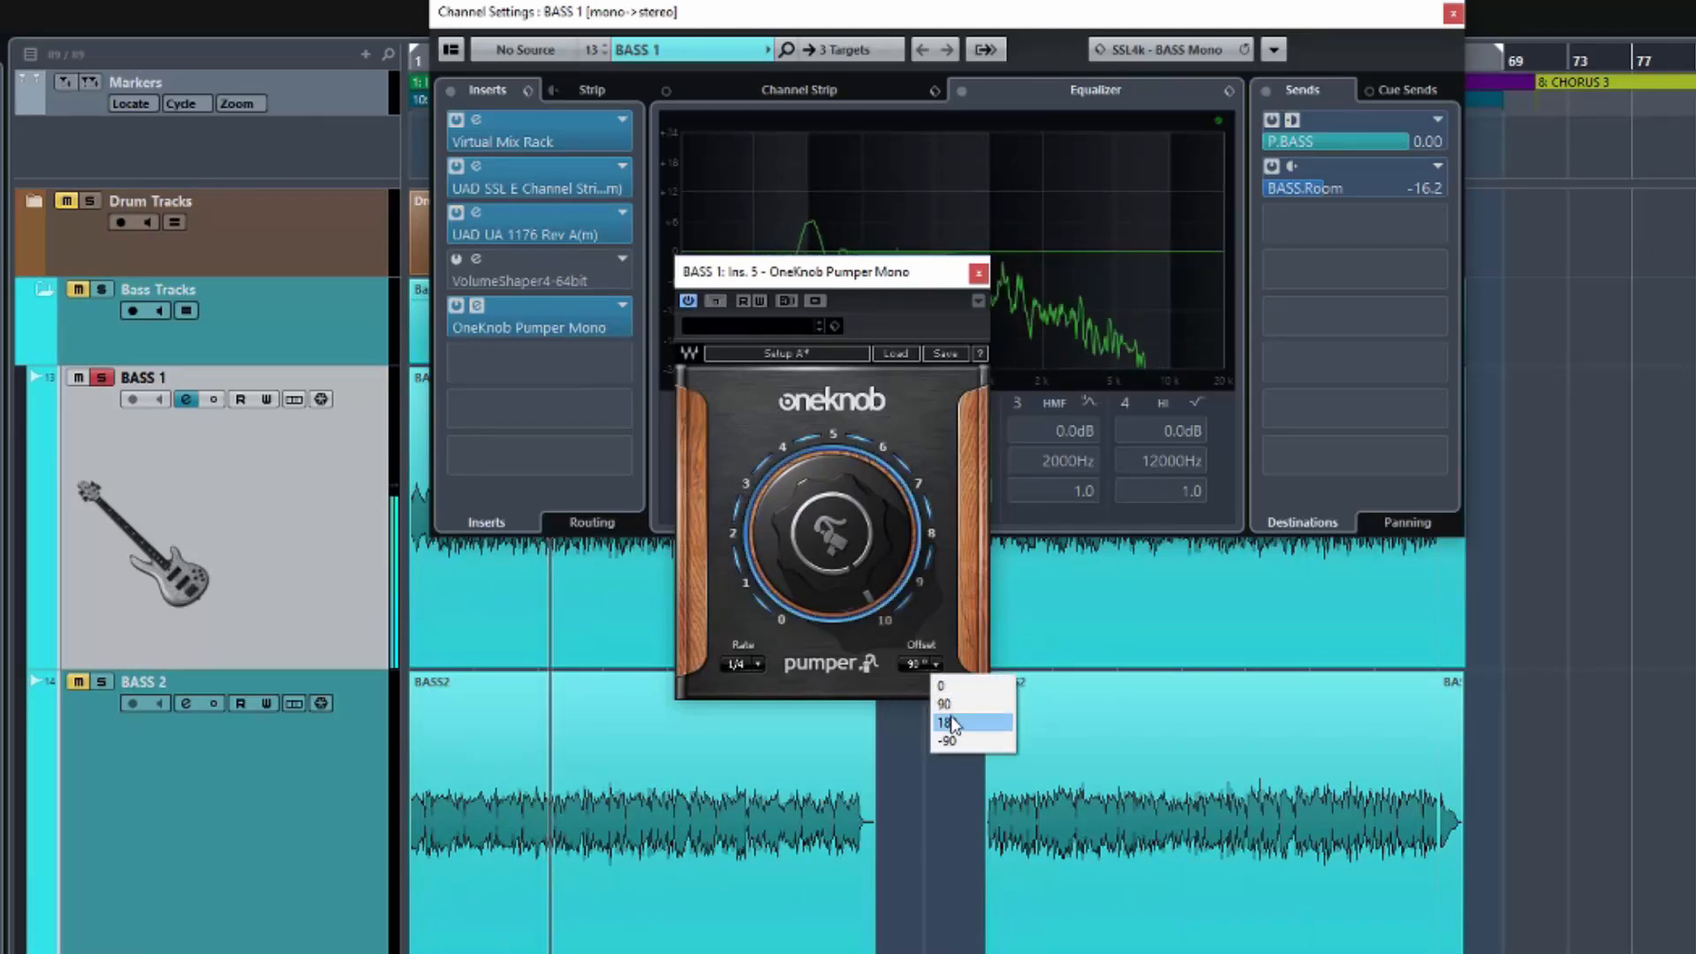
click(949, 723)
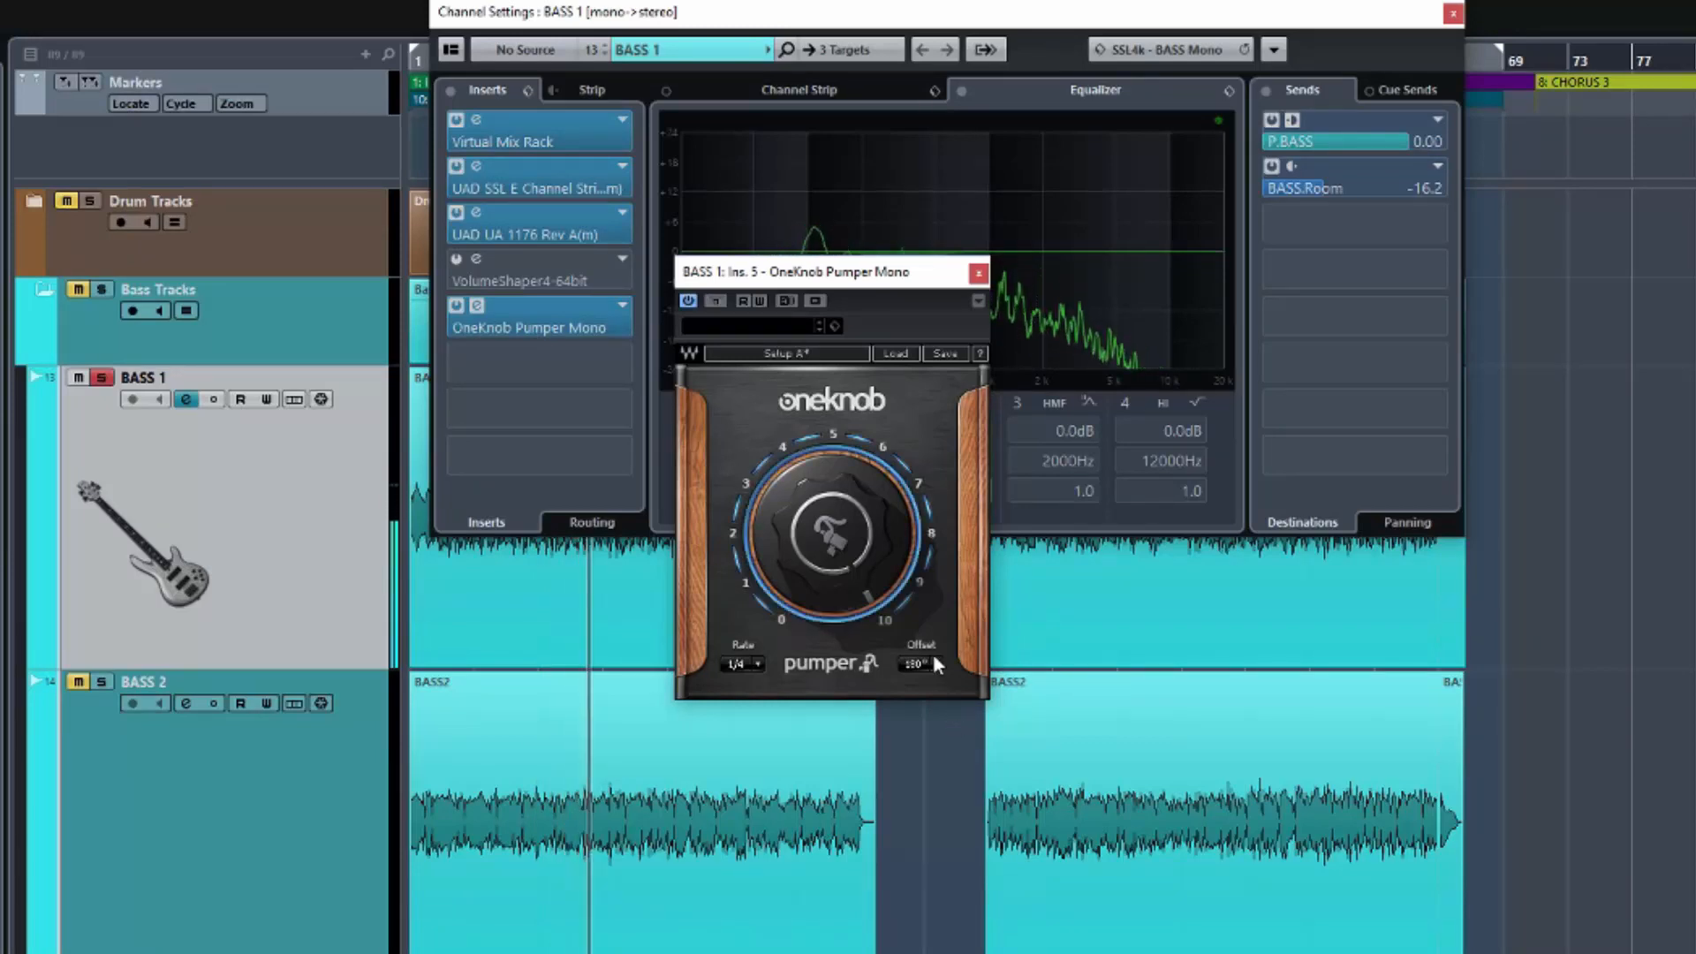
click(940, 661)
click(947, 739)
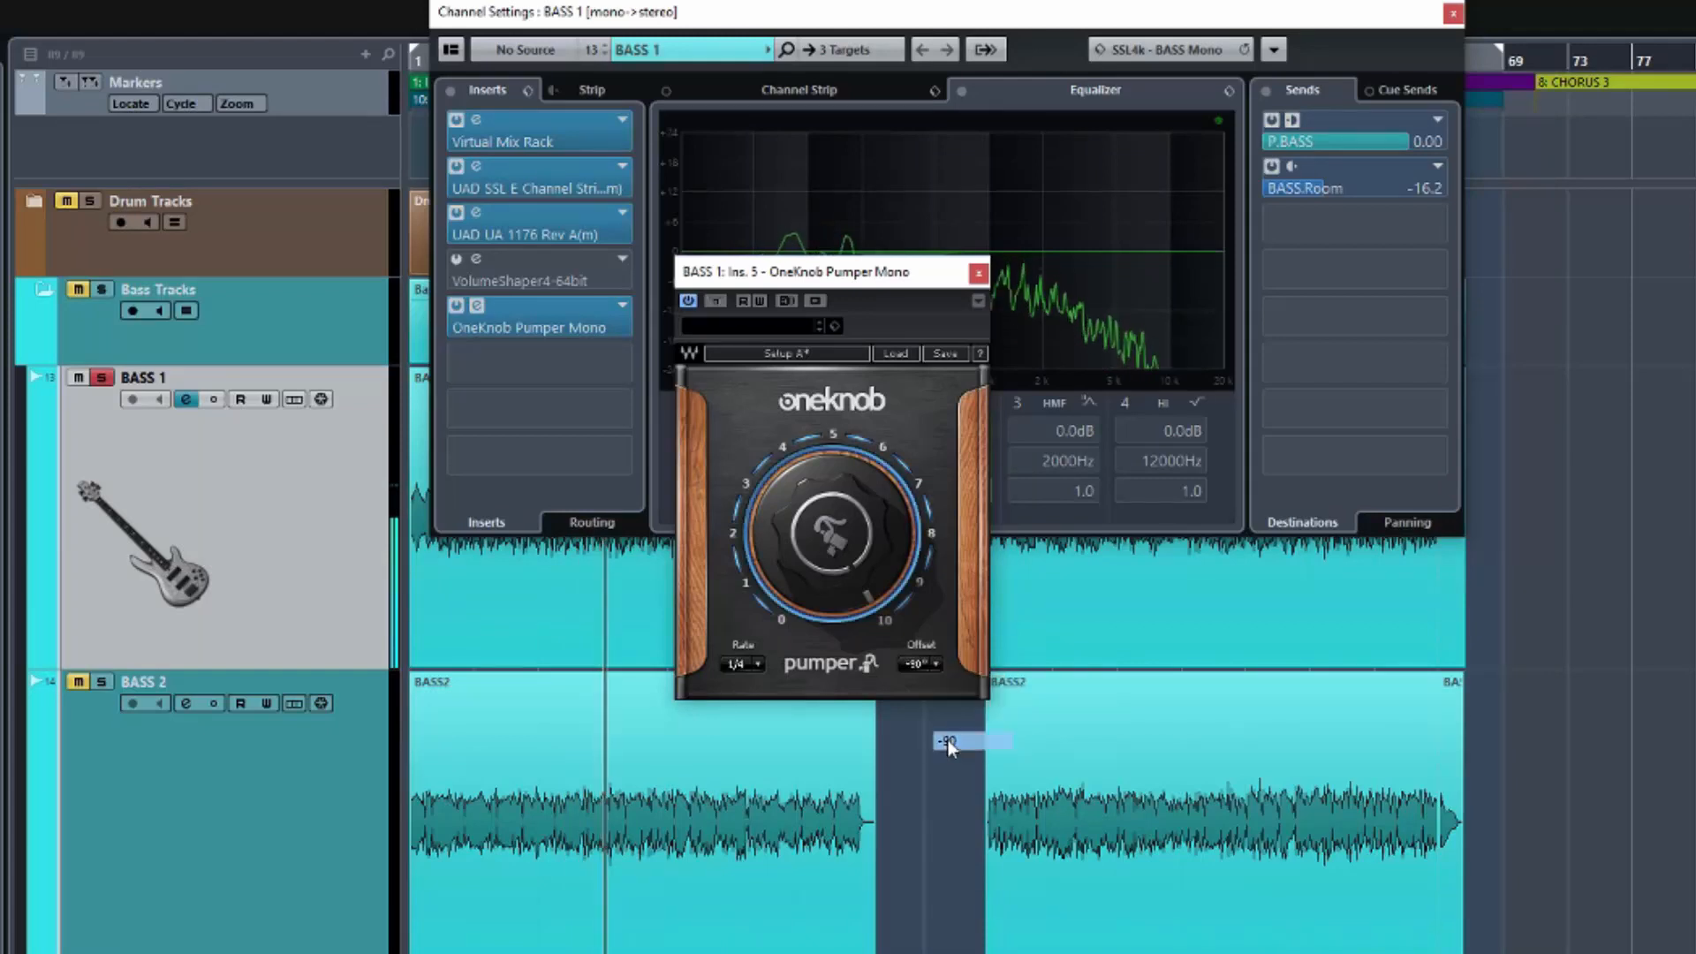
click(938, 663)
click(940, 687)
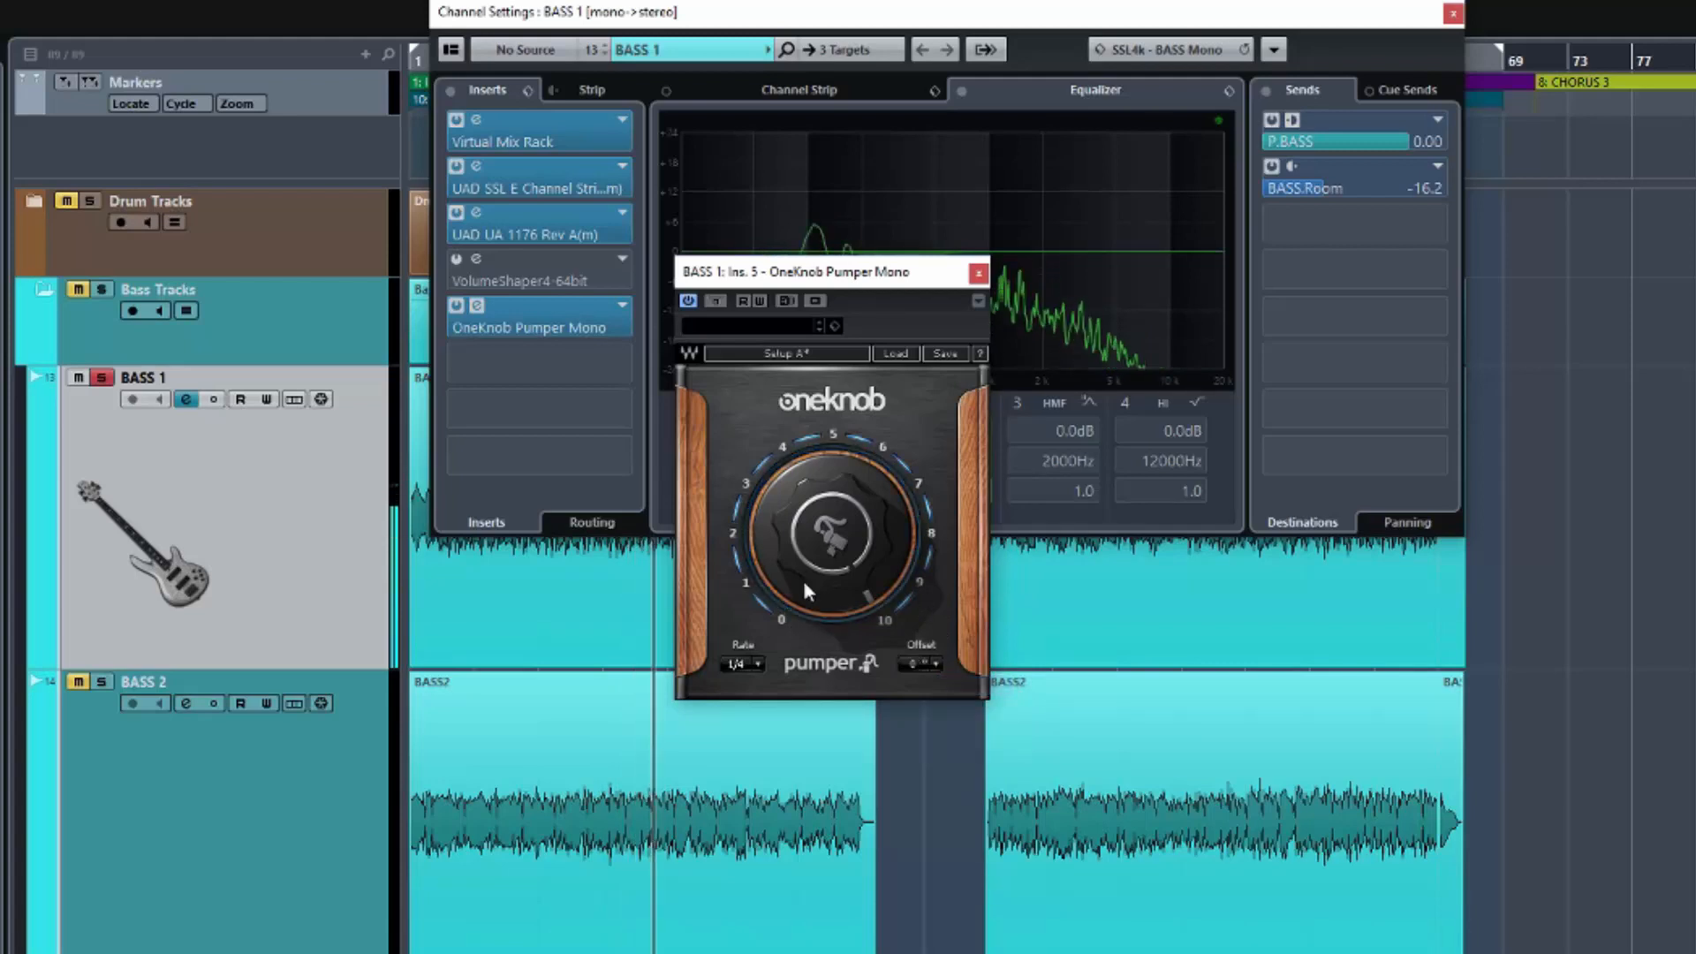
Step: Lower the Pumper's main knob to 4.0 and play the bass track
mouse_move(817, 537)
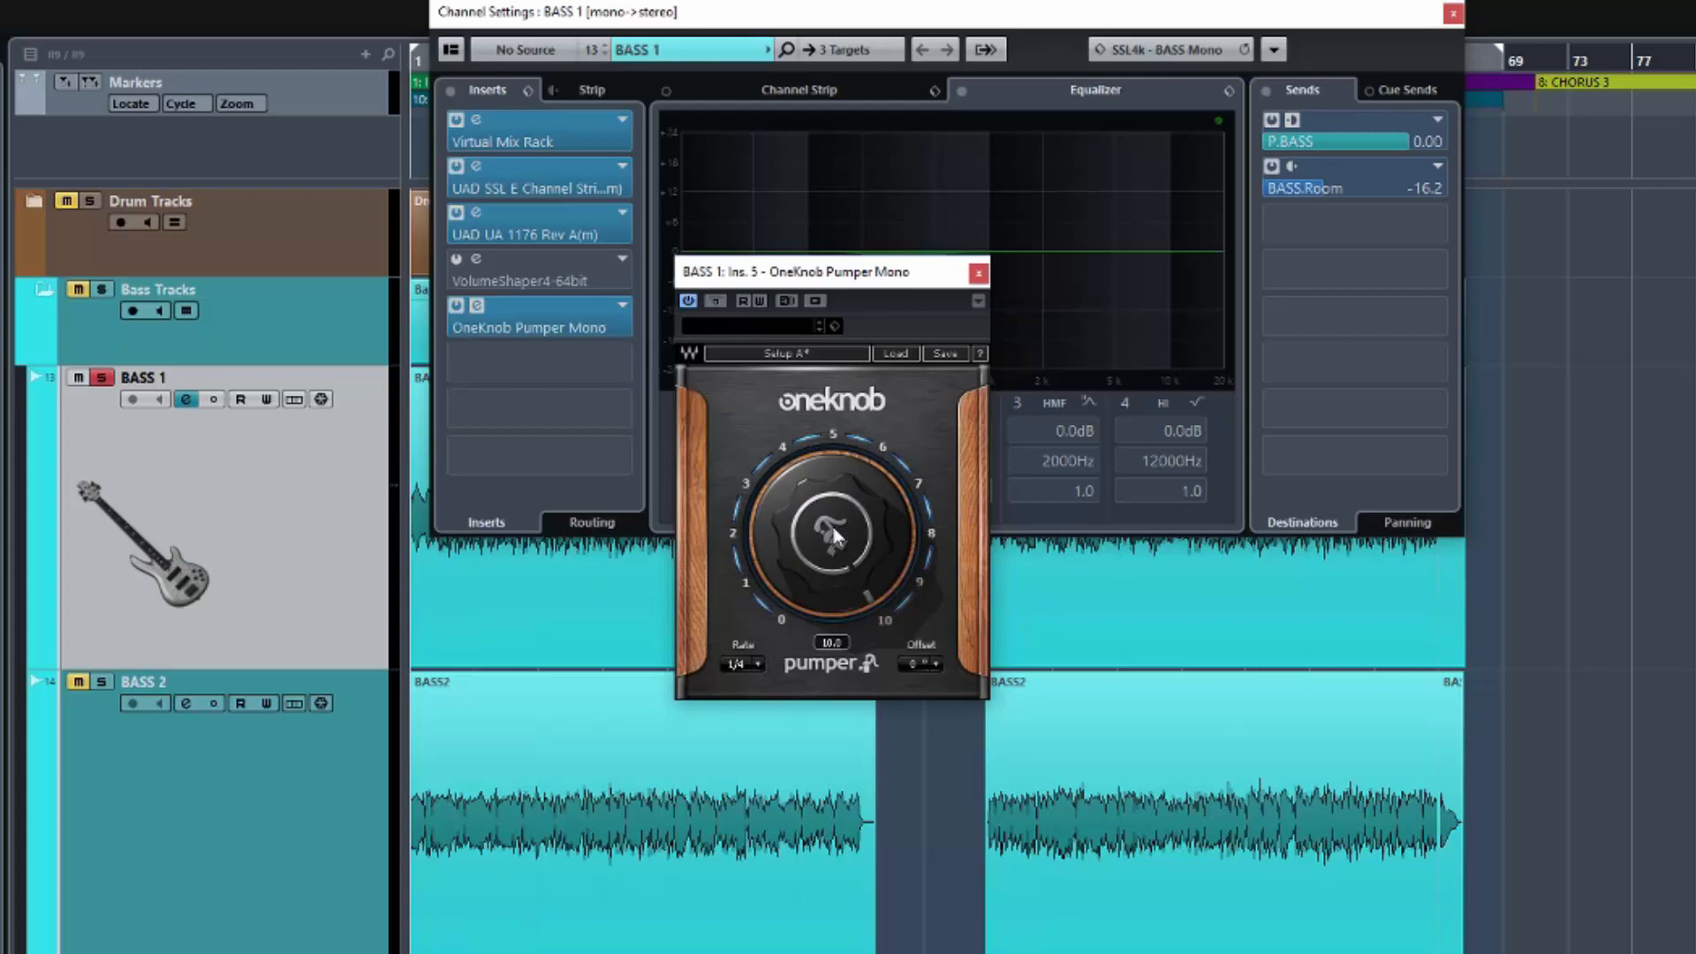
drag(836, 535, 836, 664)
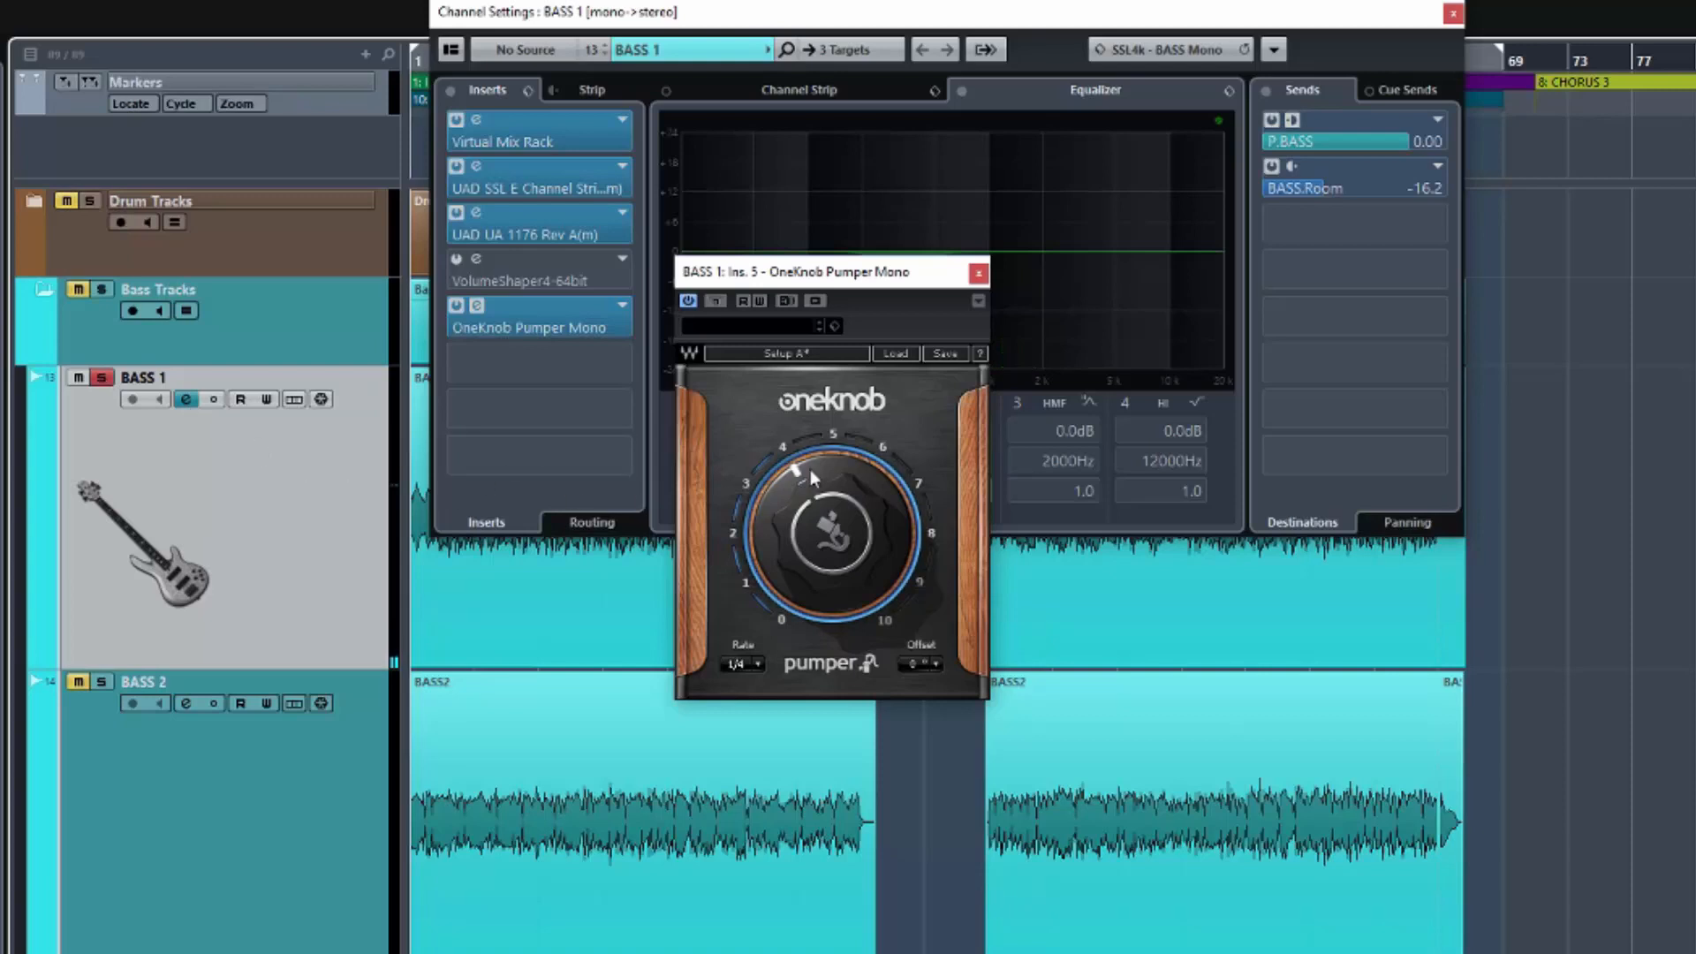
mouse_move(824, 470)
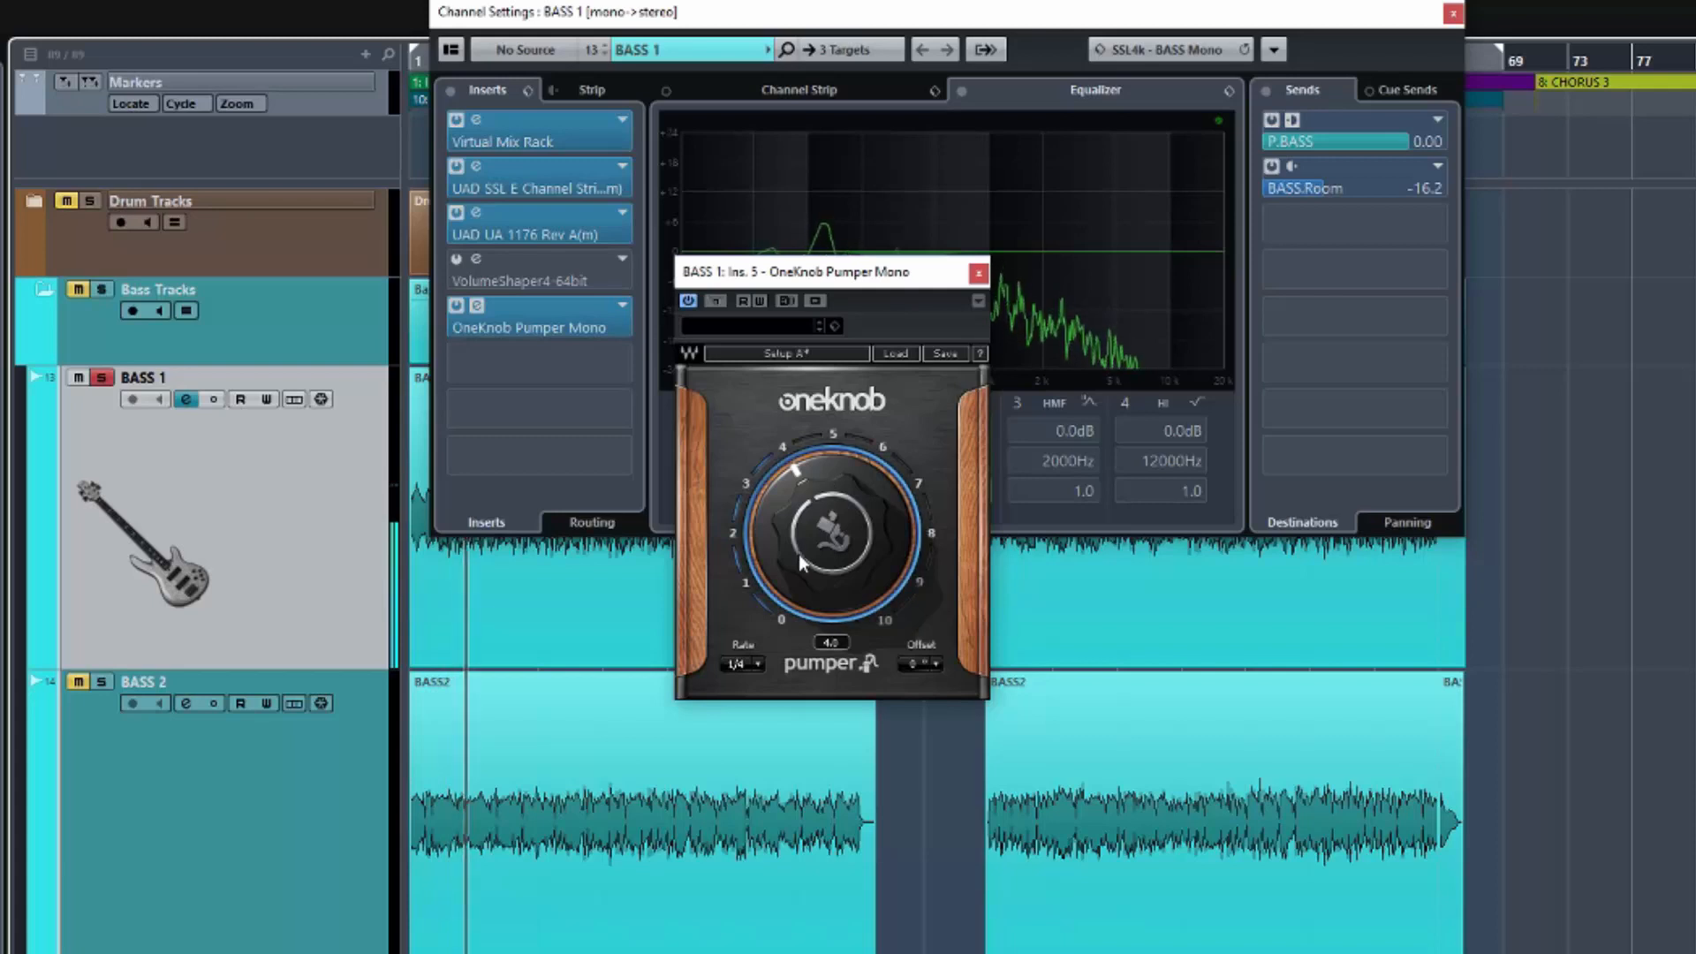
Step: Try the Pumper at rates of 1/1, 1/2 and 1/8 during playback, and raise its main knob to about 6
click(756, 655)
click(772, 680)
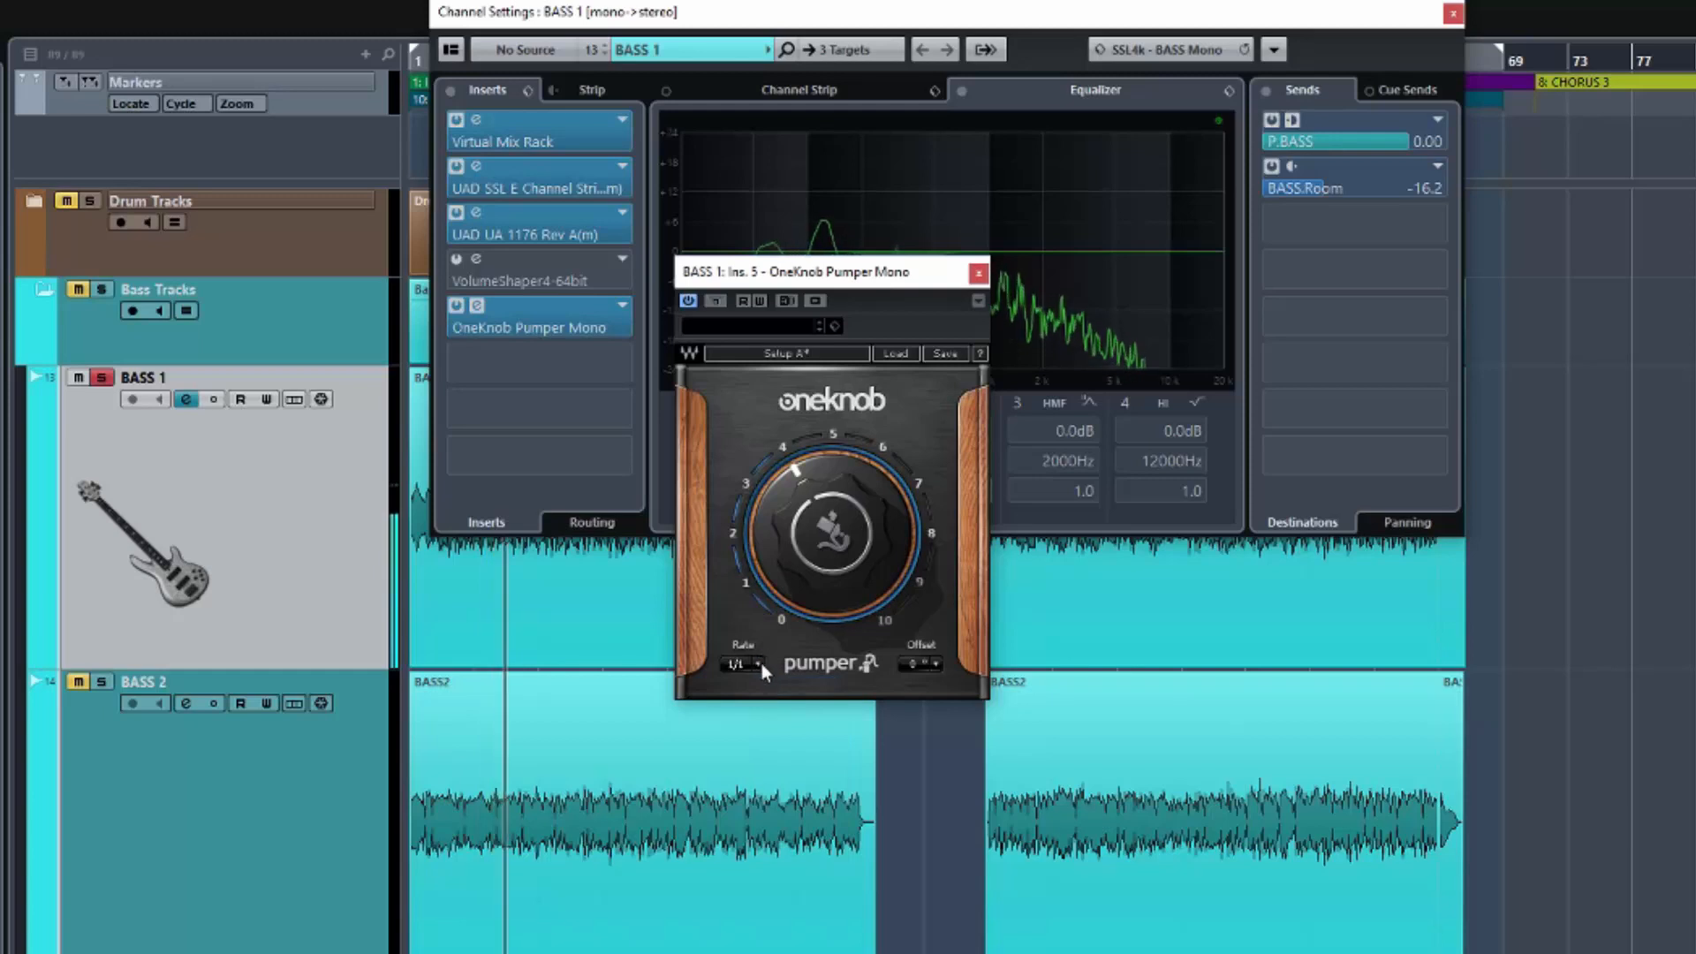
click(762, 664)
click(769, 701)
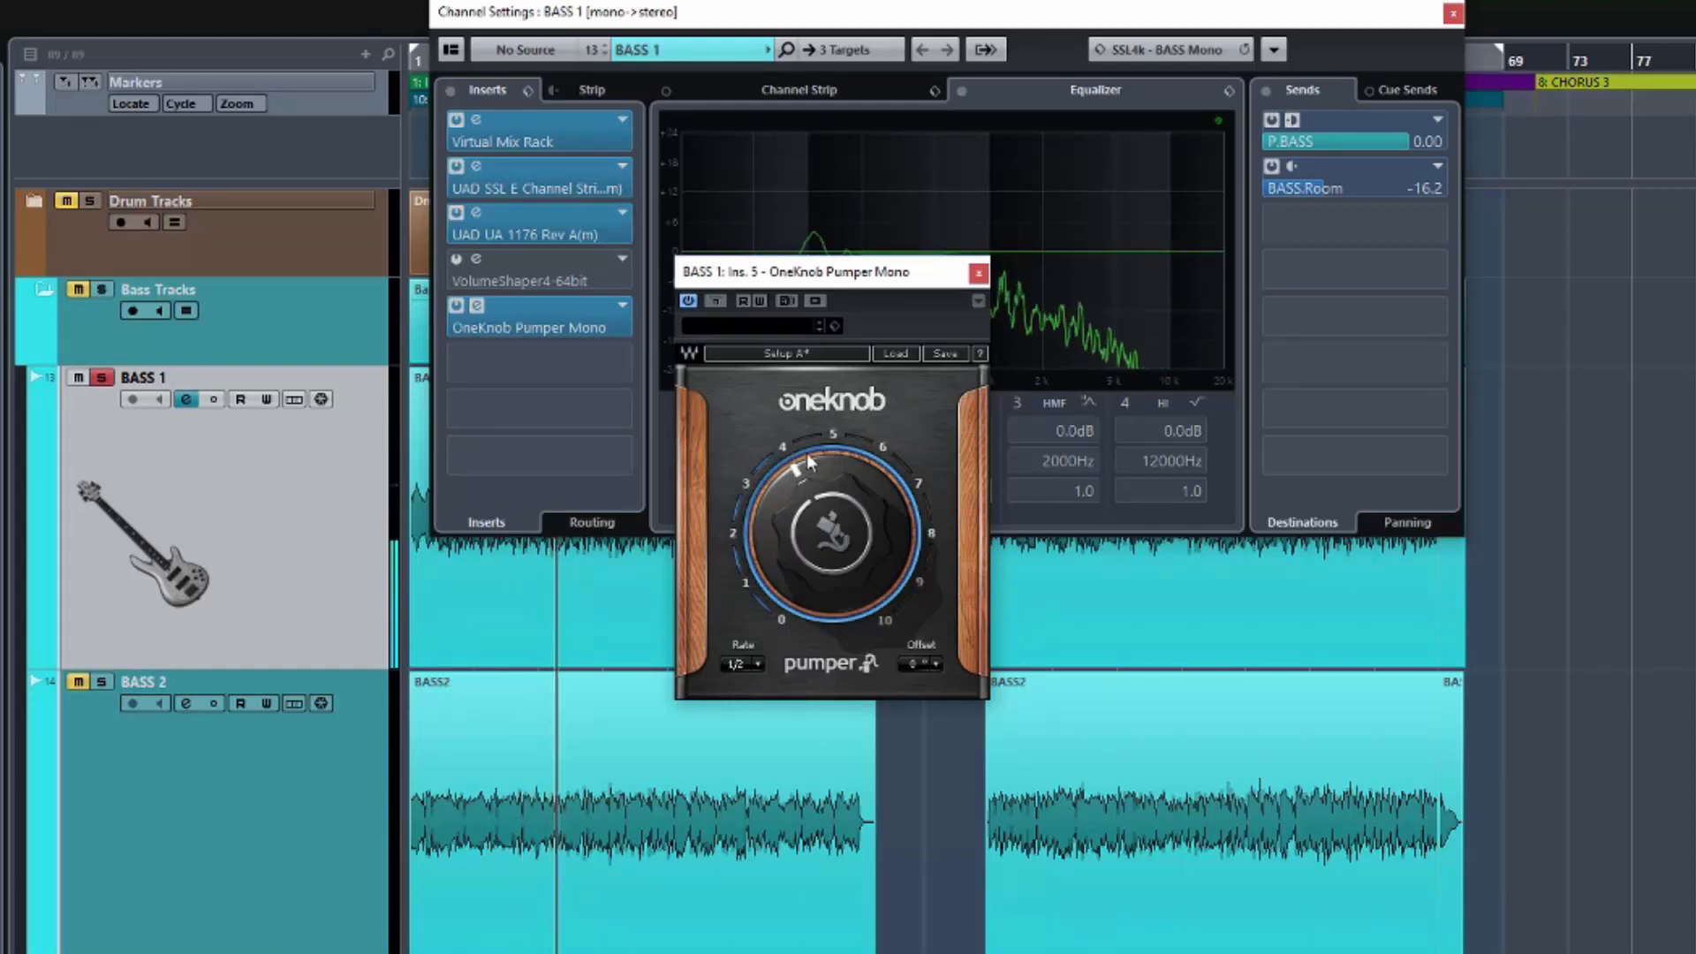
click(758, 664)
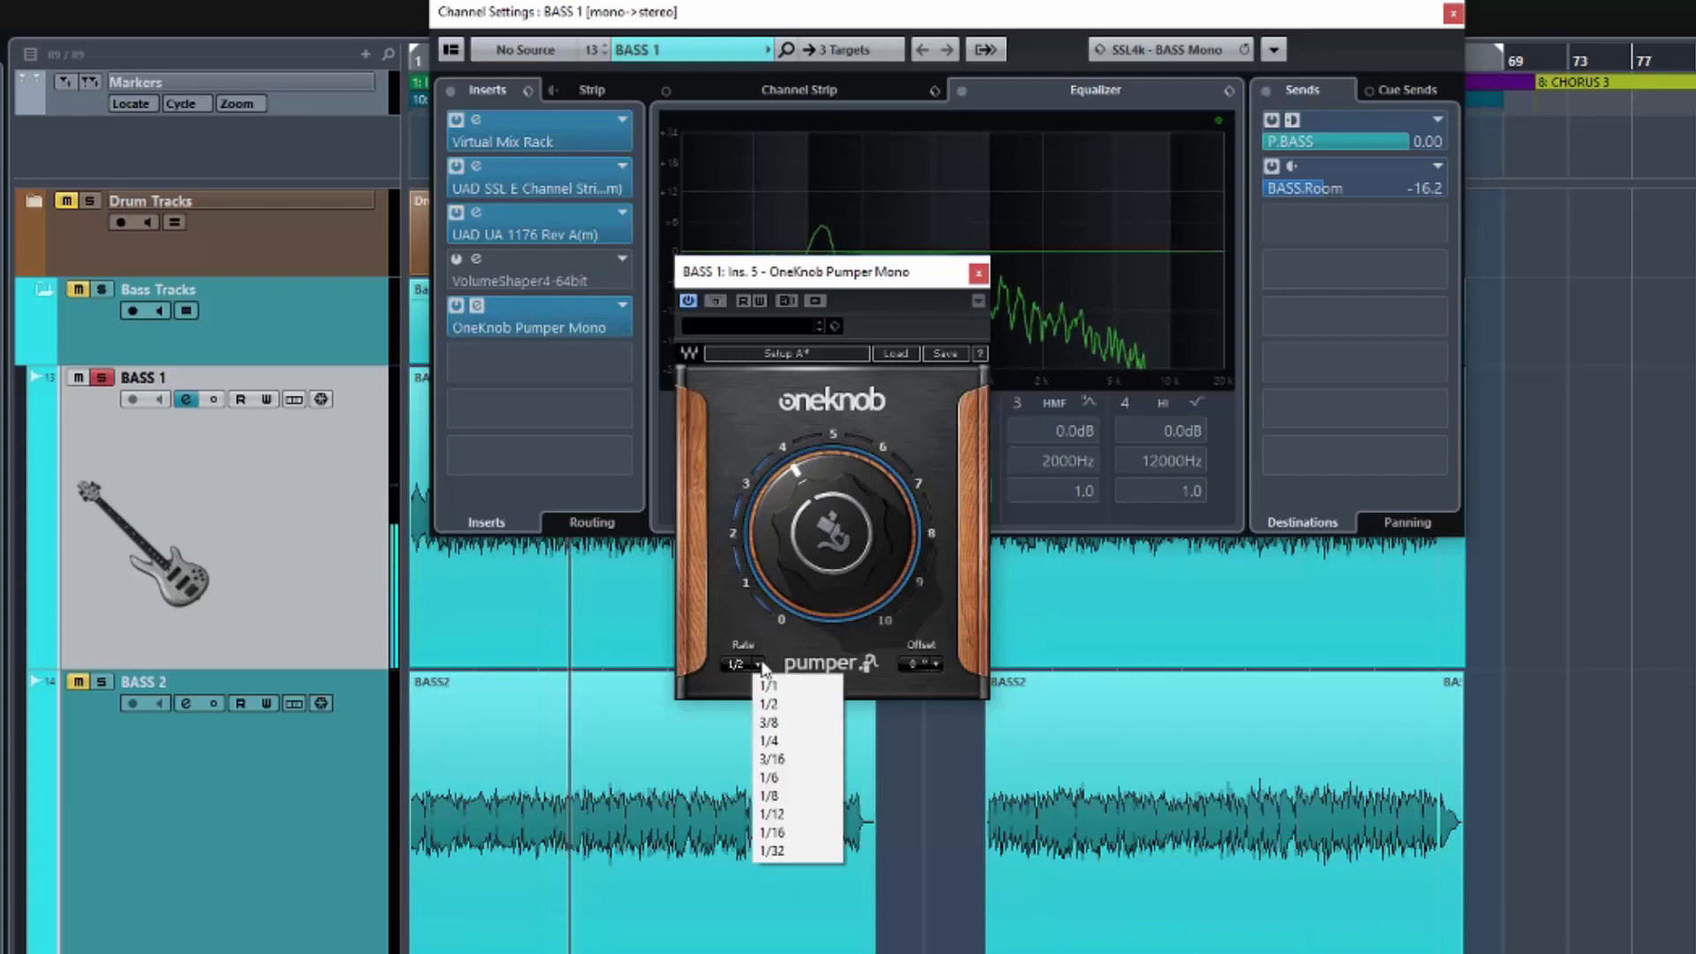
click(774, 797)
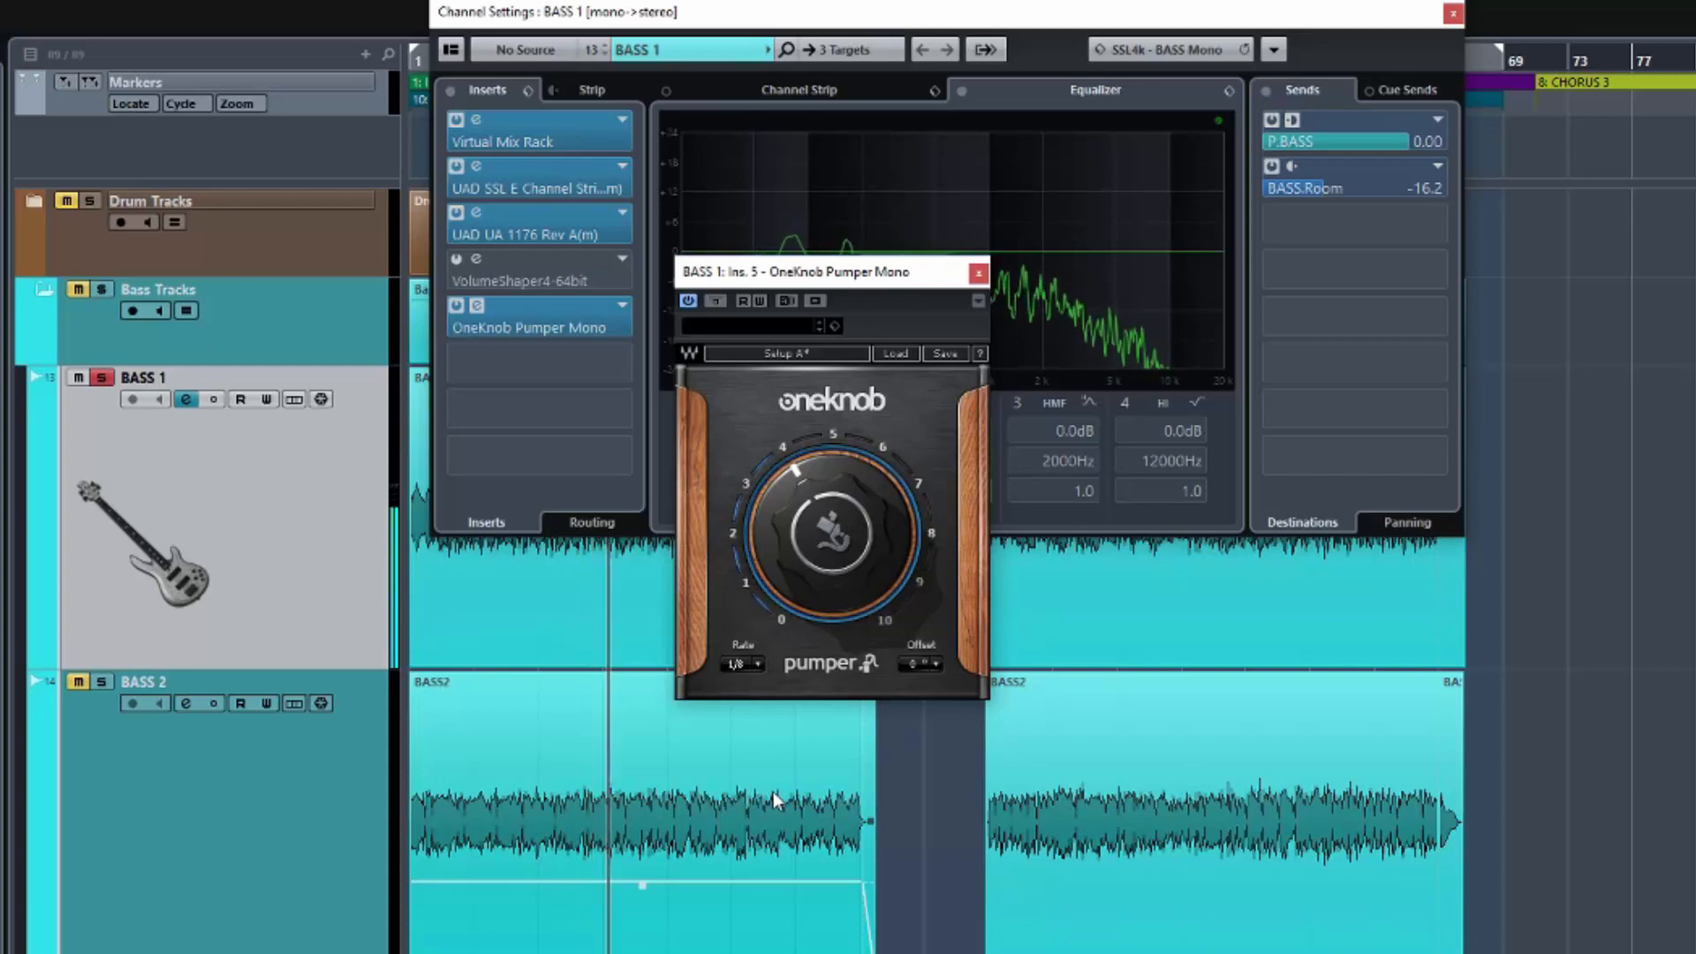
drag(804, 530, 804, 496)
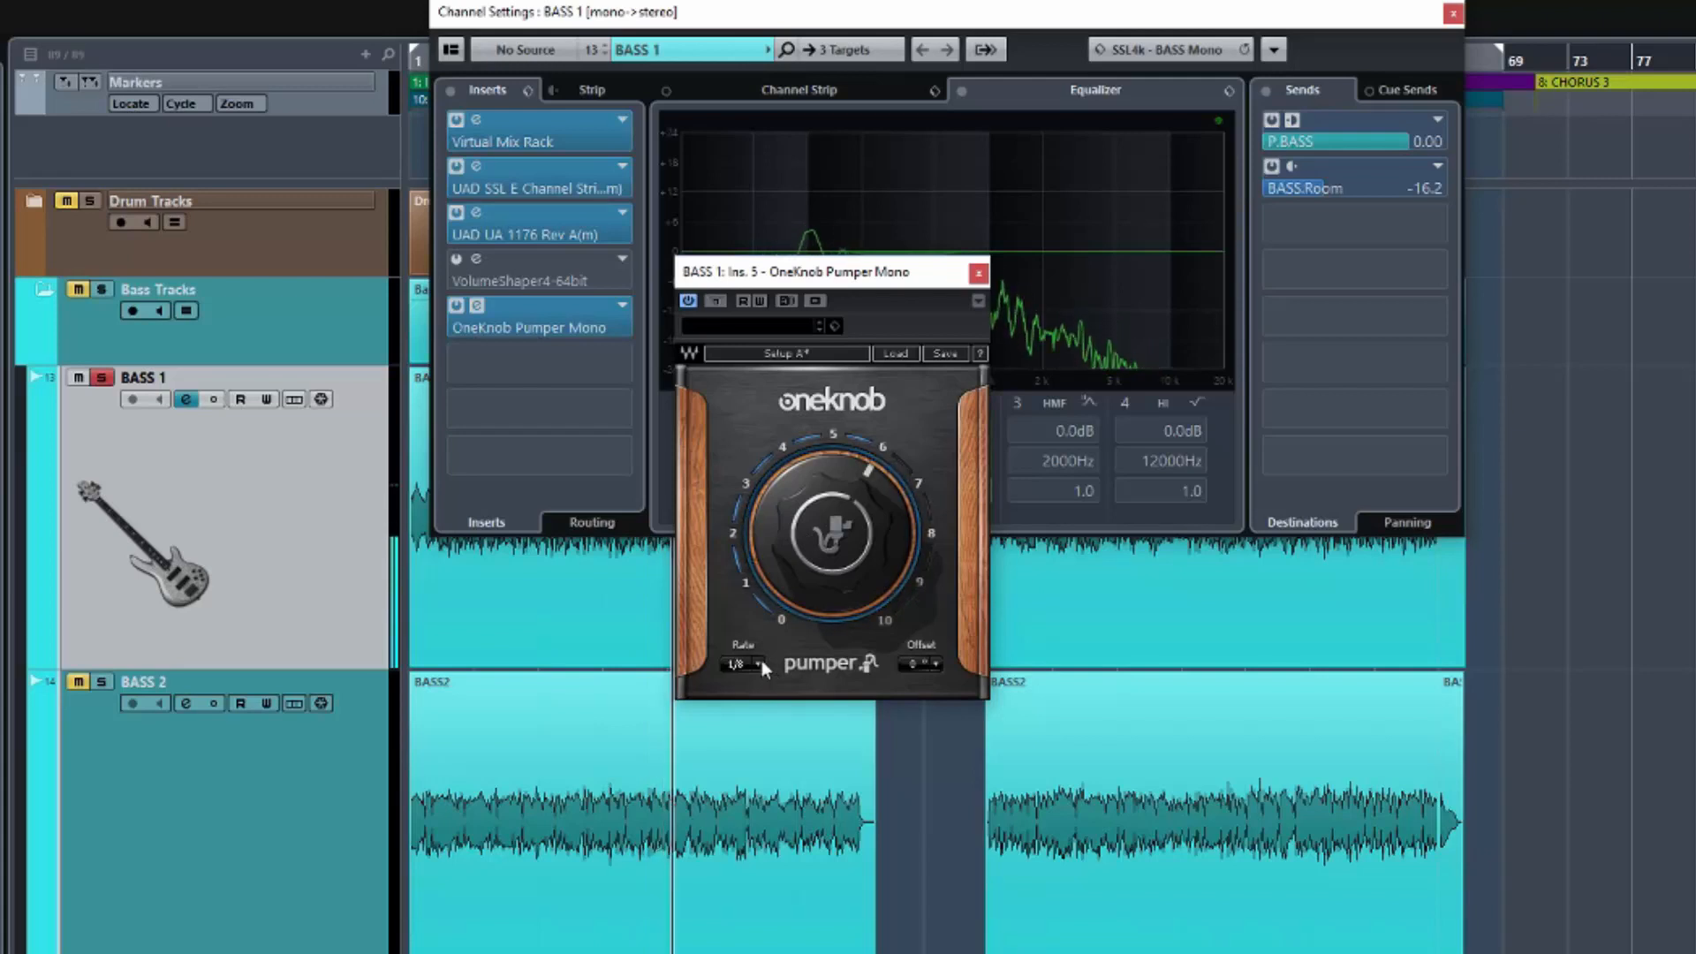
Step: Expand the Drum Tracks folder and solo the Drums 1 track
click(30, 201)
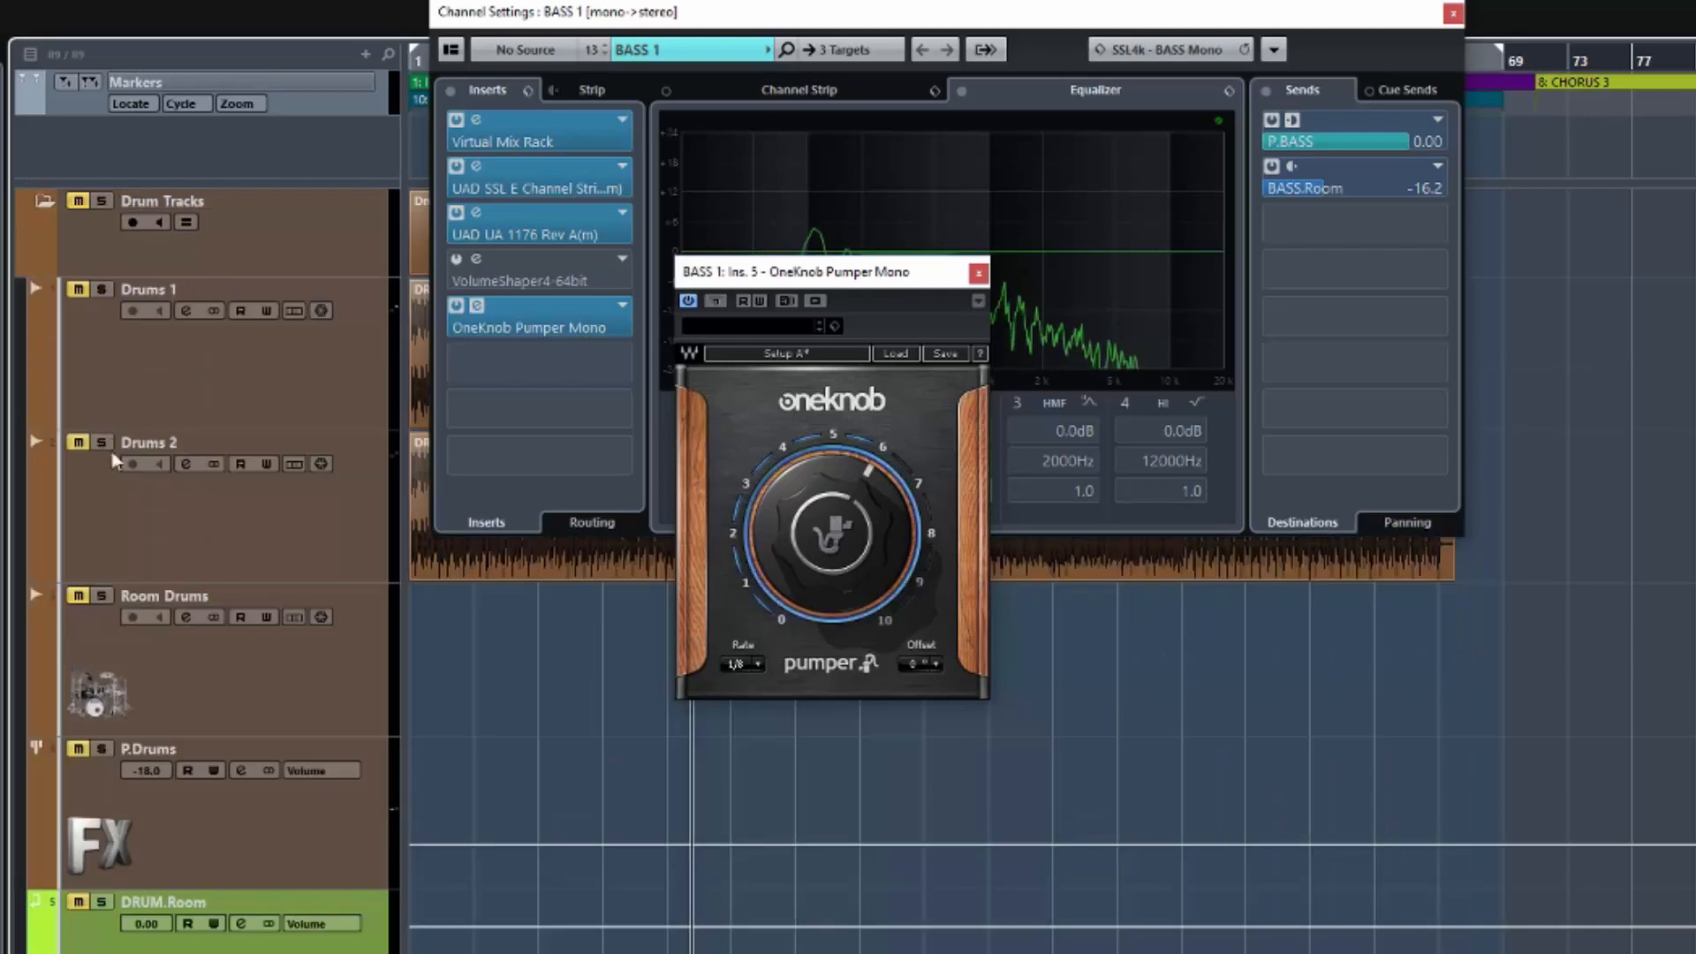
click(101, 289)
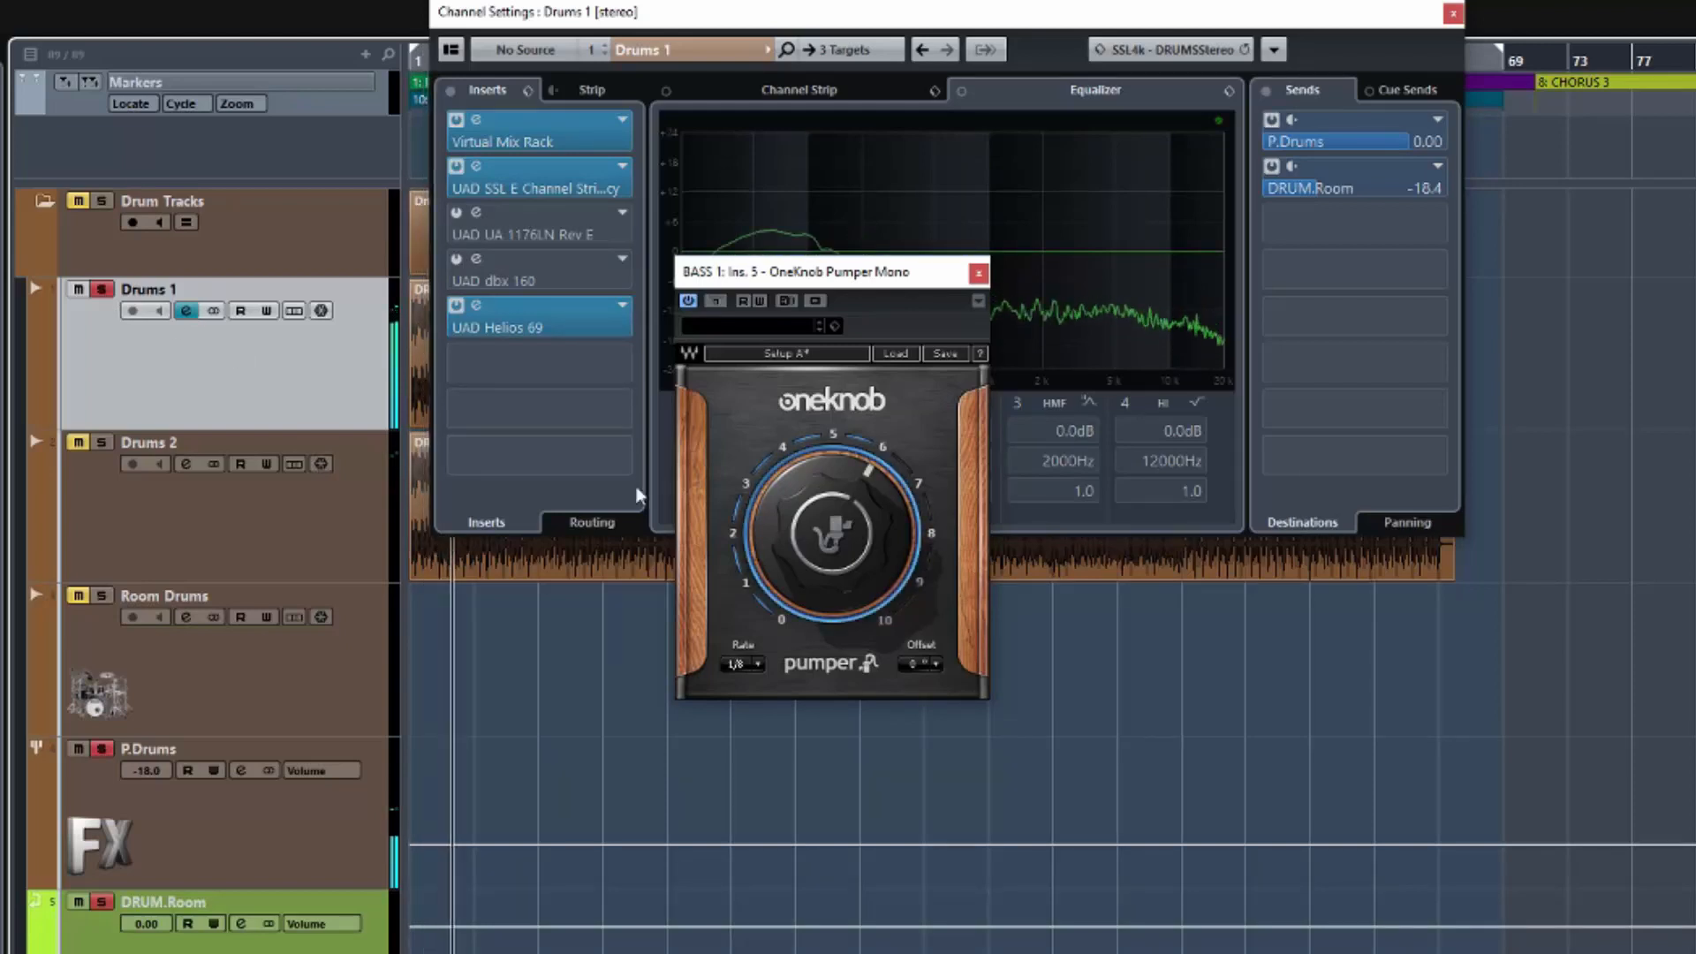
Step: Set the Pumper's rate to 1/4 and lower its main knob to about 2
click(760, 664)
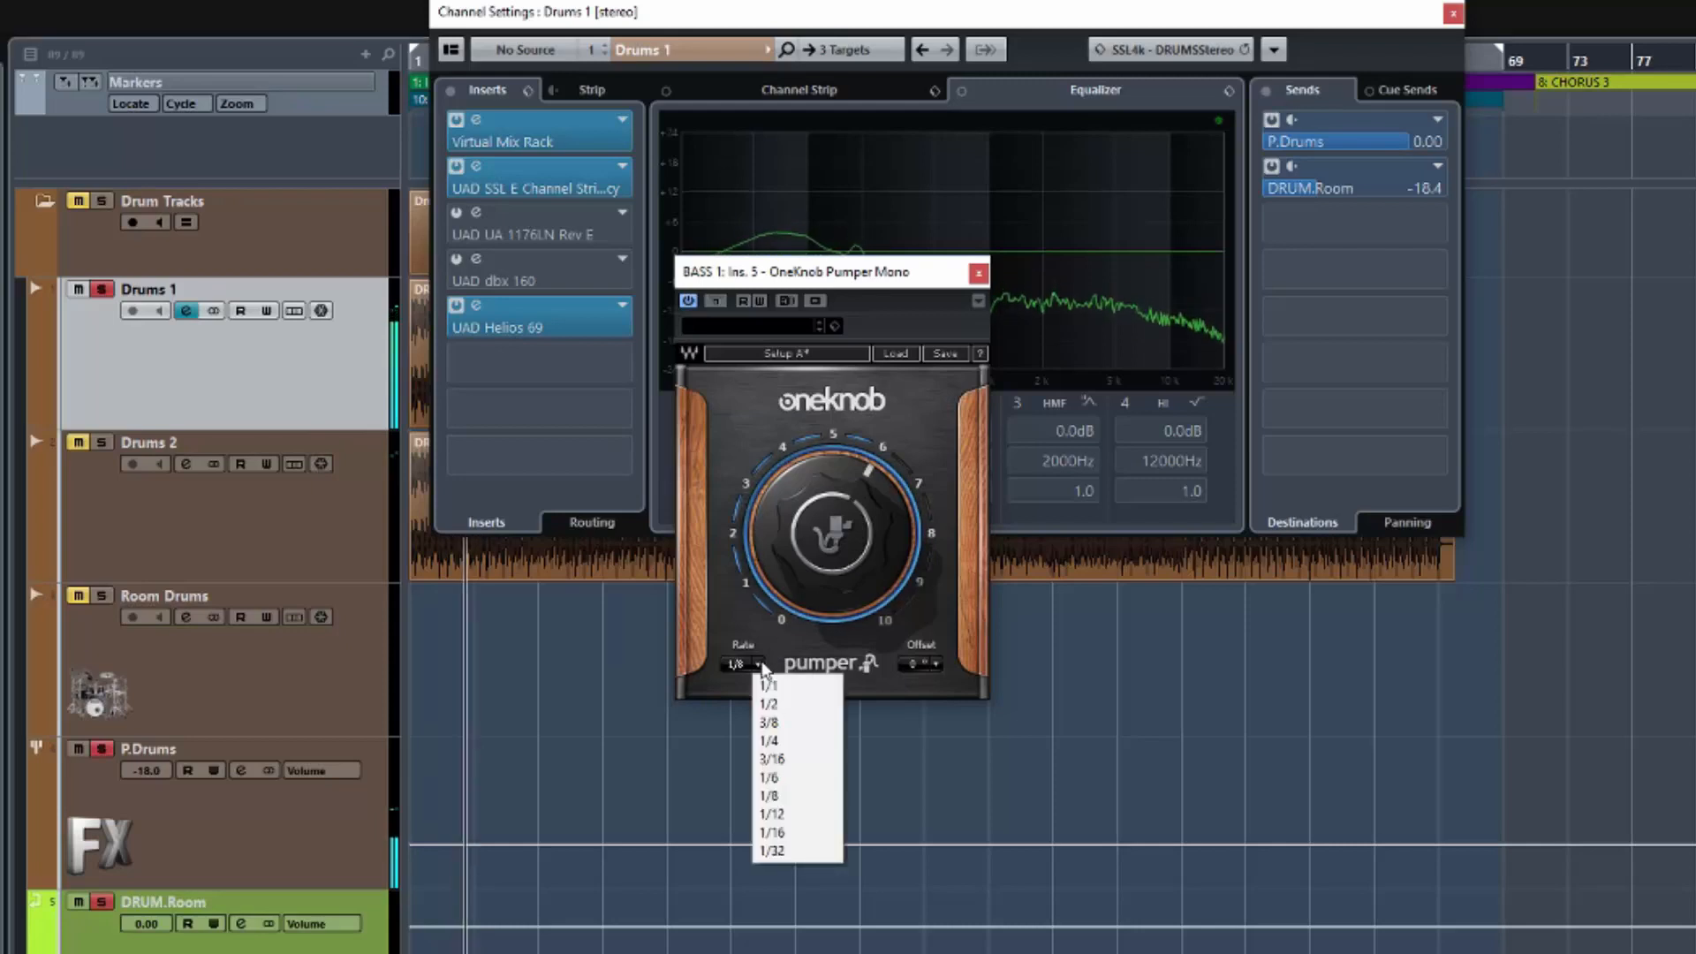
click(785, 743)
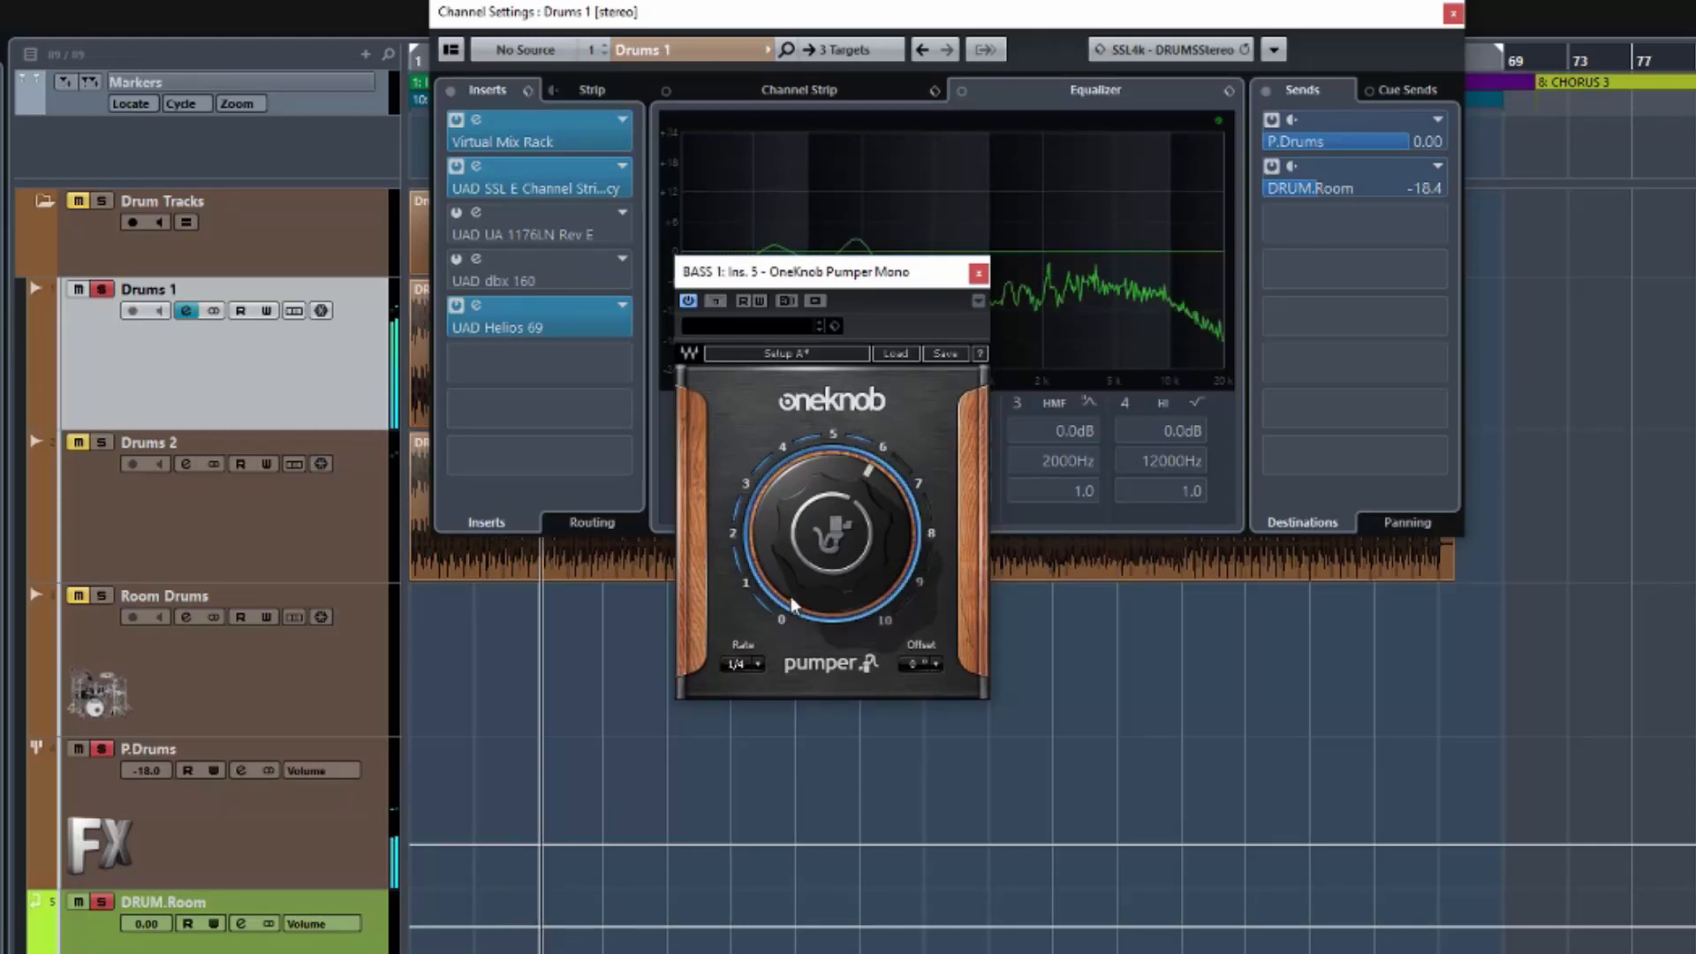
drag(797, 602, 798, 654)
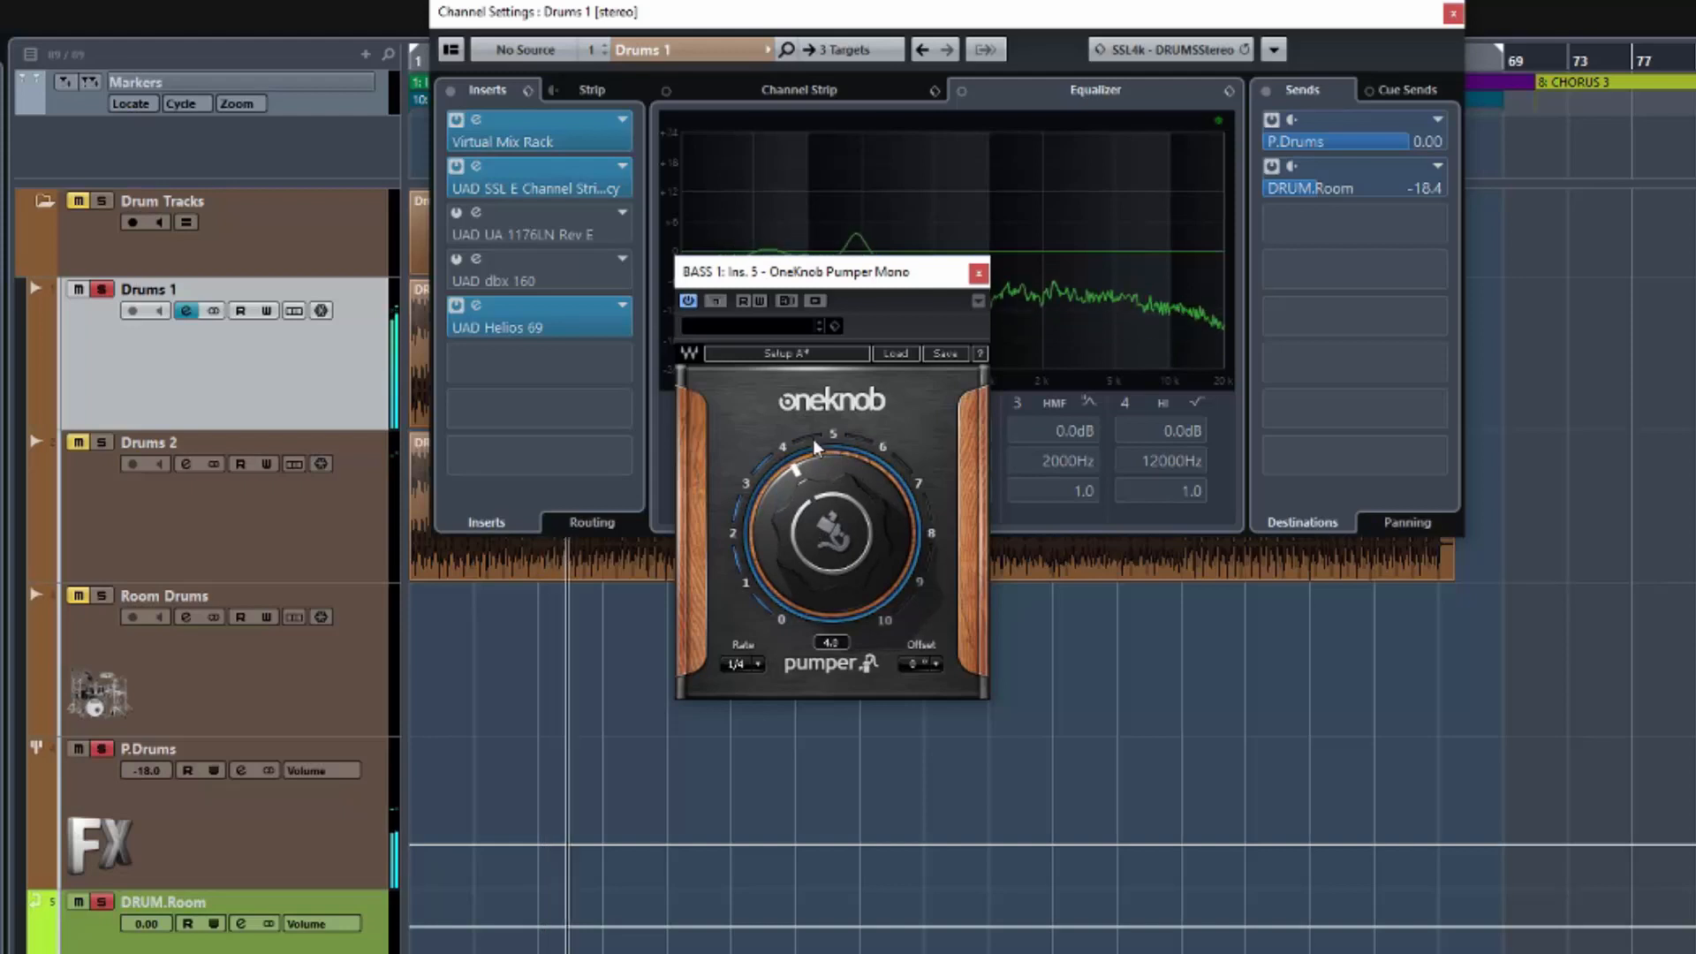
drag(819, 492, 818, 574)
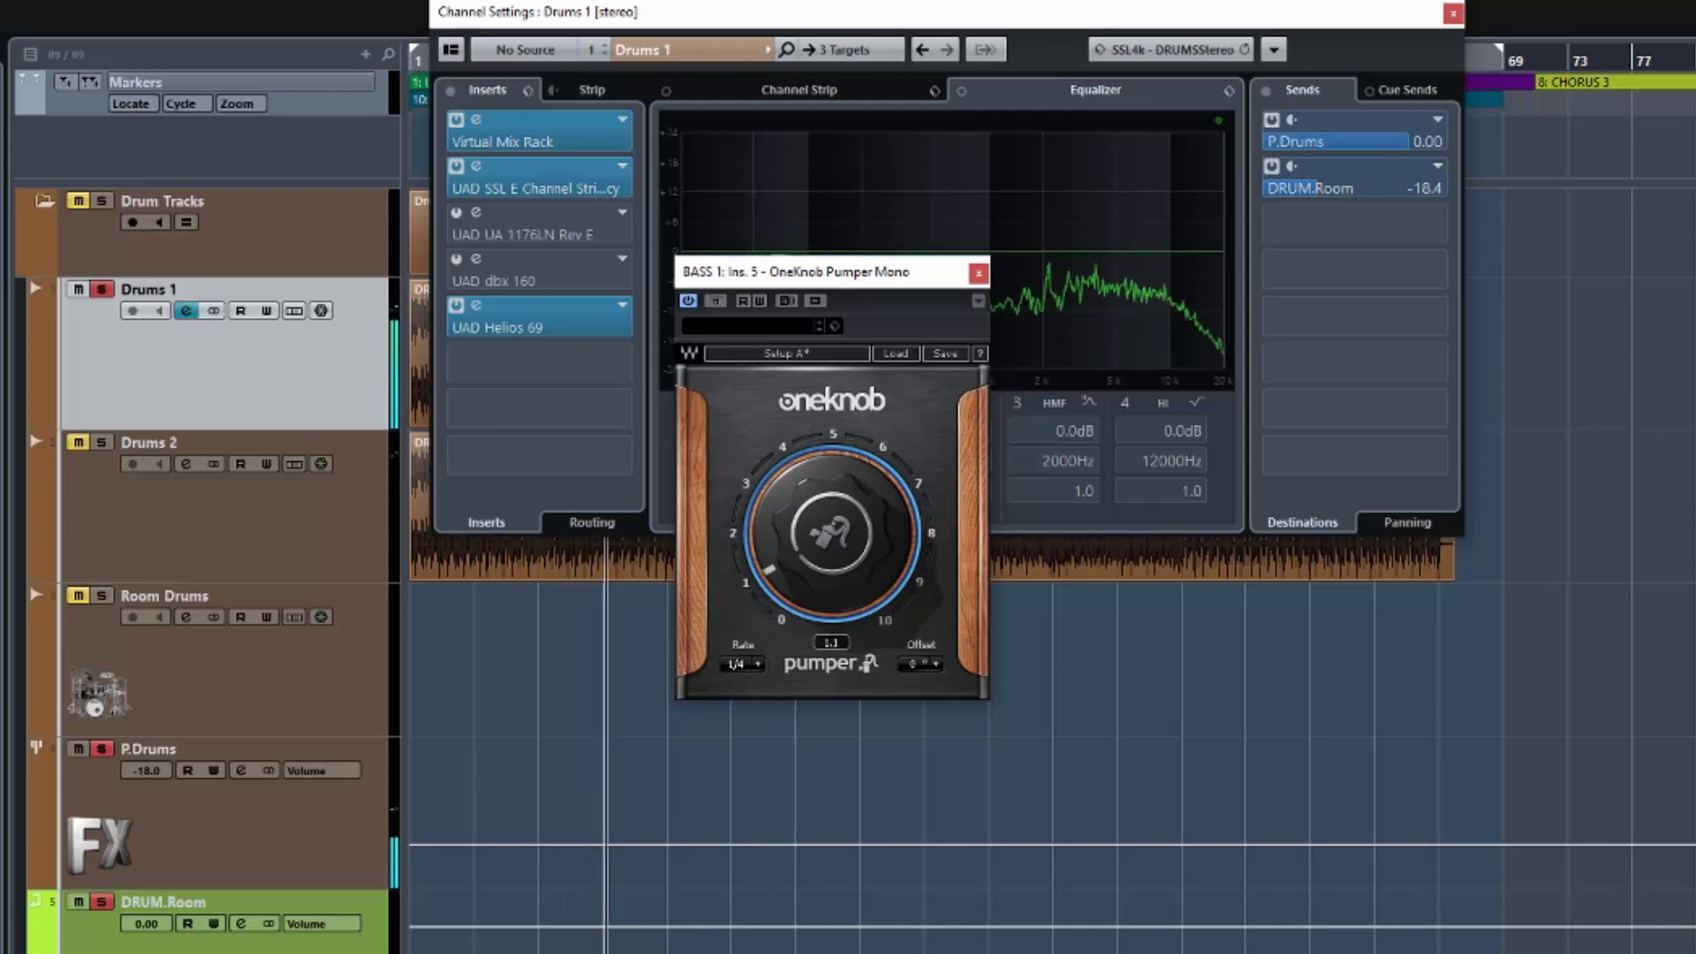
drag(818, 553, 818, 534)
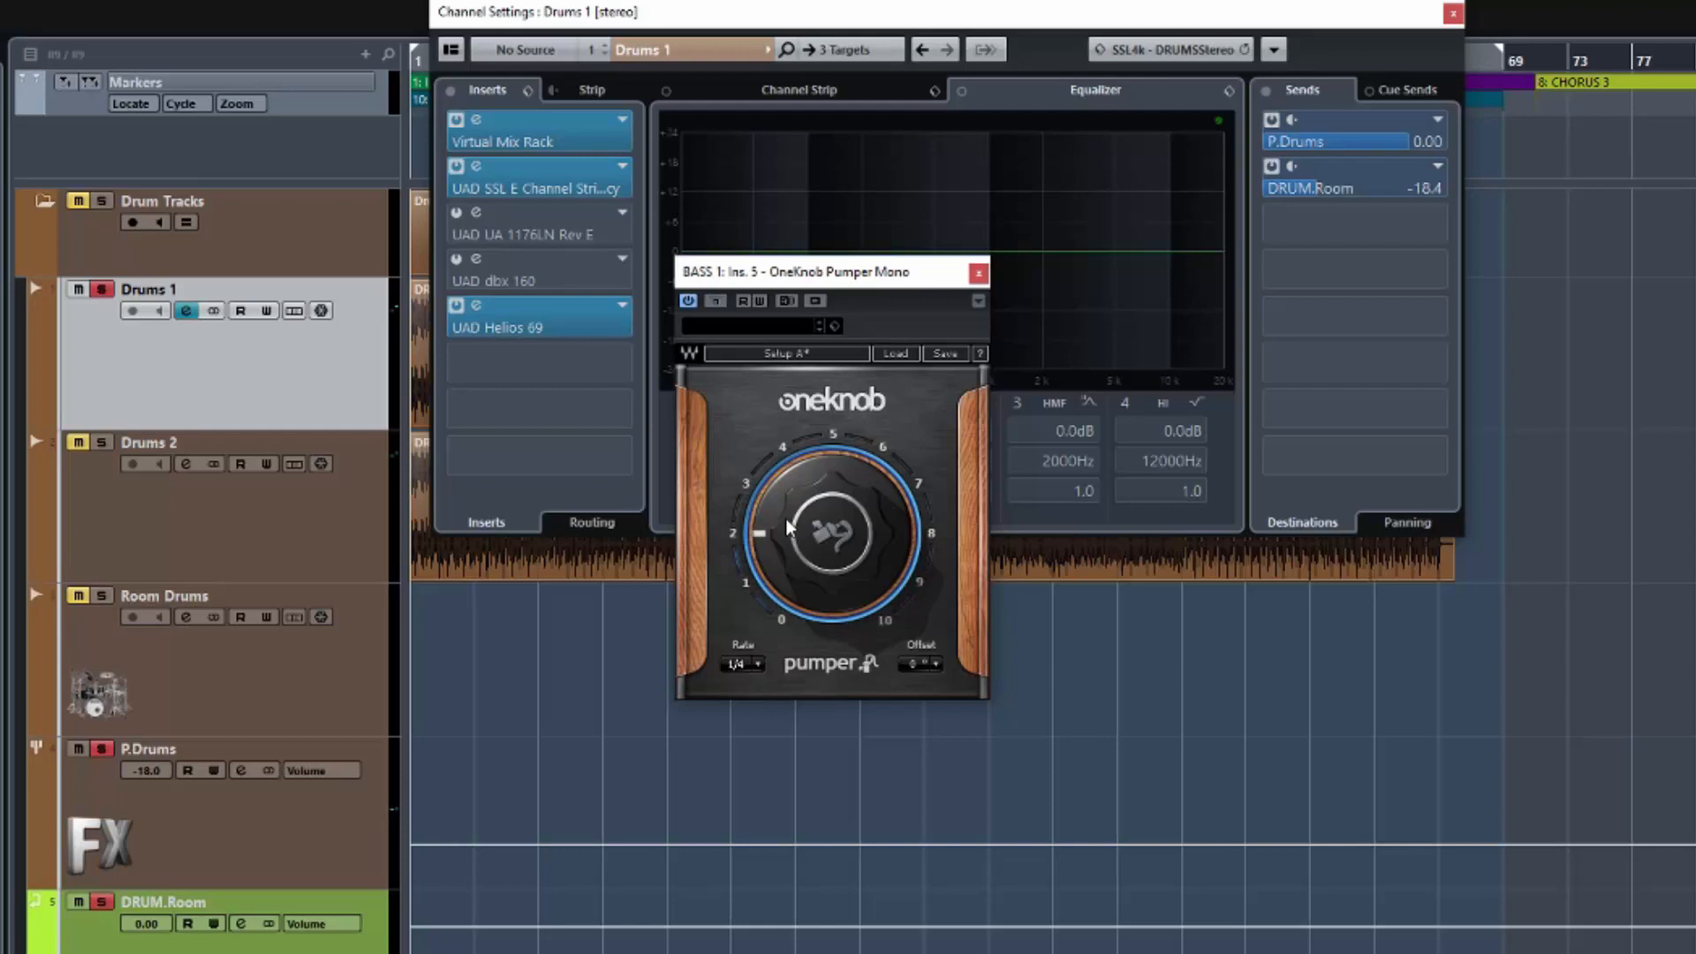
Step: Open the VolumeShaper4 insert on the BASS 1 channel
mouse_move(834, 558)
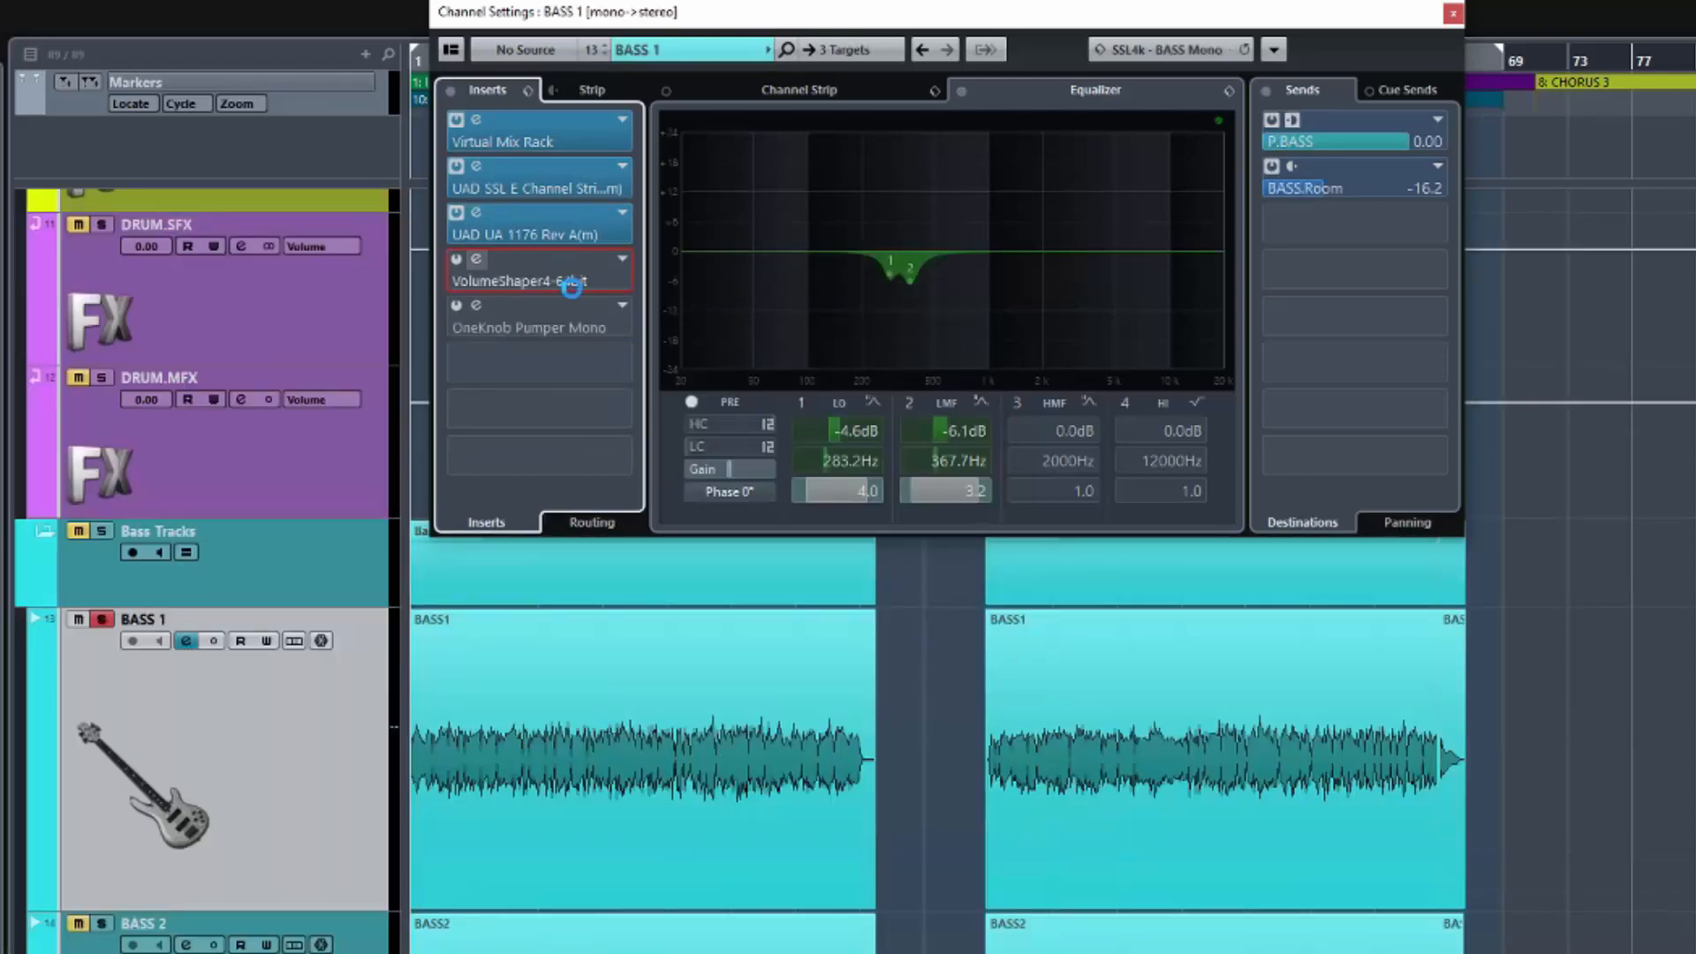
click(559, 270)
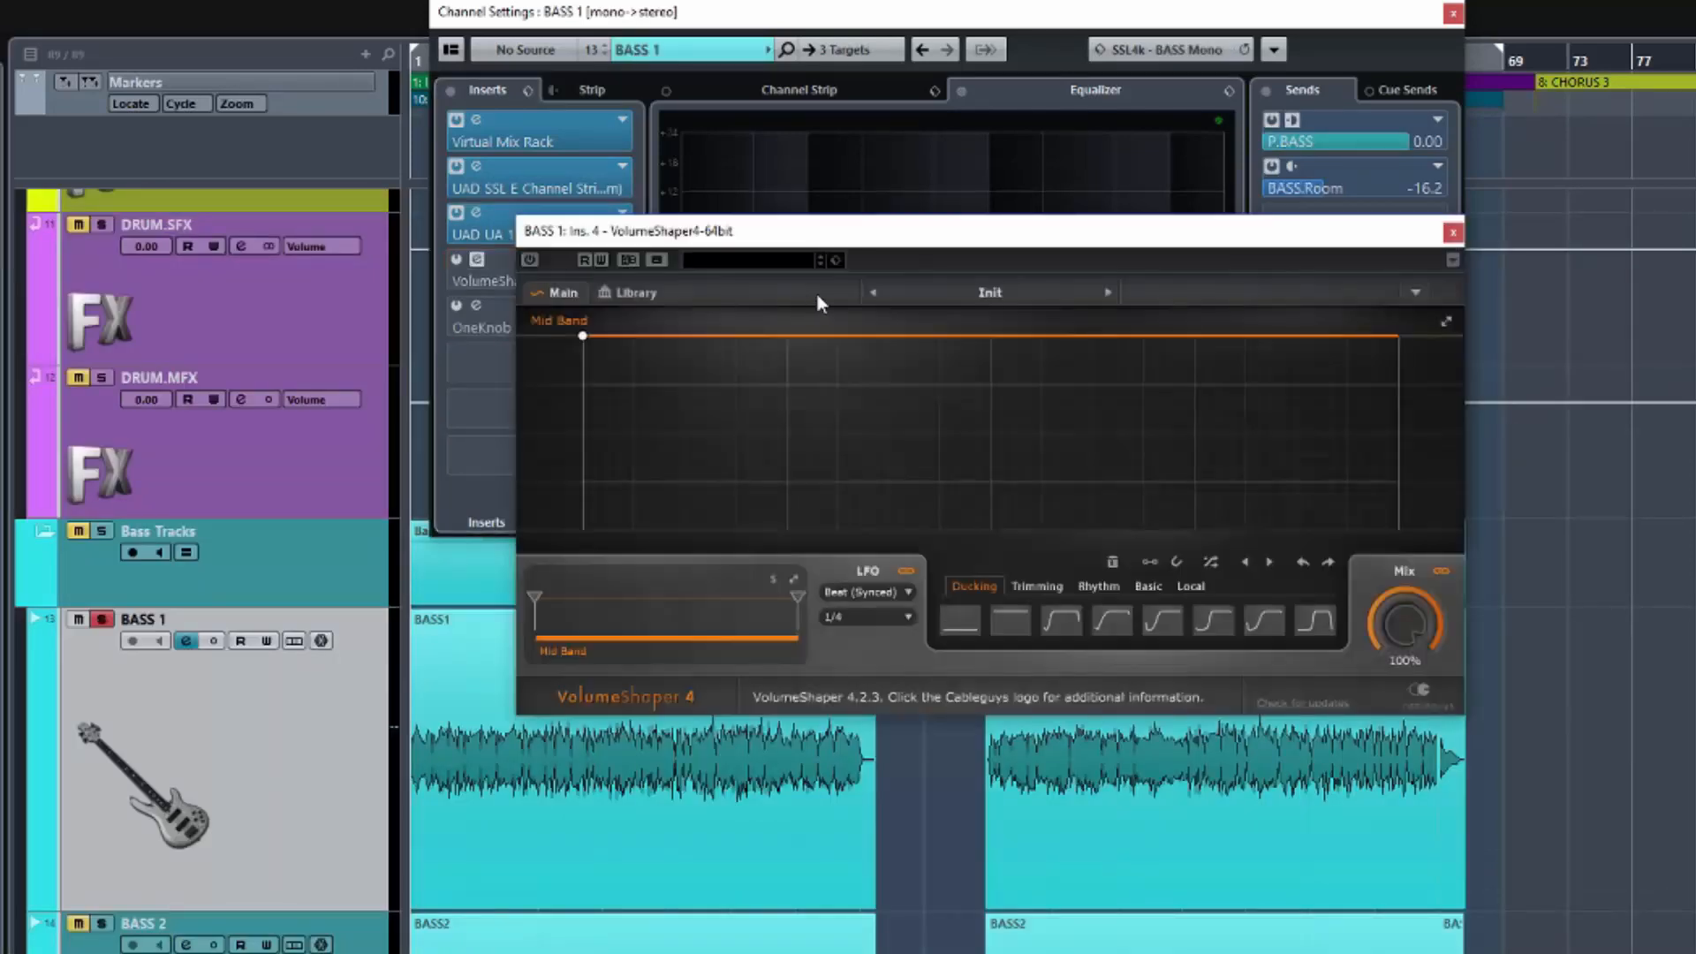
Step: Move the VolumeShaper window clear of the channel's insert list and load the Bass Sidechain preset
drag(772, 236, 807, 242)
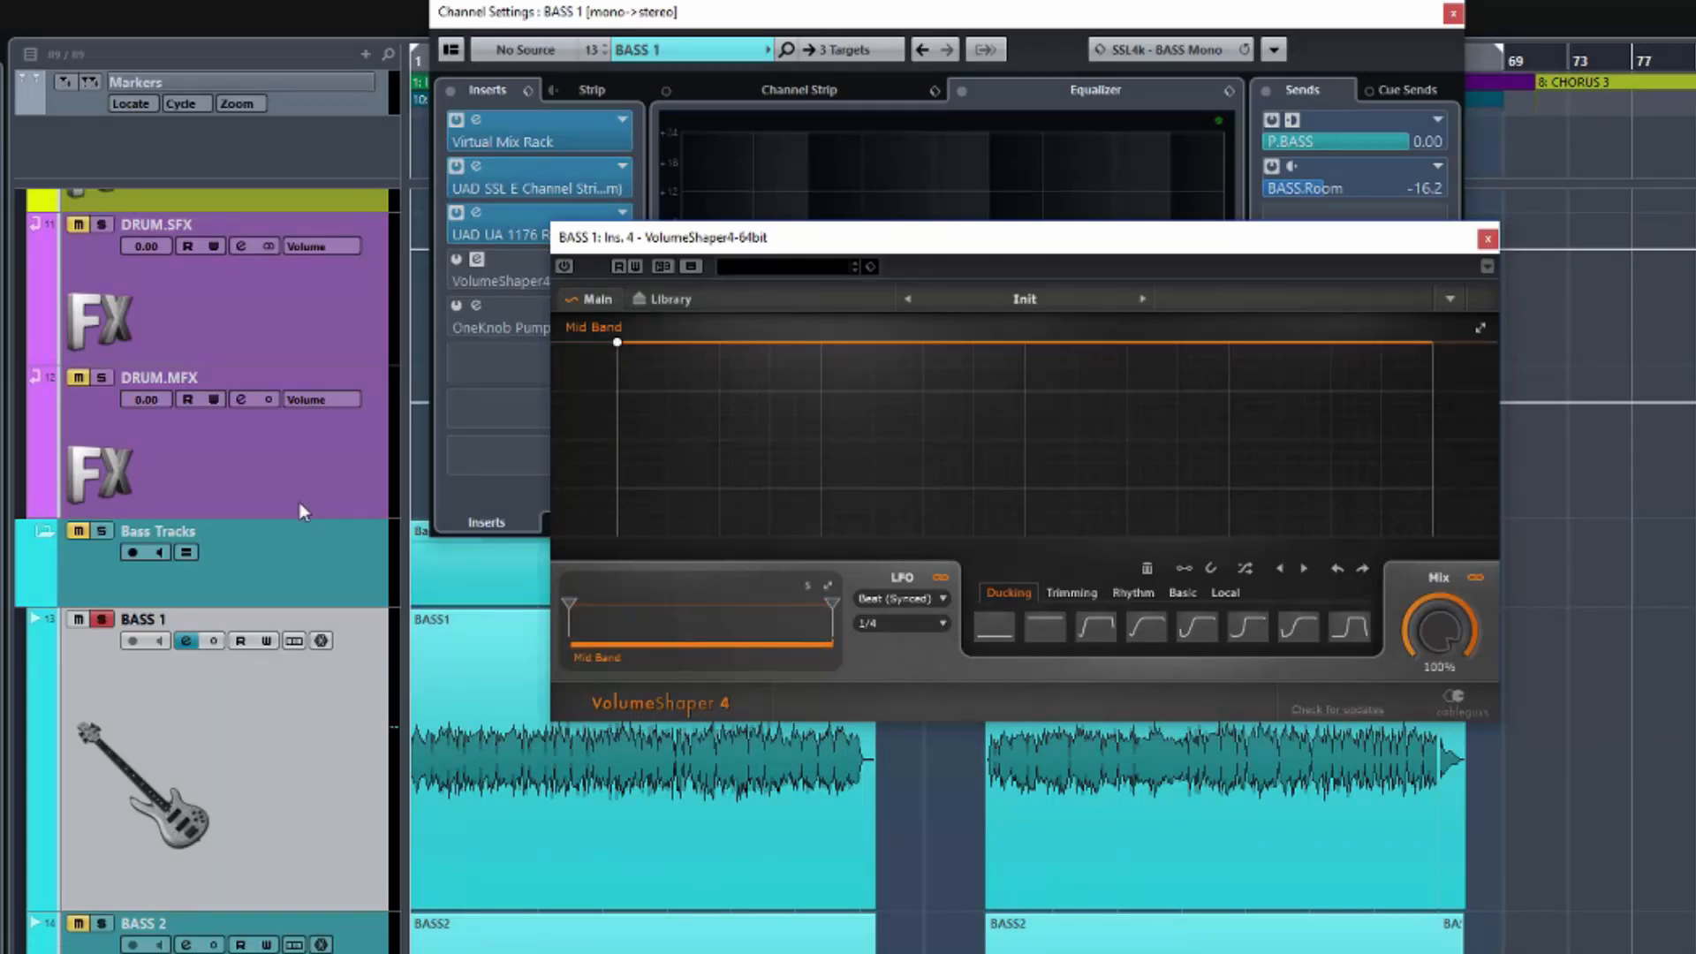
click(1141, 298)
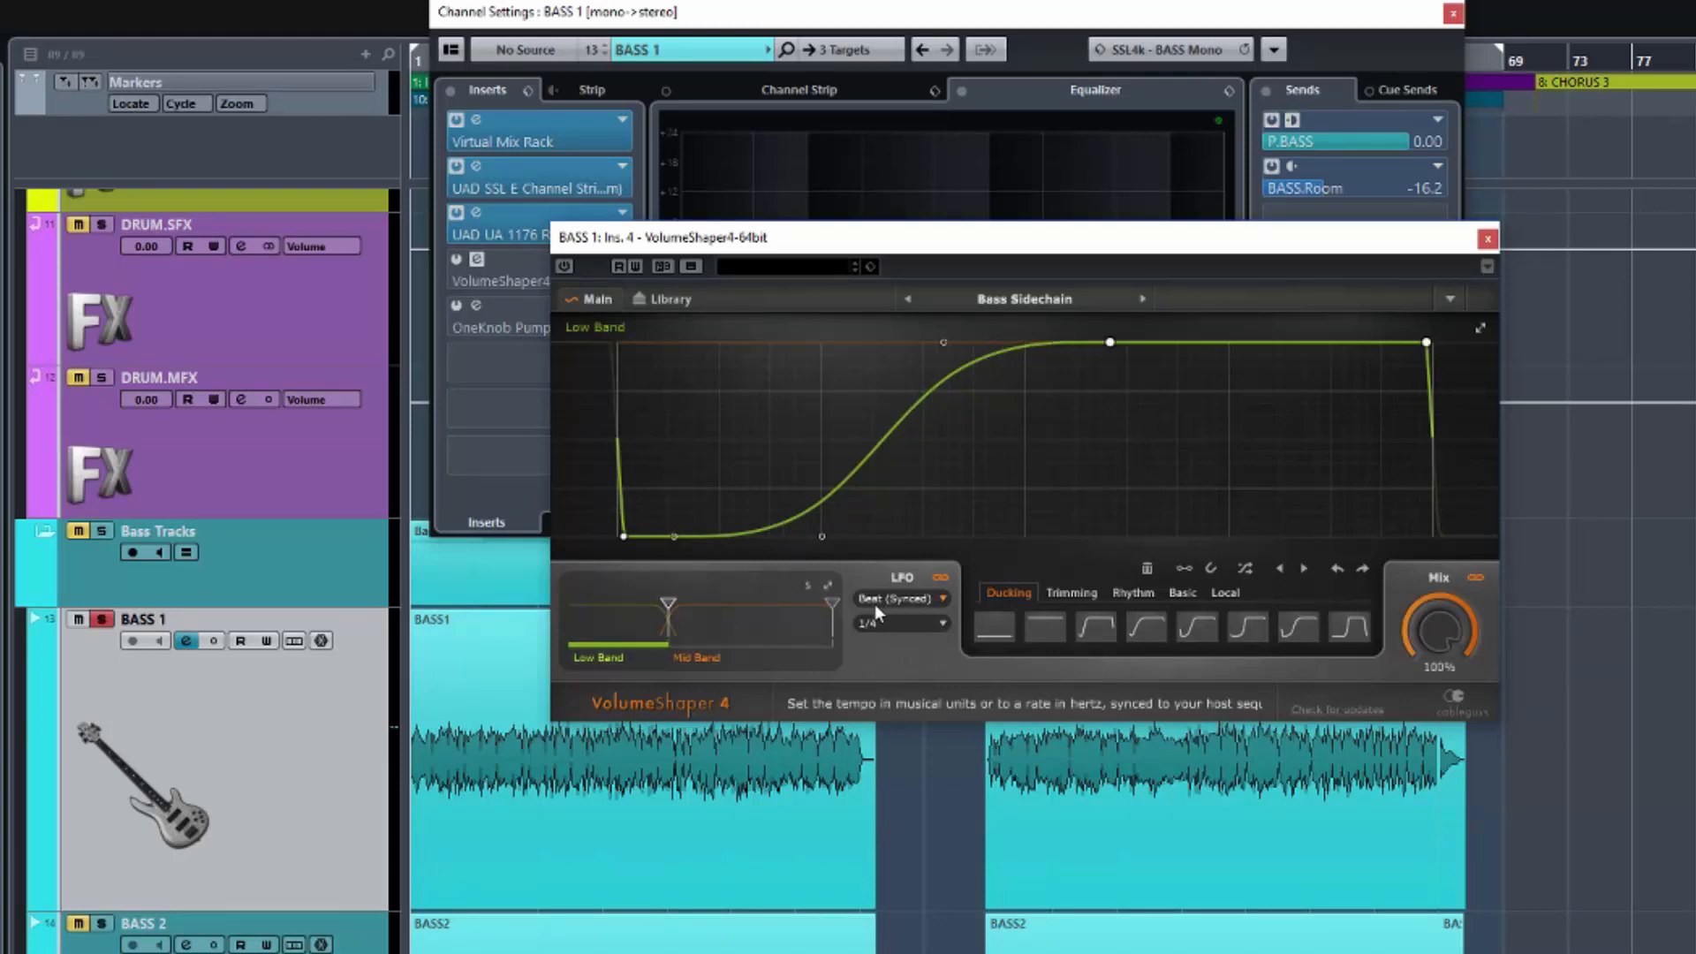
Step: Examine the available LFO sync modes, the beat loop lengths and the Trimming, Rhythm, Basic and Ducking waveform categories
click(941, 598)
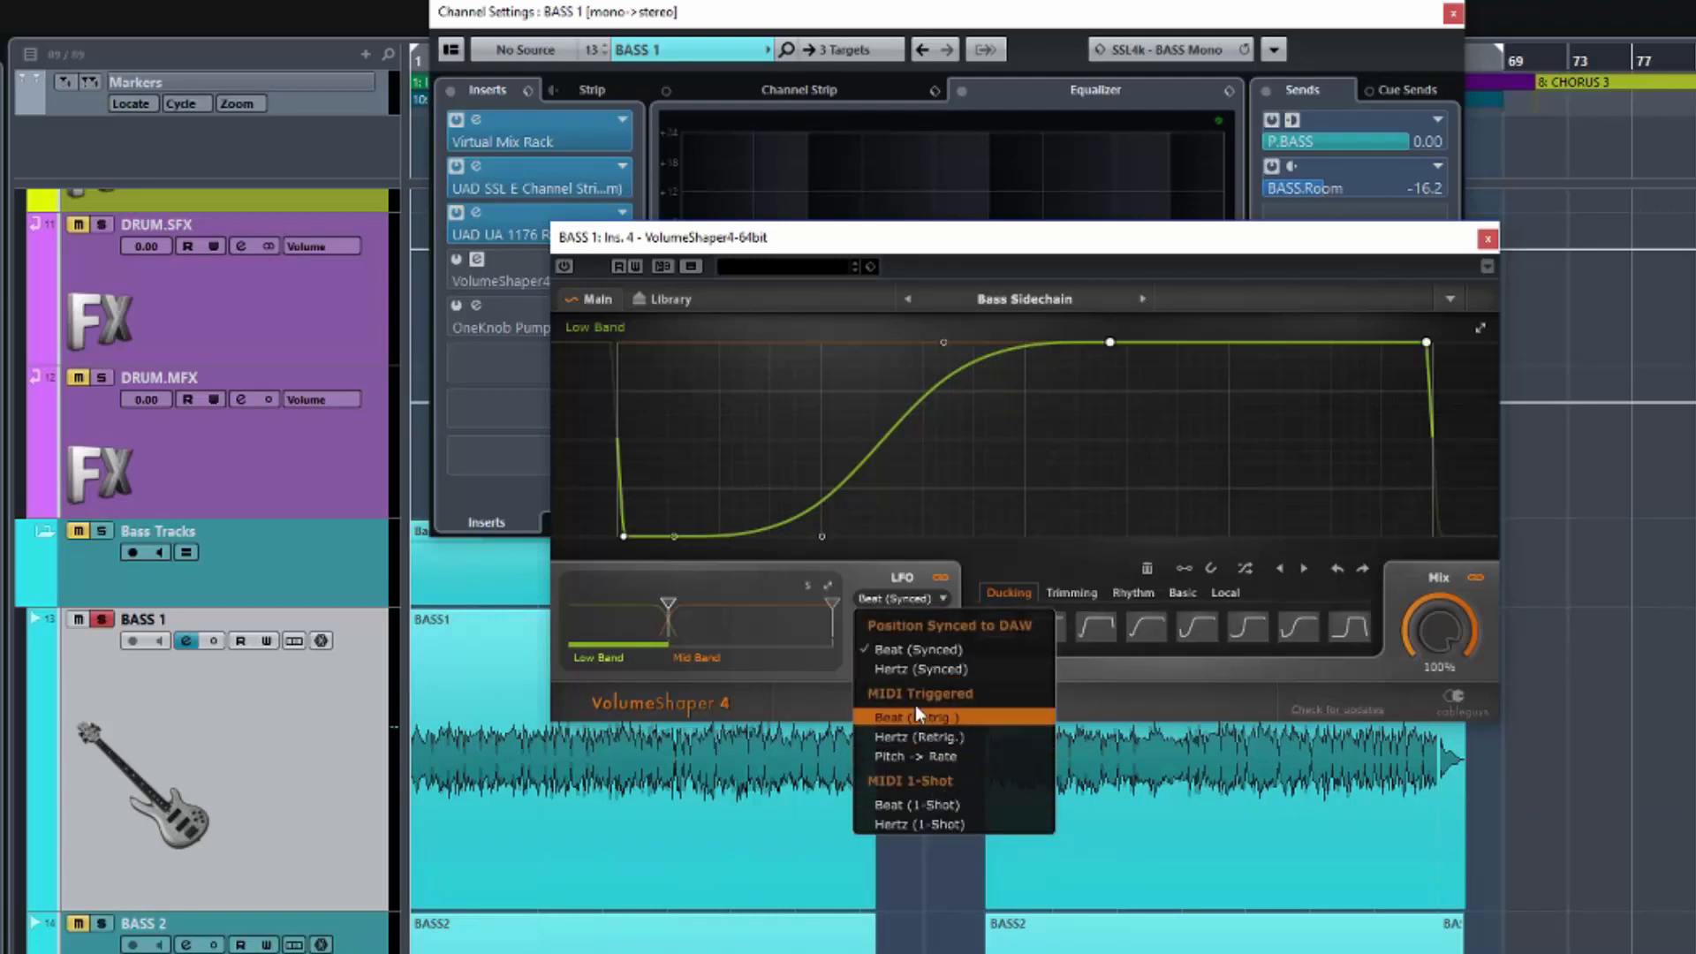
click(928, 574)
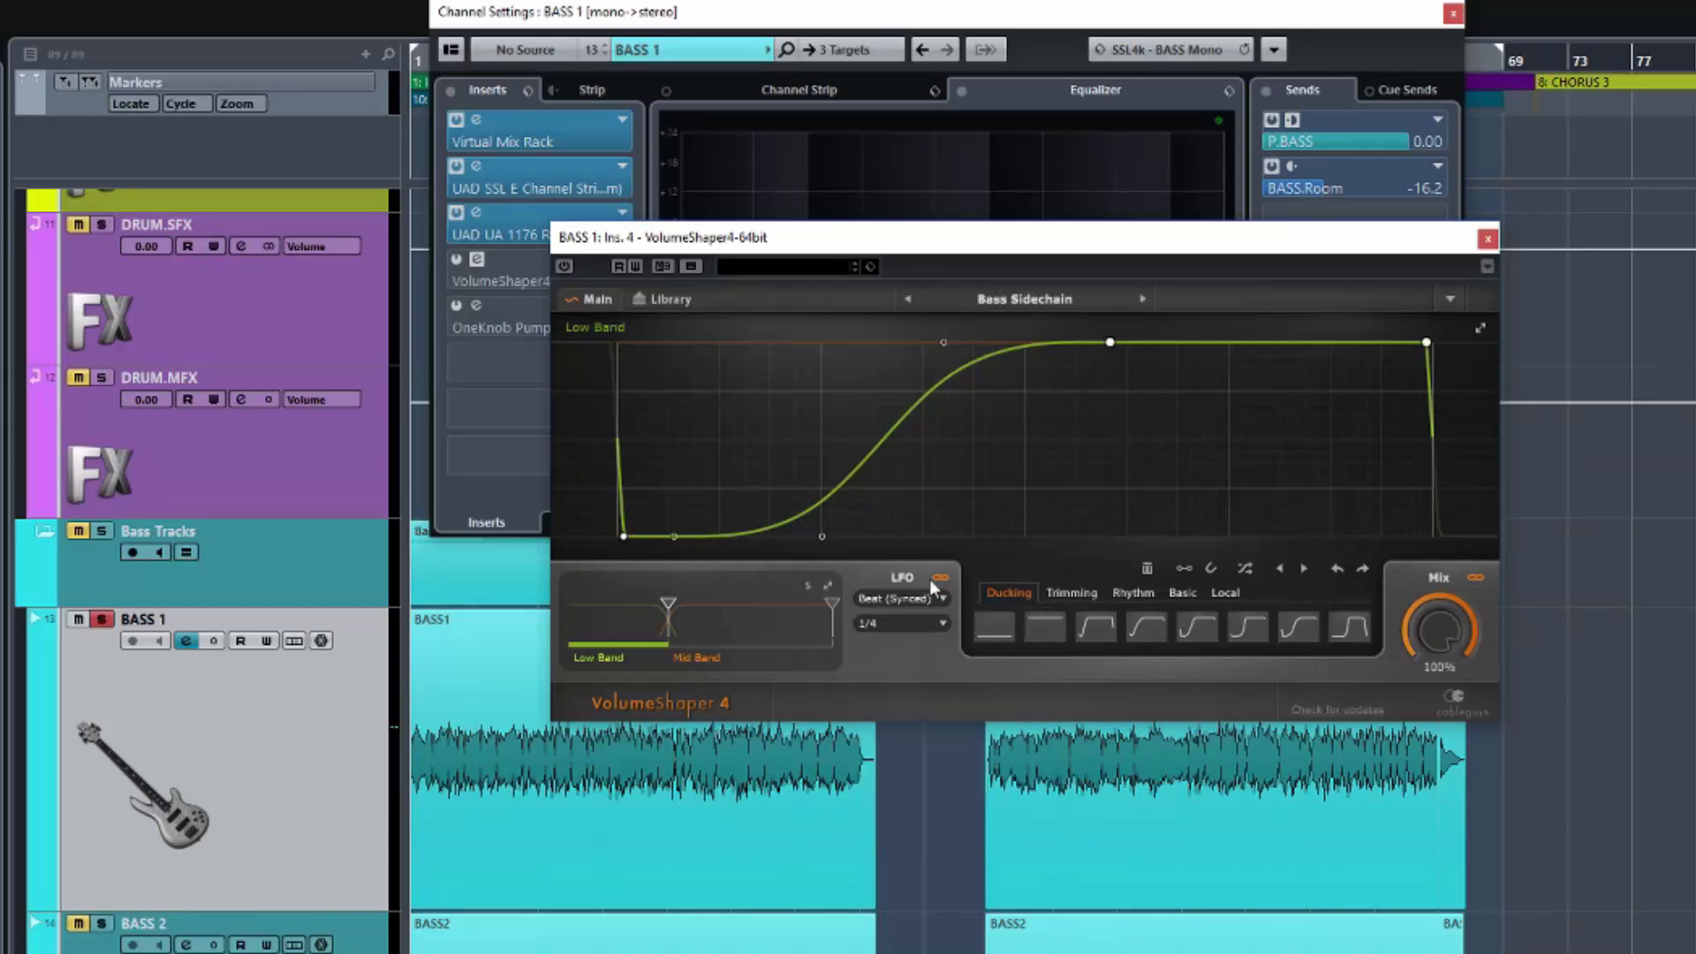
click(941, 624)
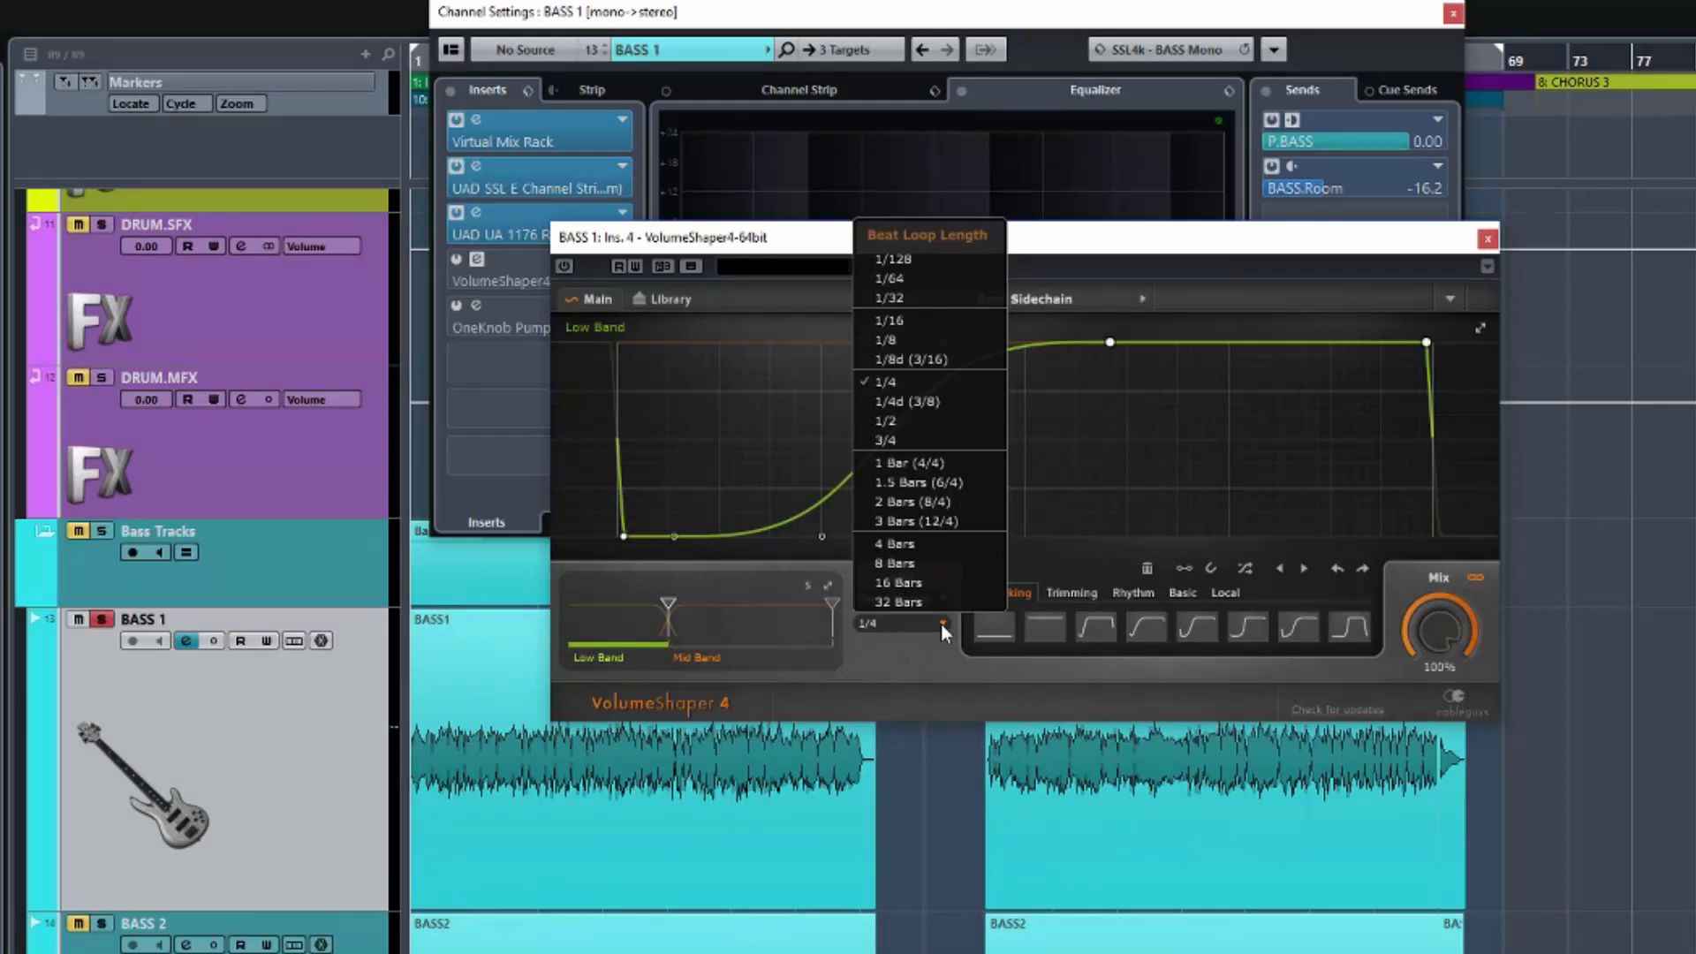
click(941, 624)
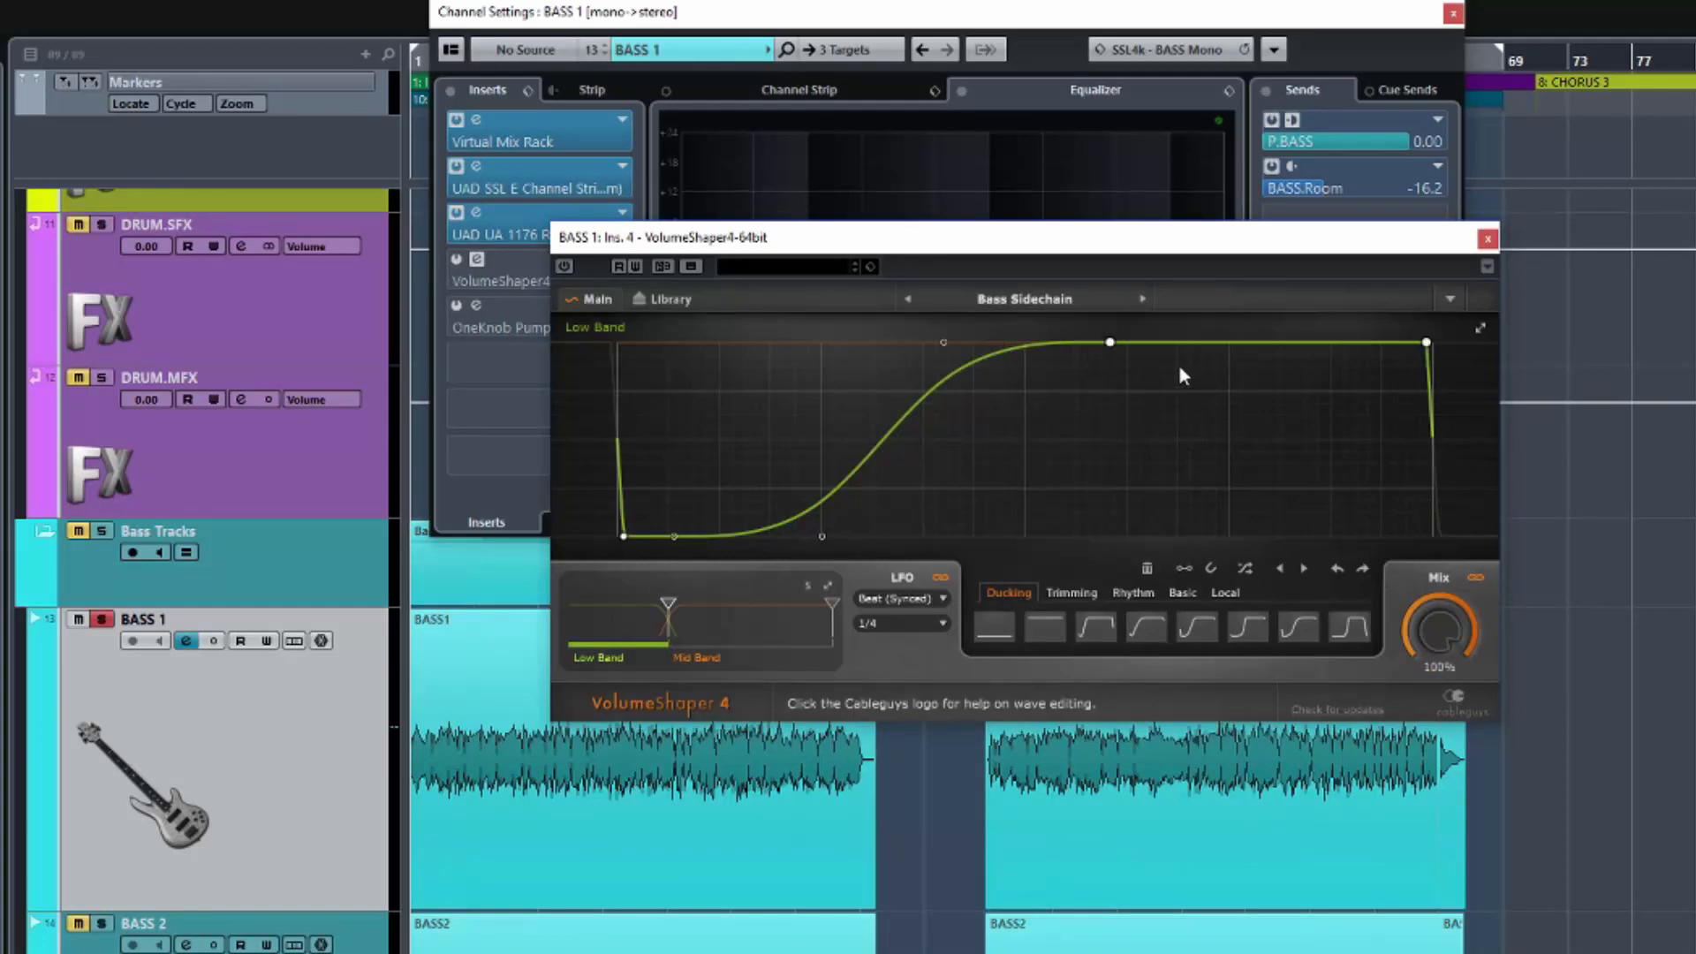
click(1074, 593)
click(1135, 592)
click(1184, 592)
click(1002, 596)
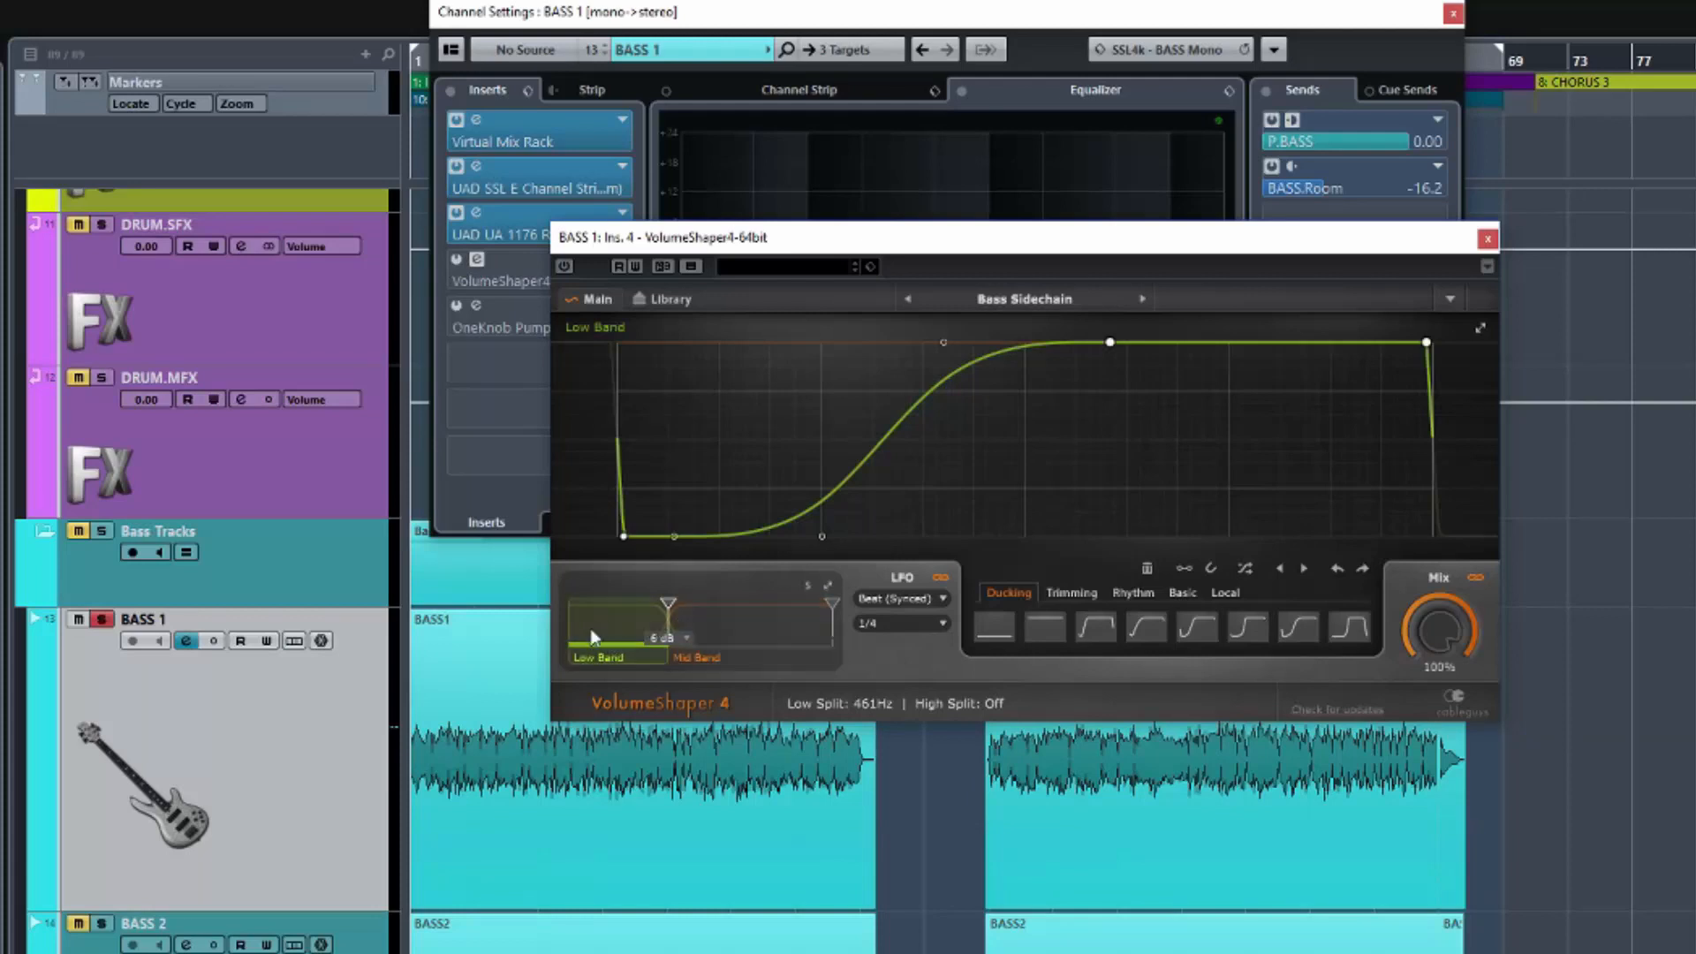
Step: Try the low band split at about 271 Hz, 928 Hz and 103 Hz against the bass signal
mouse_move(666, 611)
mouse_down()
mouse_move(610, 610)
mouse_move(757, 609)
mouse_move(655, 609)
mouse_up()
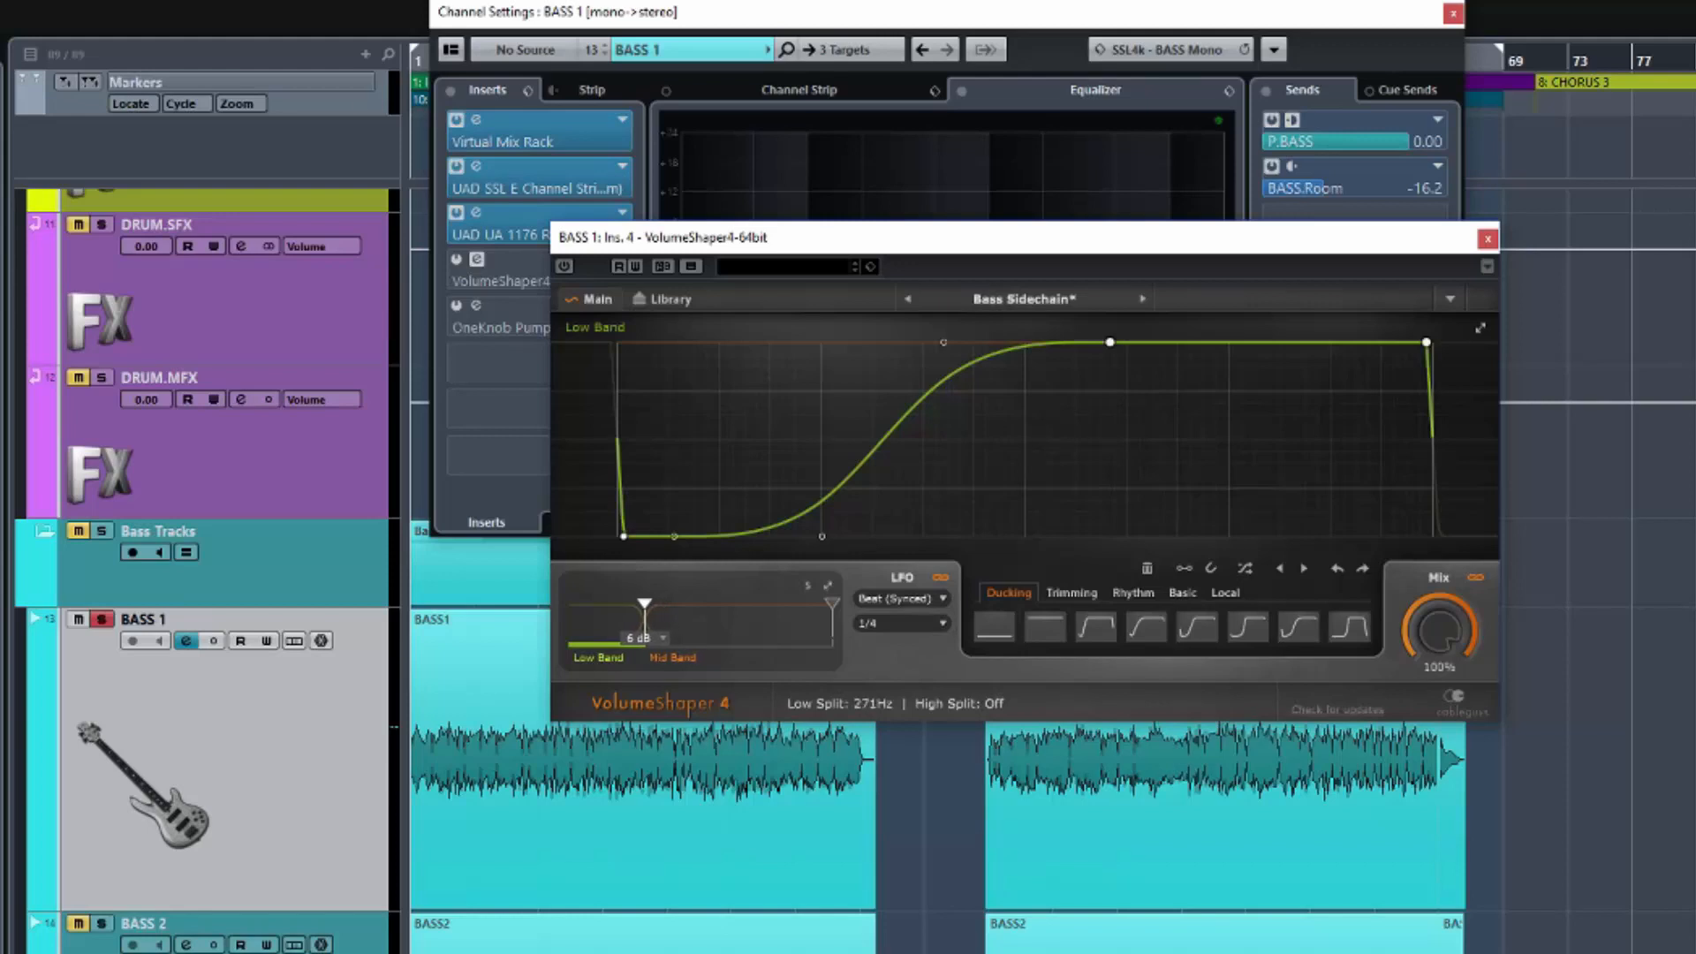
drag(641, 610, 686, 610)
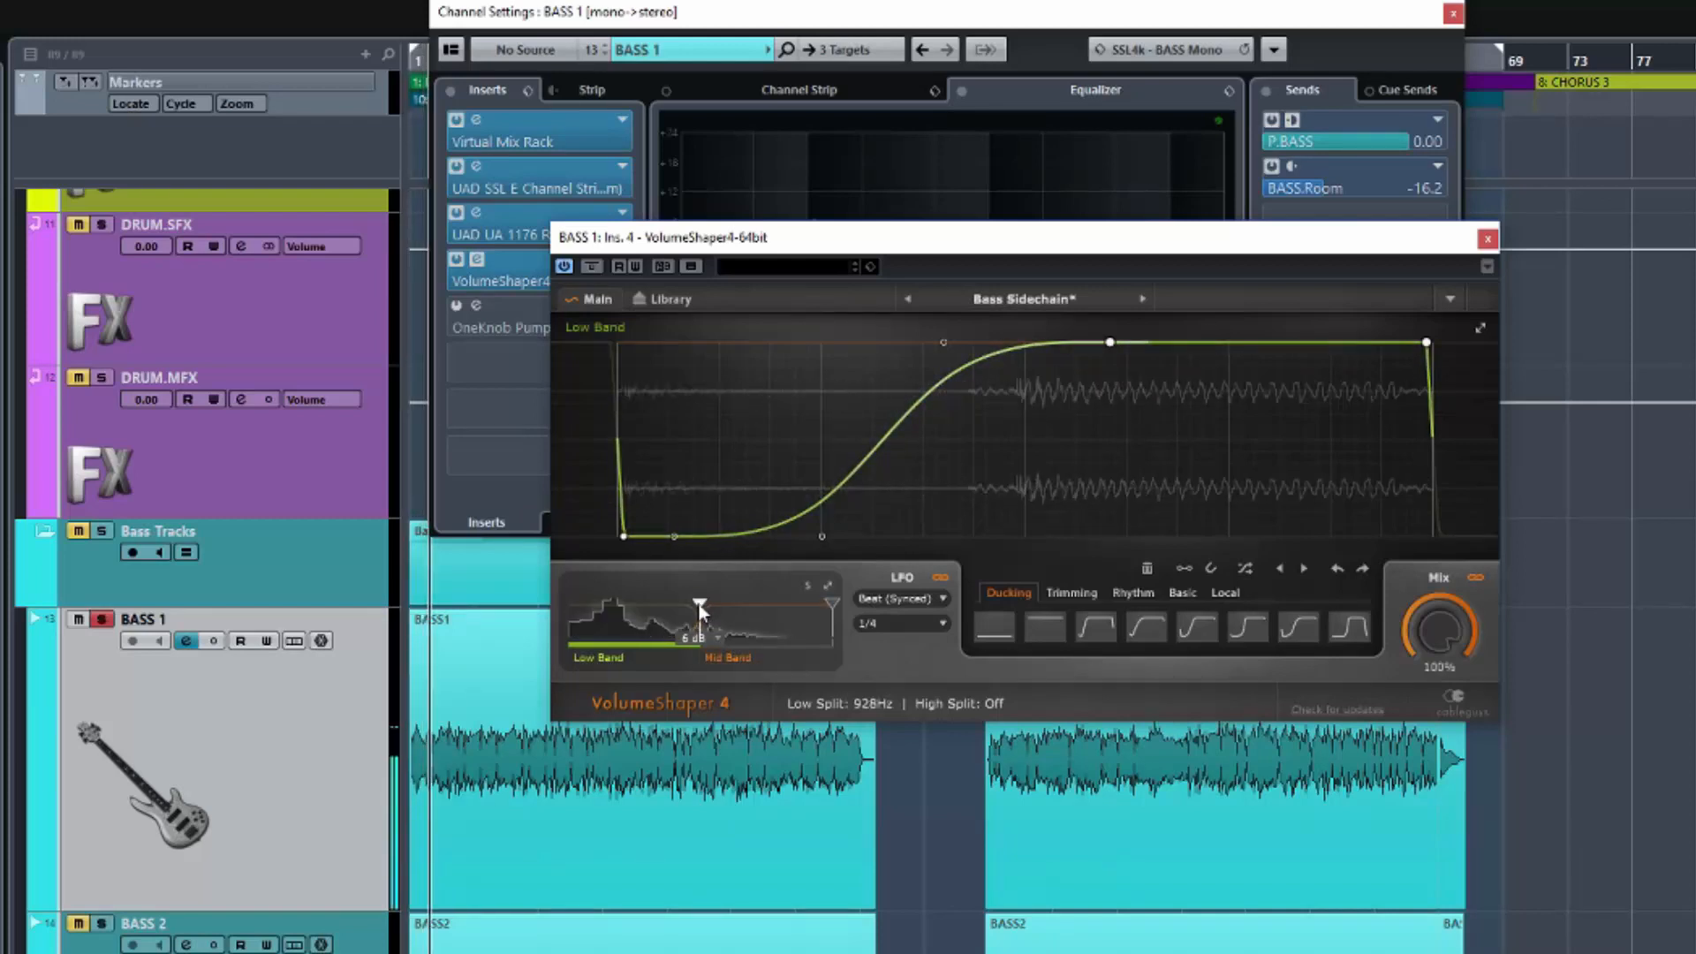
drag(699, 607, 600, 606)
Step: Try the 12 dB slope for the band split and return it to 6 dB
click(618, 634)
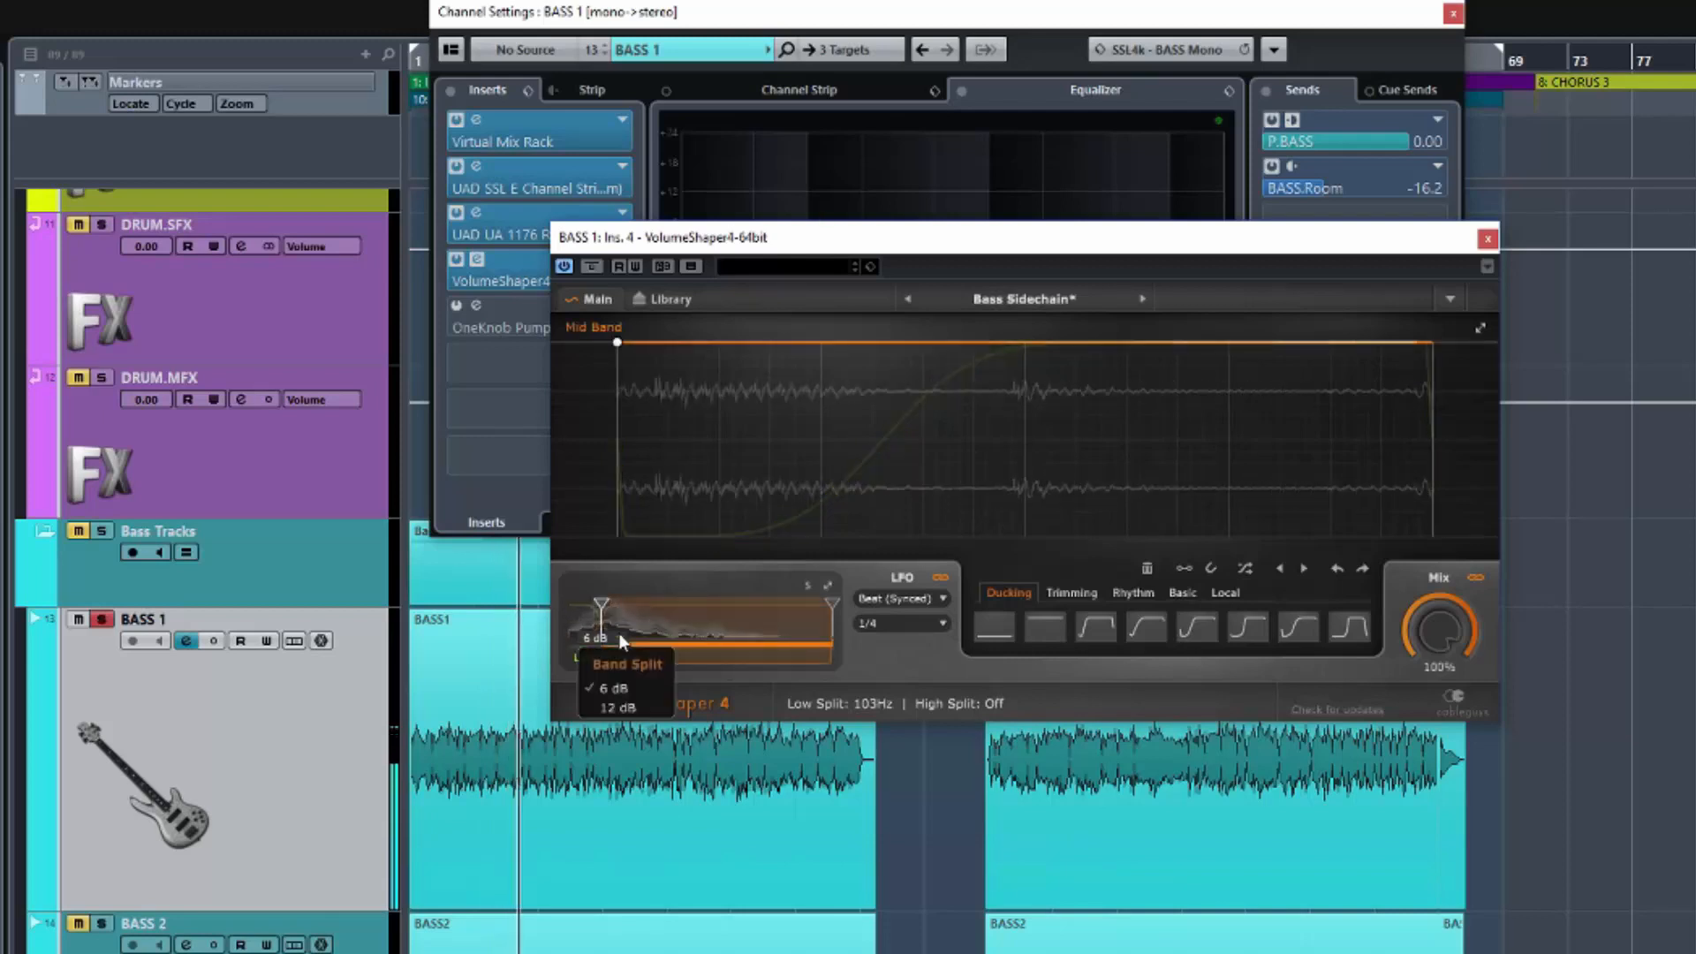
click(618, 705)
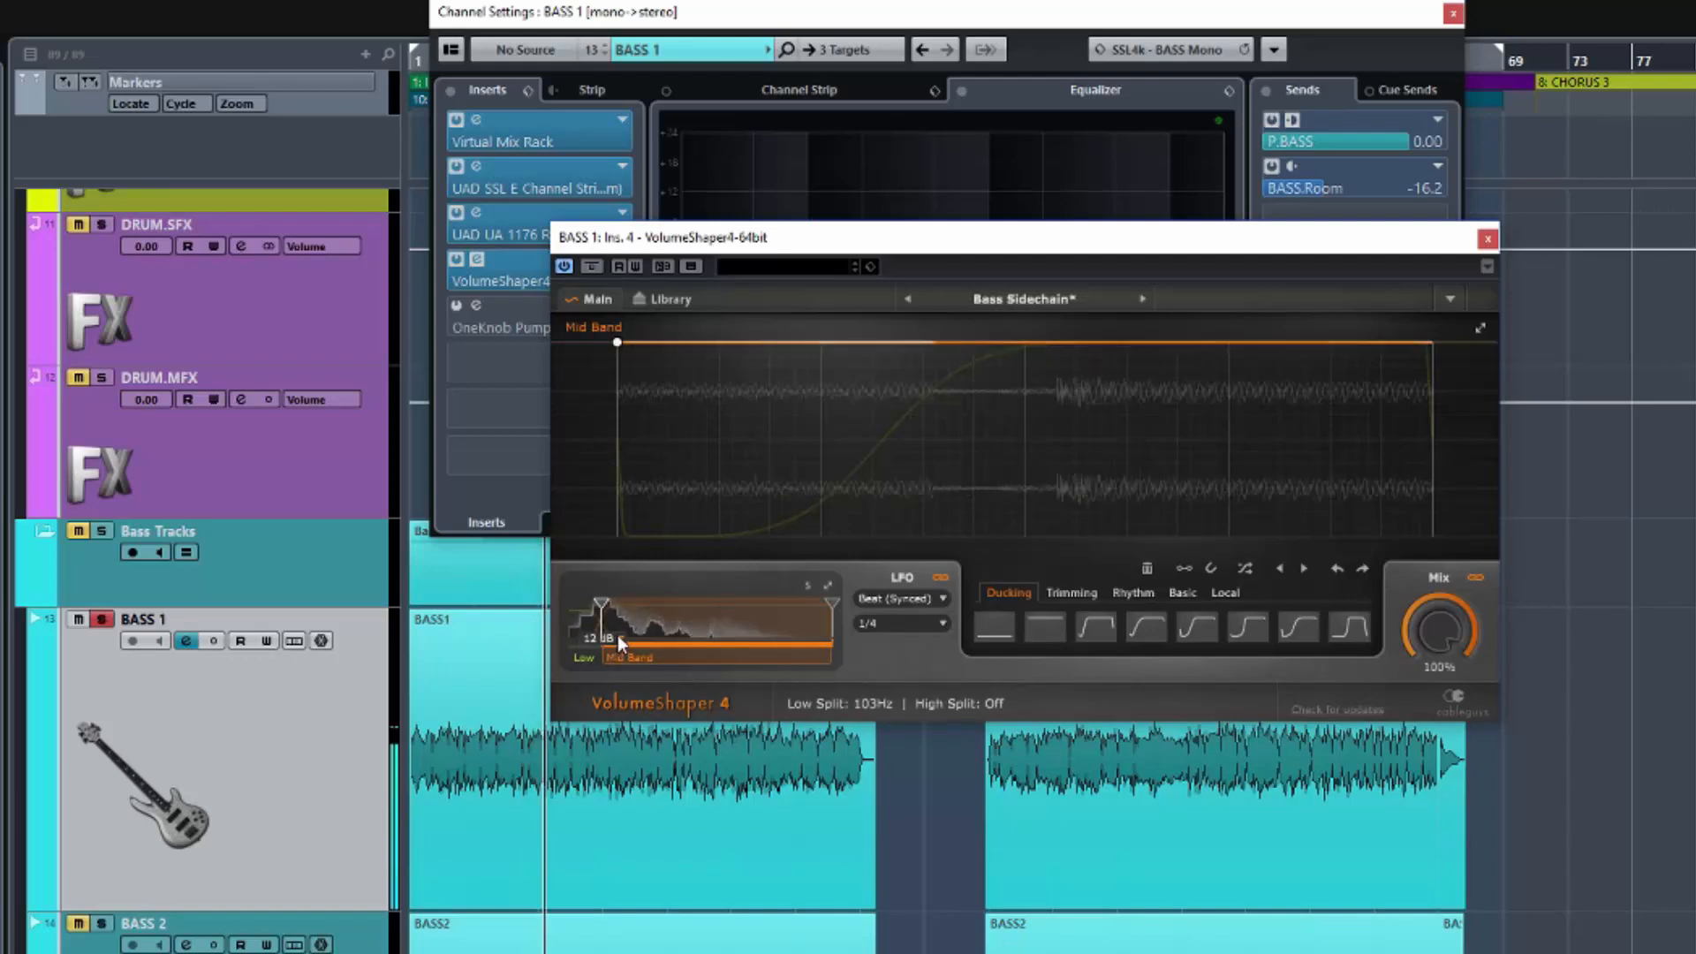
click(617, 634)
click(619, 687)
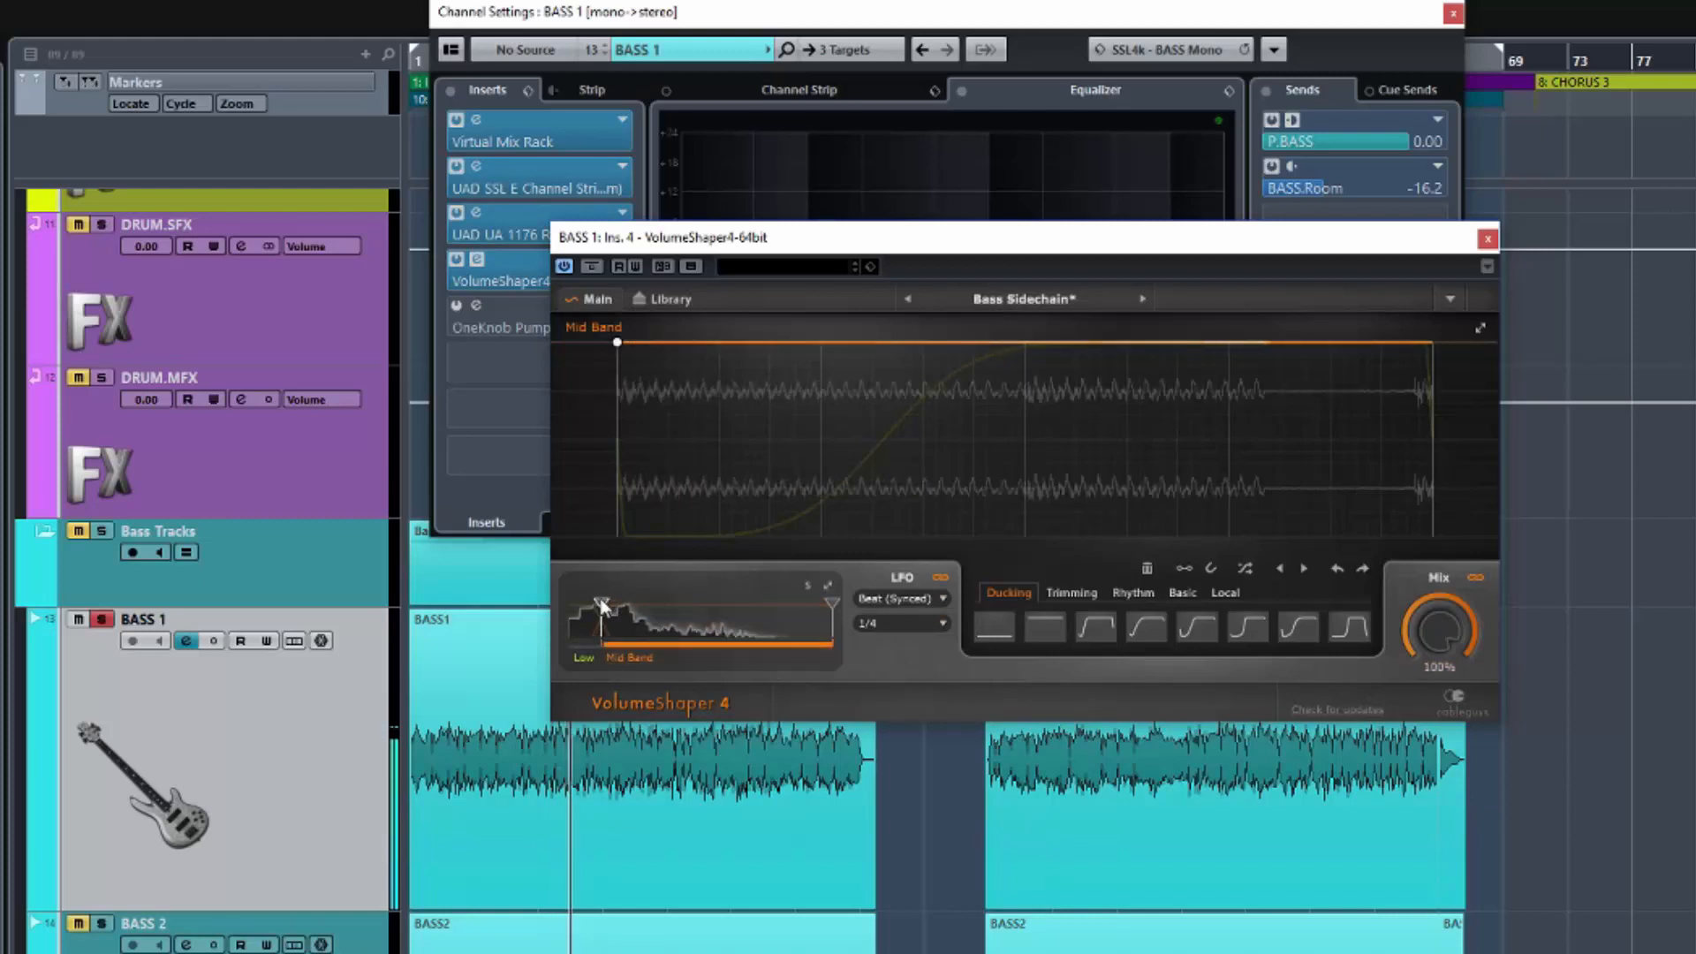
Step: Raise the low band split to about 10.6 kHz and play the bass with the mix at 100%
drag(601, 605, 807, 605)
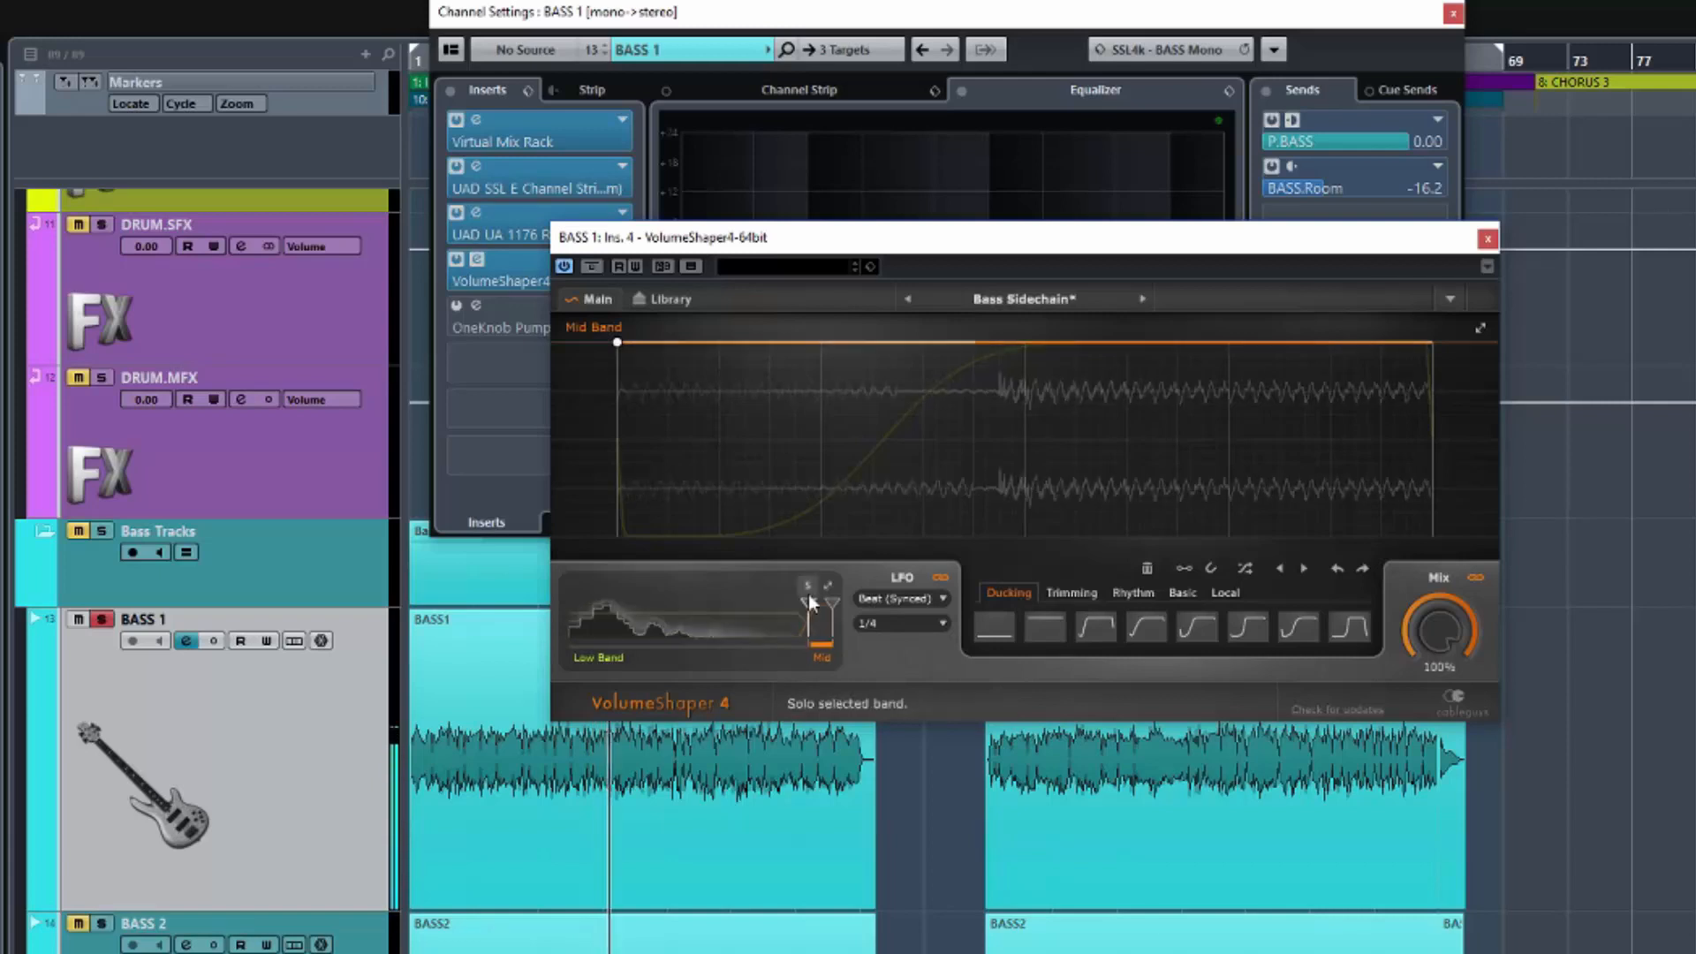
drag(808, 594, 812, 616)
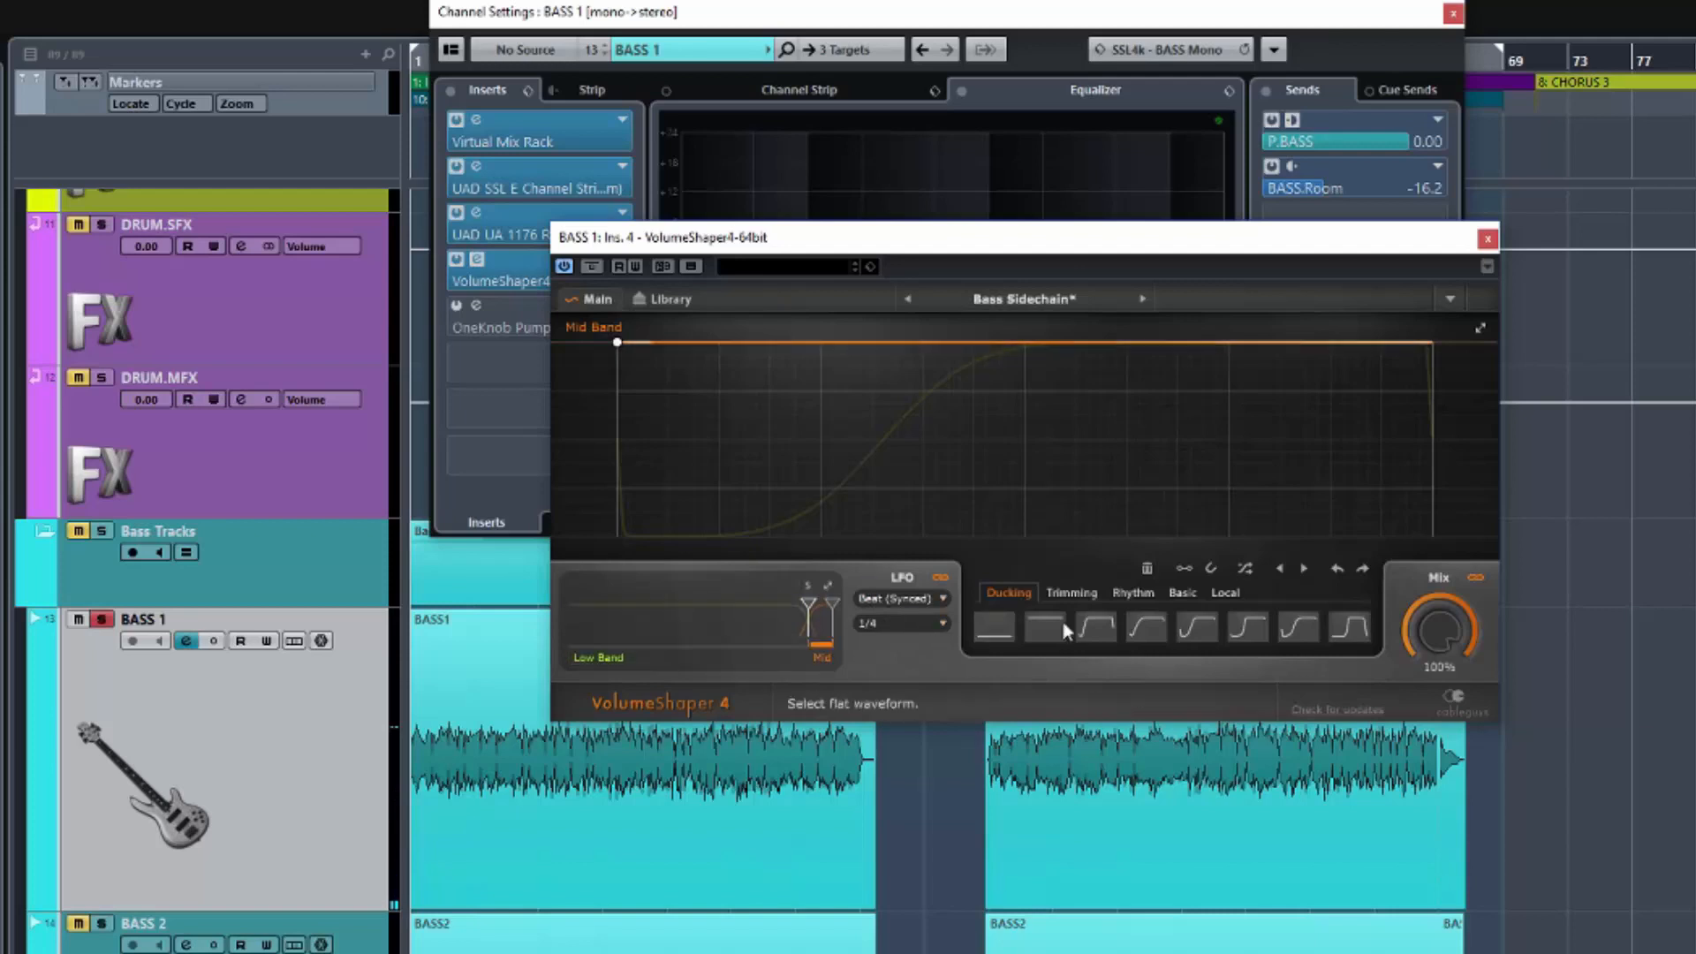
key(space)
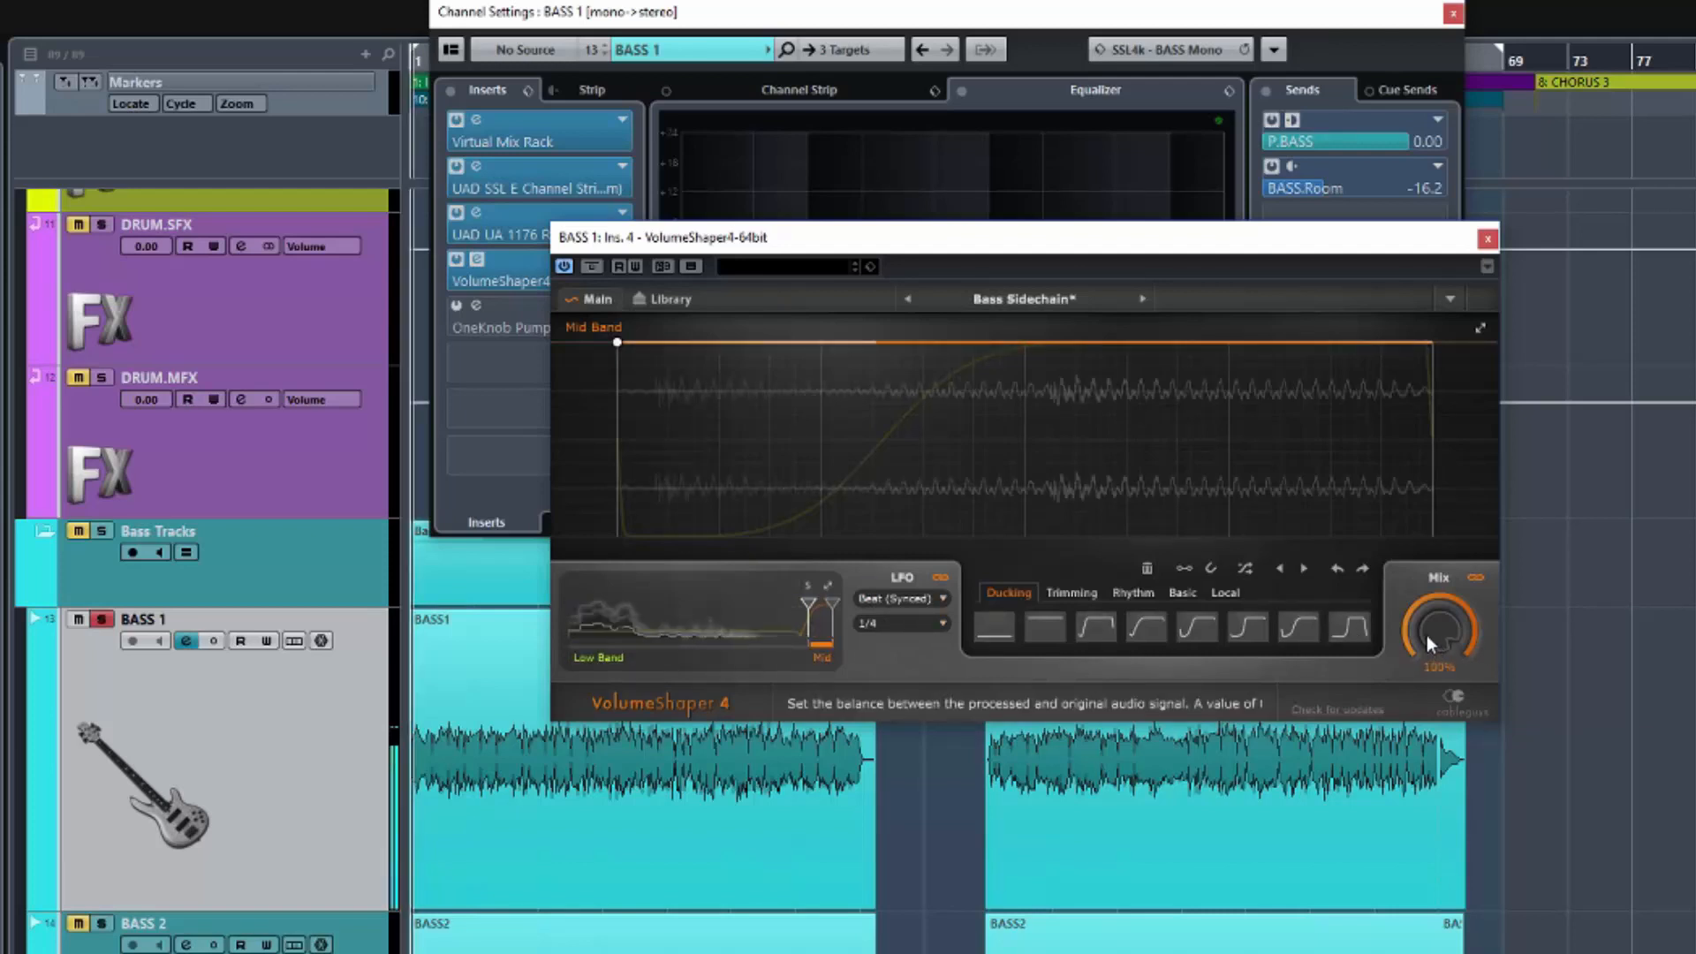
mouse_move(1435, 628)
mouse_down()
mouse_move(1435, 733)
mouse_move(1435, 626)
mouse_up()
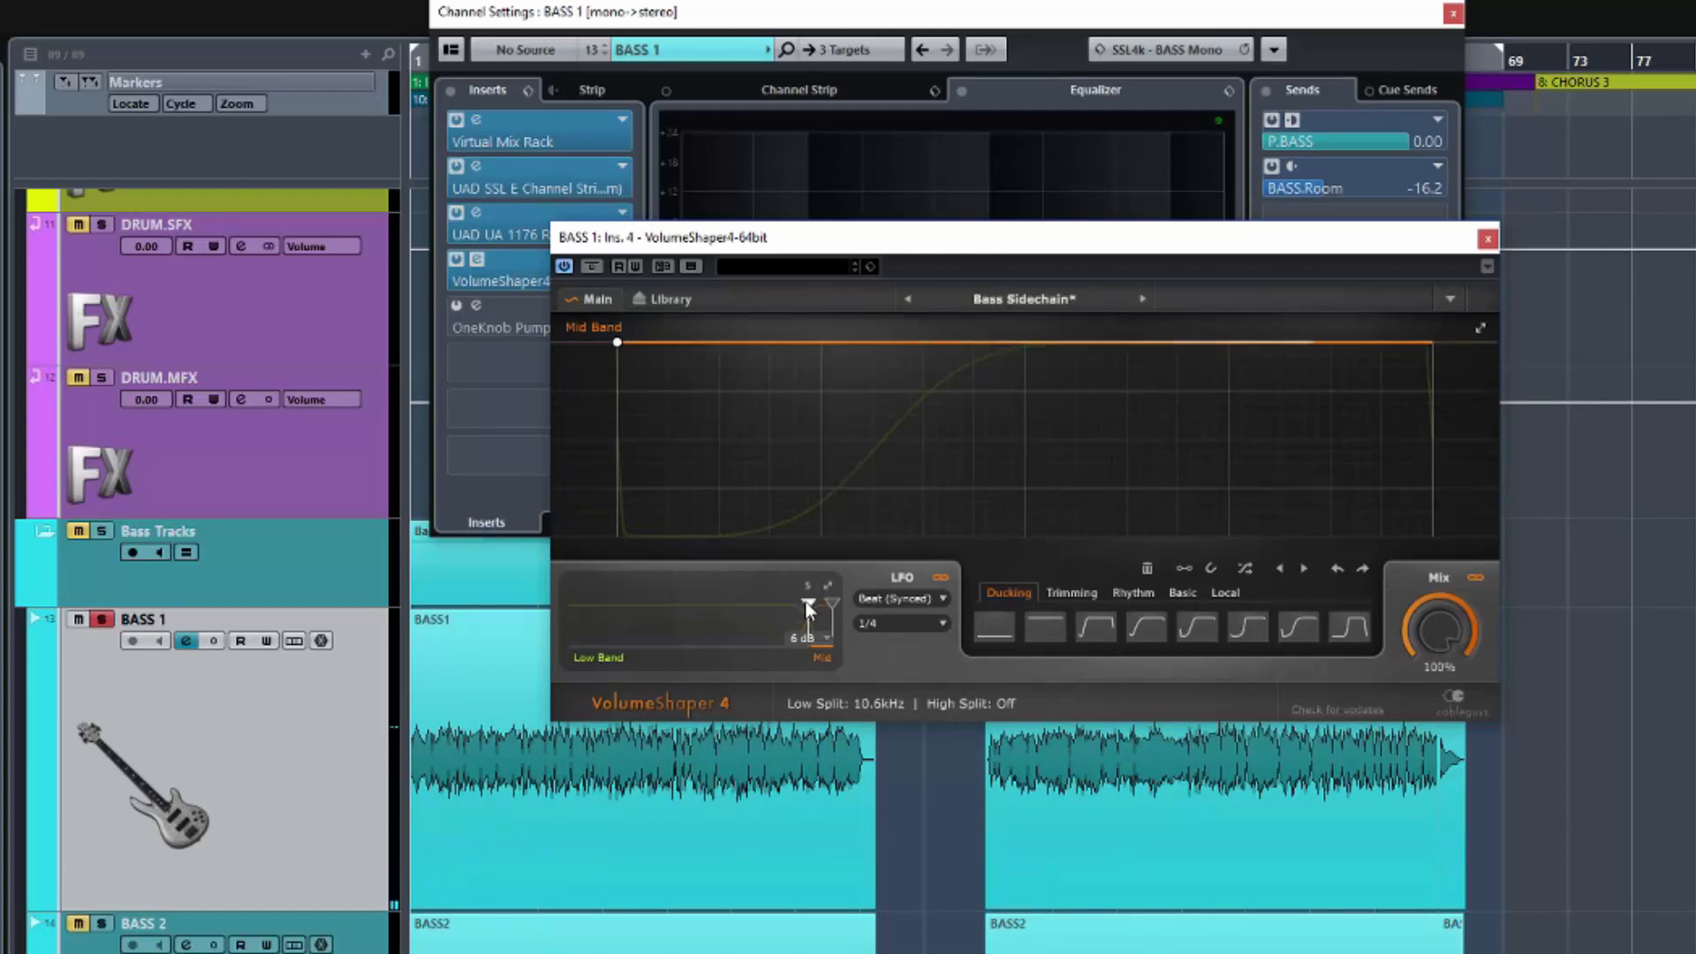
Step: Try the low band split near the bottom of the spectrum during playback, and raise it again after stopping
drag(807, 608, 621, 606)
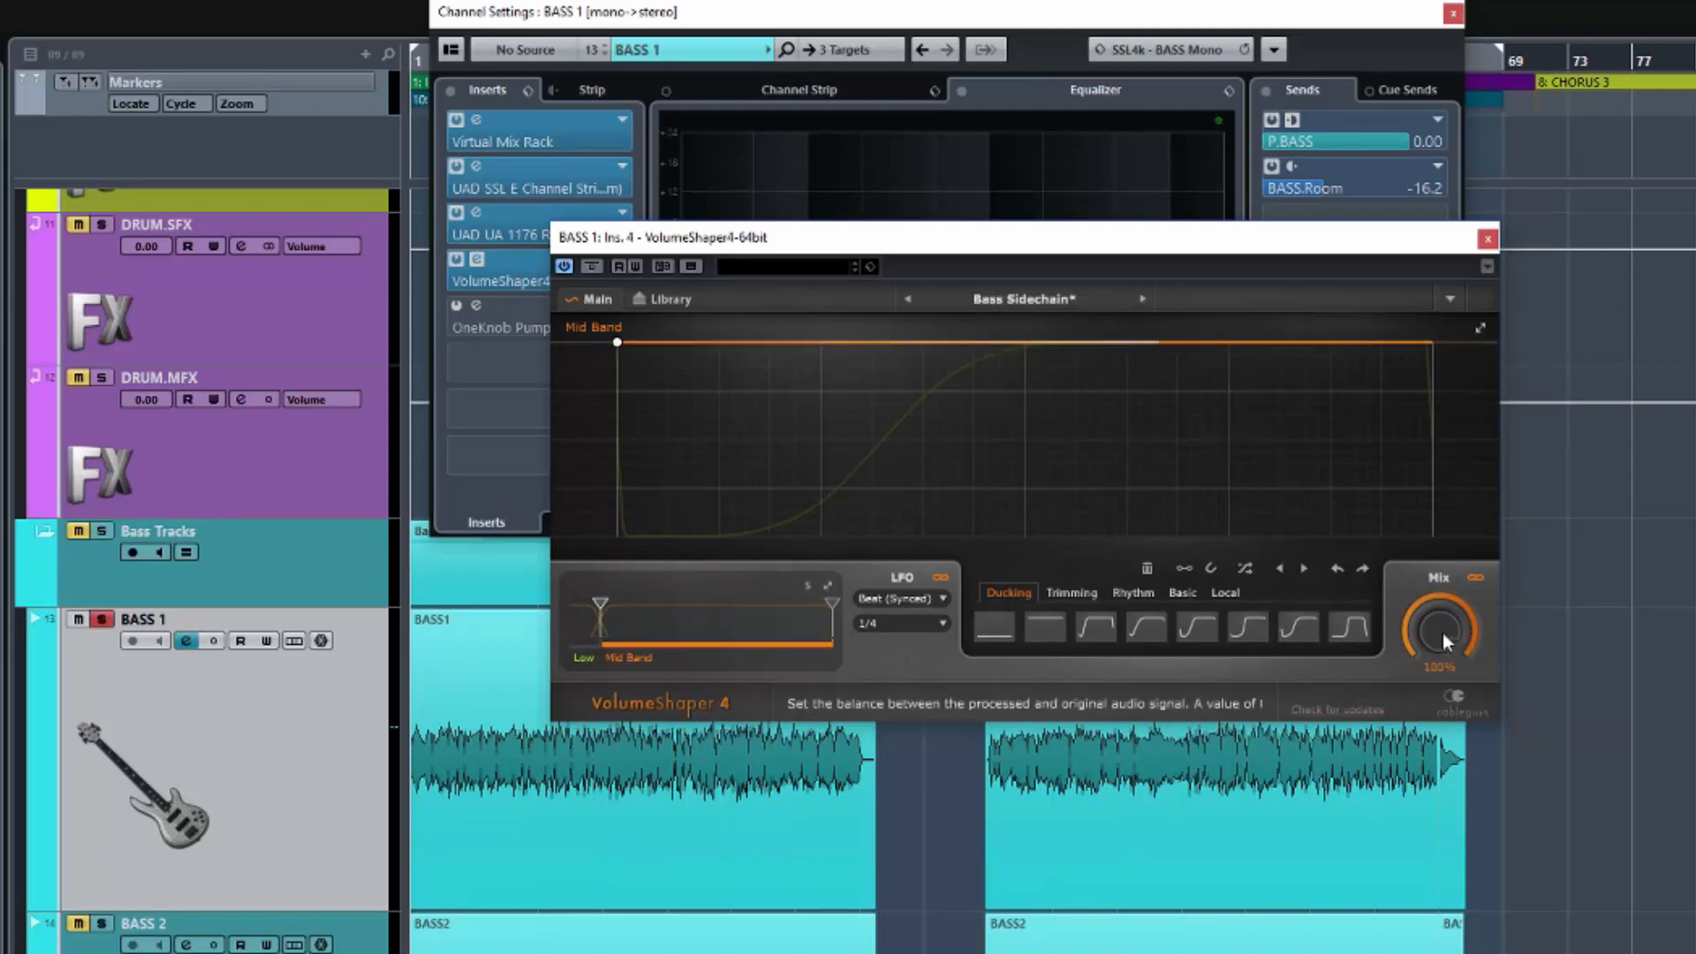
key(space)
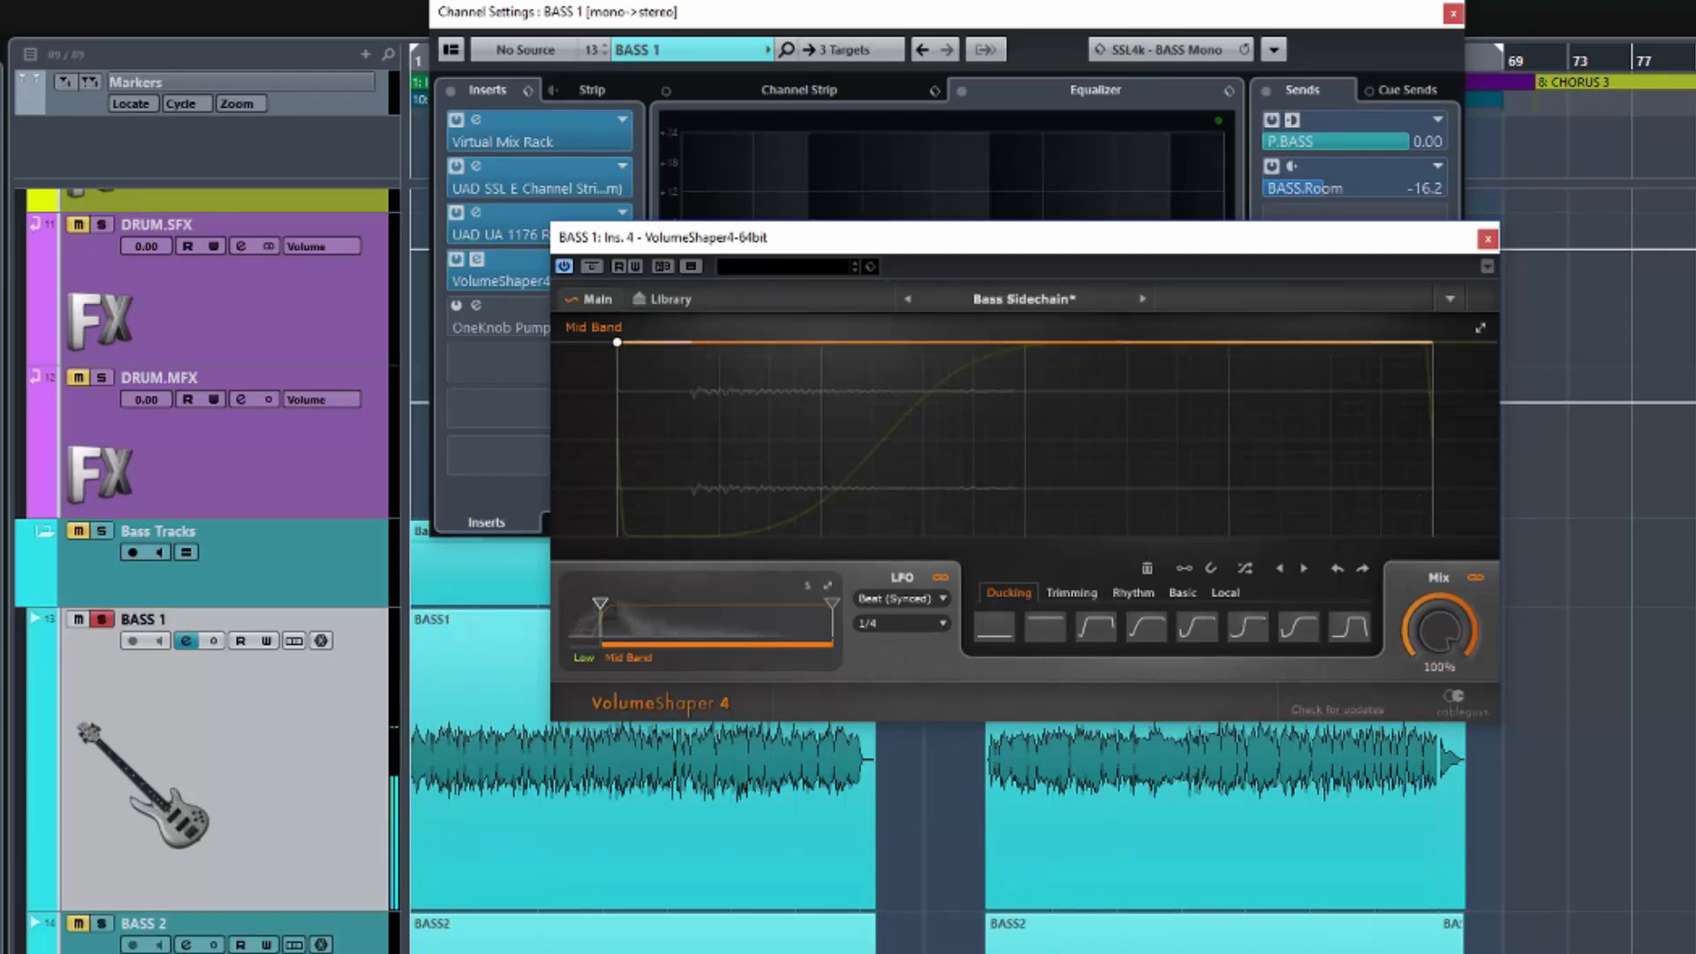
click(364, 1)
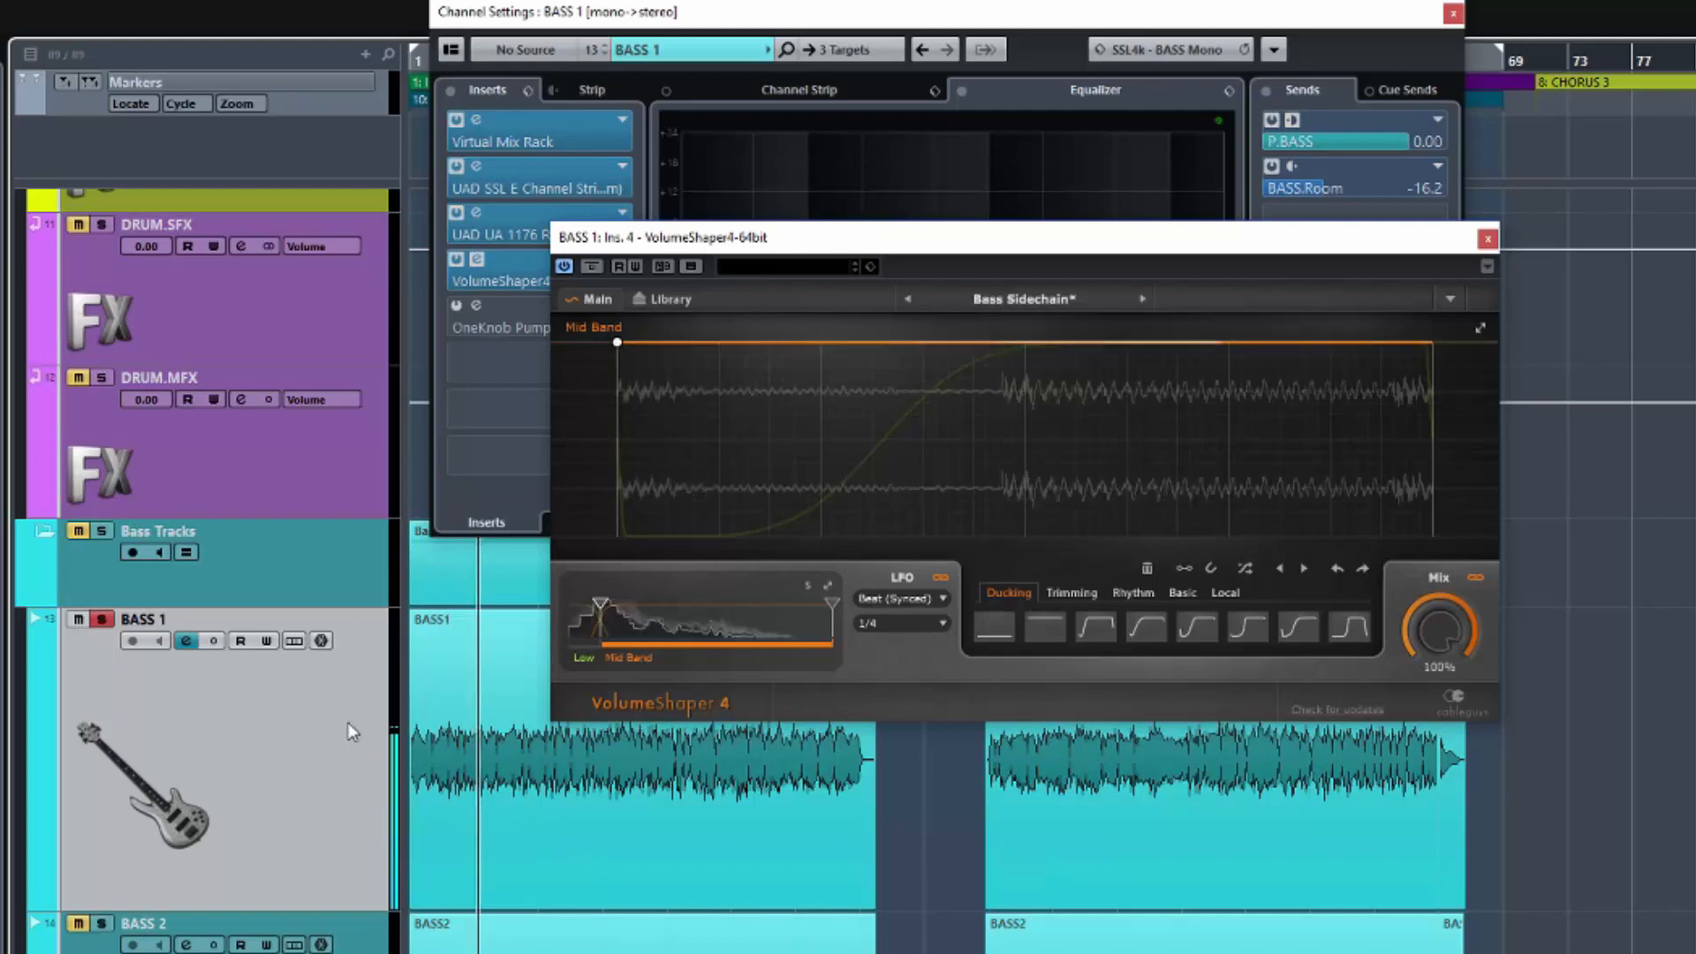
key(space)
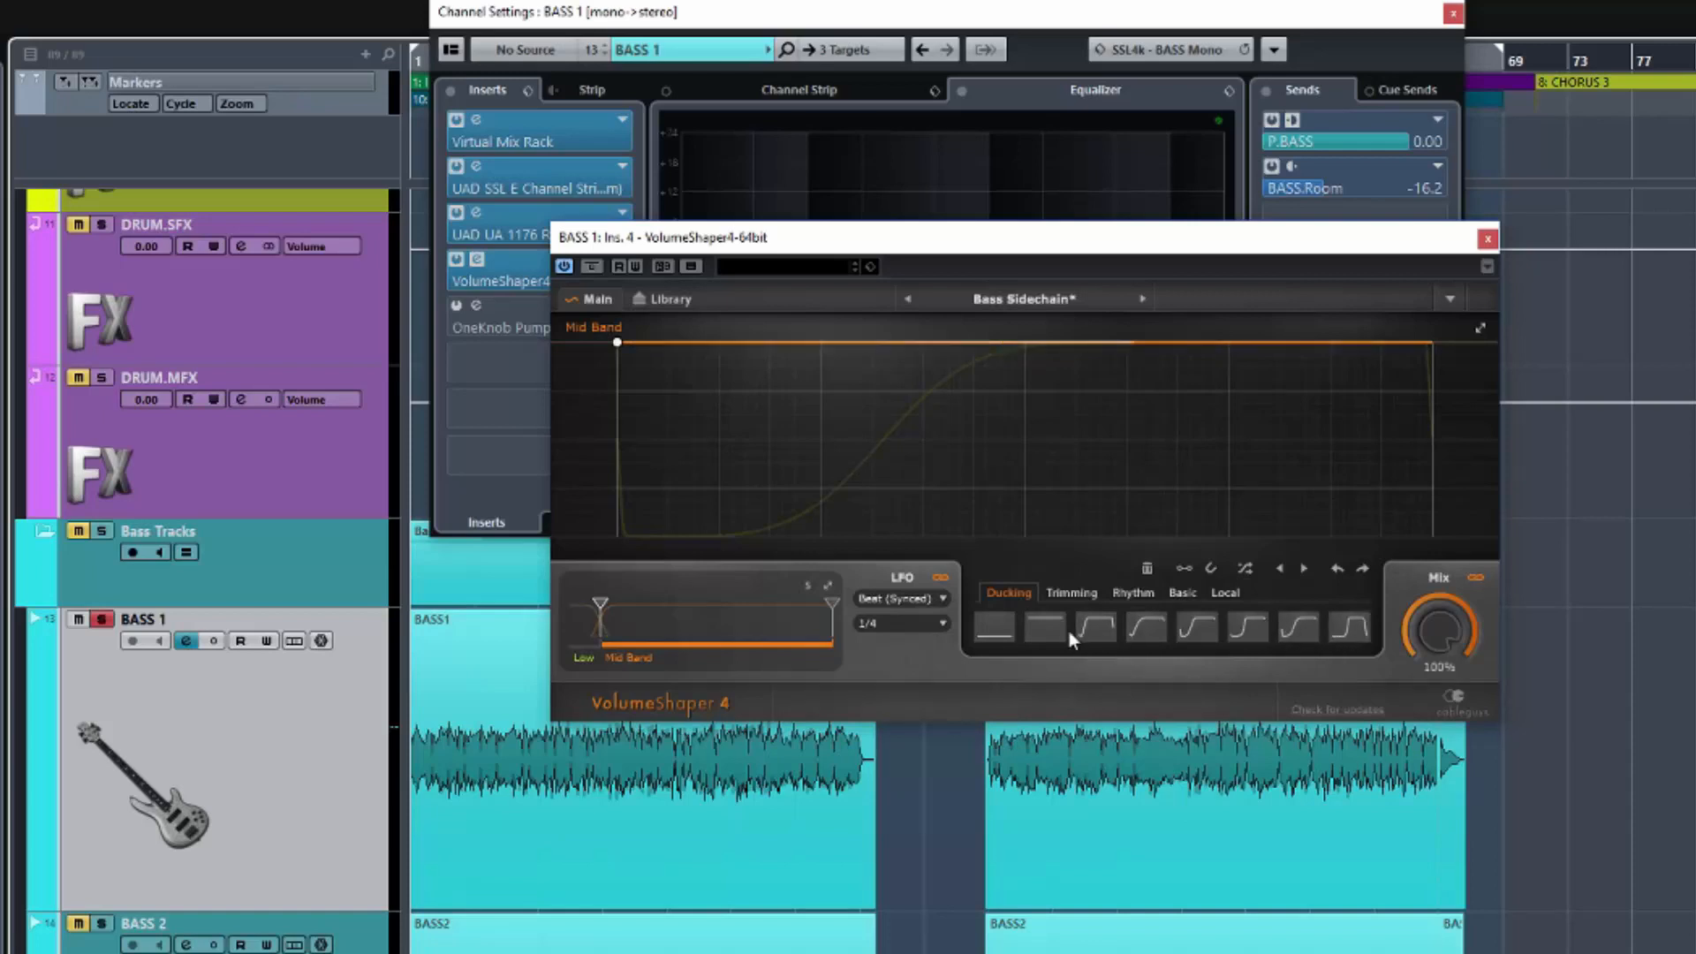
drag(601, 603, 762, 605)
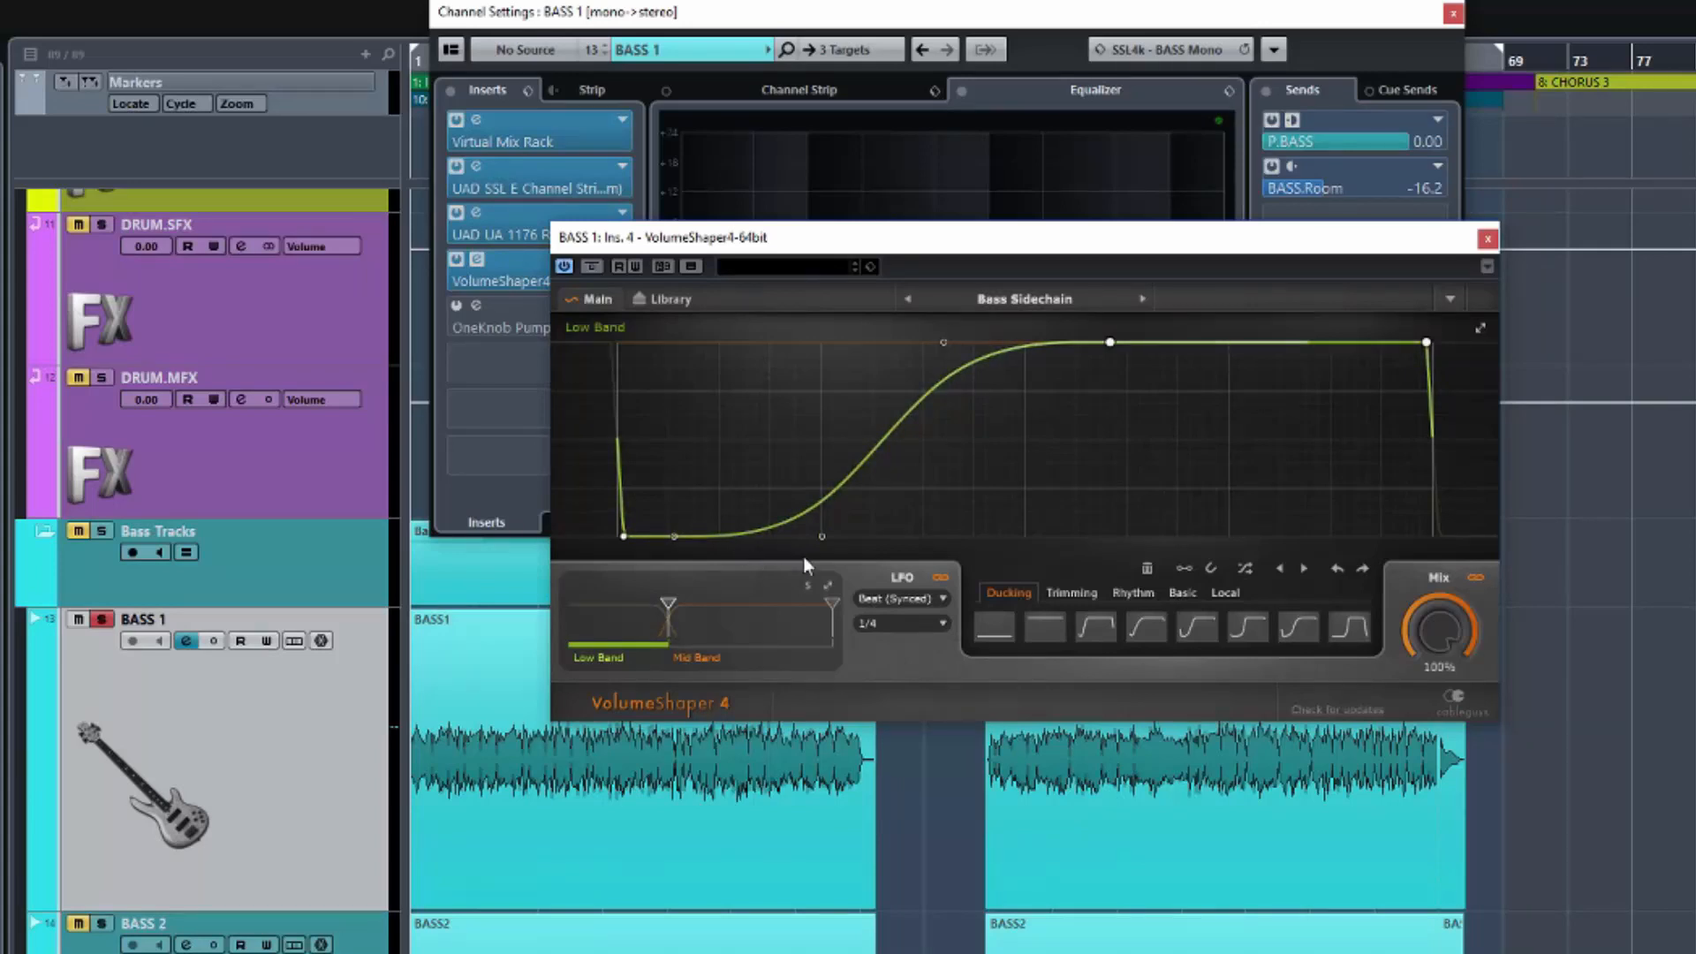
Step: Steepen the rise of the Low Band curve and raise the low split to about 3.59 kHz during playback
drag(822, 537, 925, 537)
key(space)
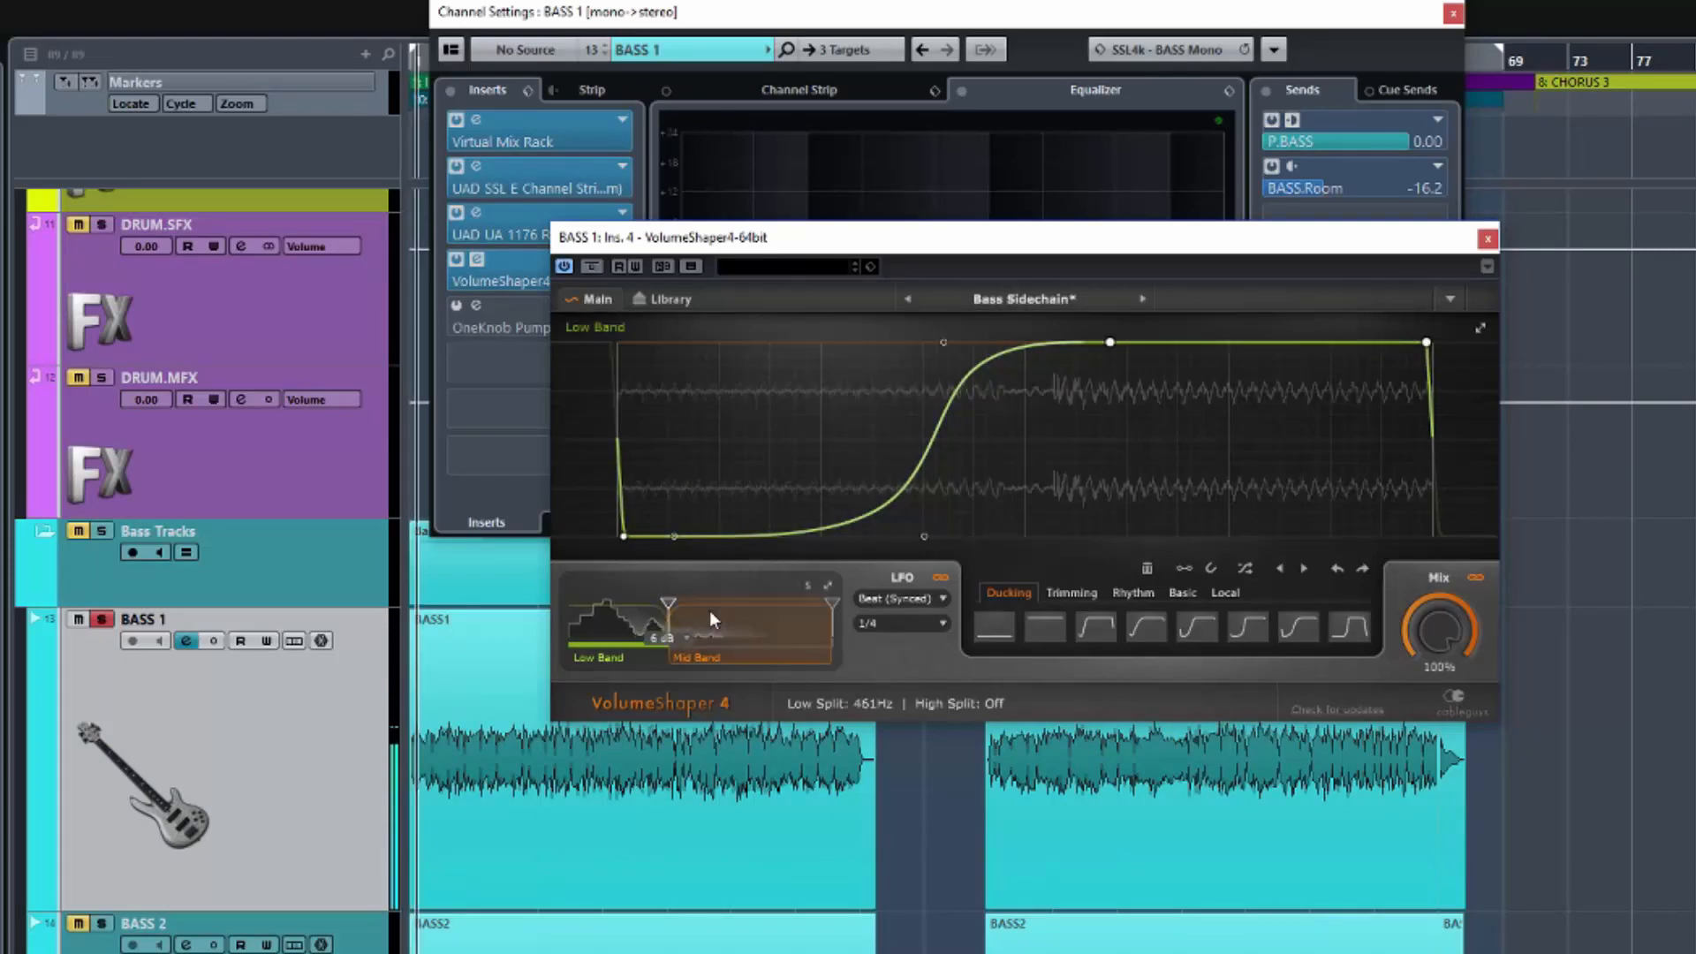
drag(669, 604, 760, 603)
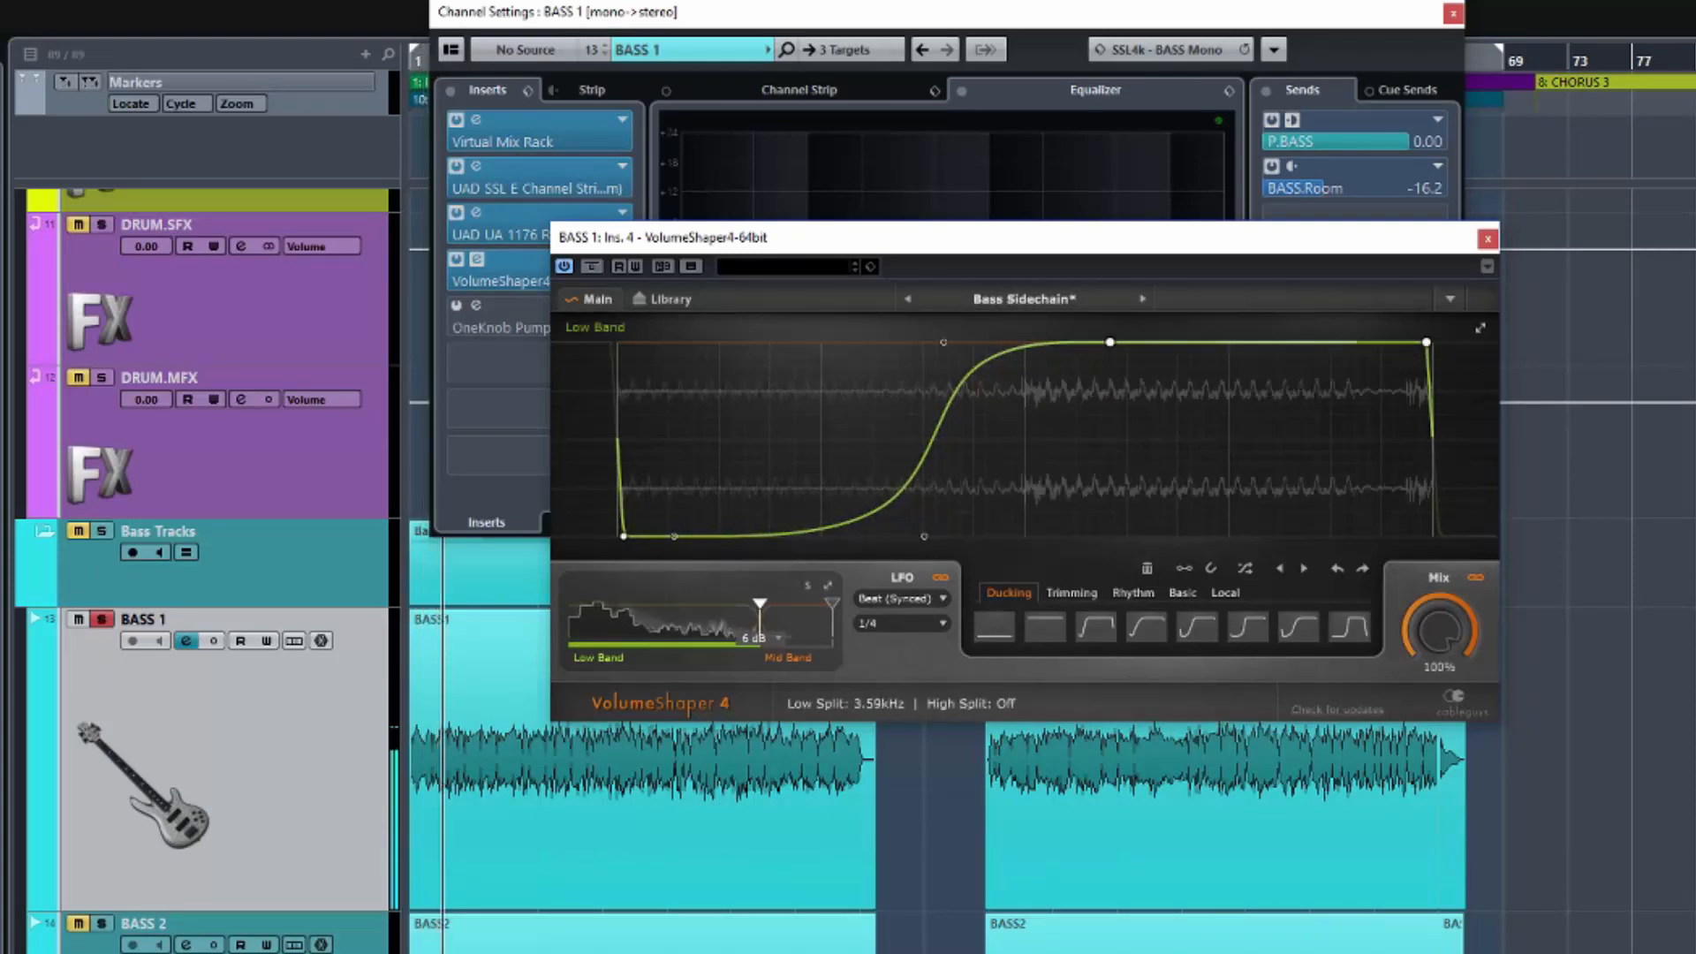
Step: Reduce the ducking depth by raising the Low Band curve's start point and its two lower handles to about half height
drag(623, 537, 677, 487)
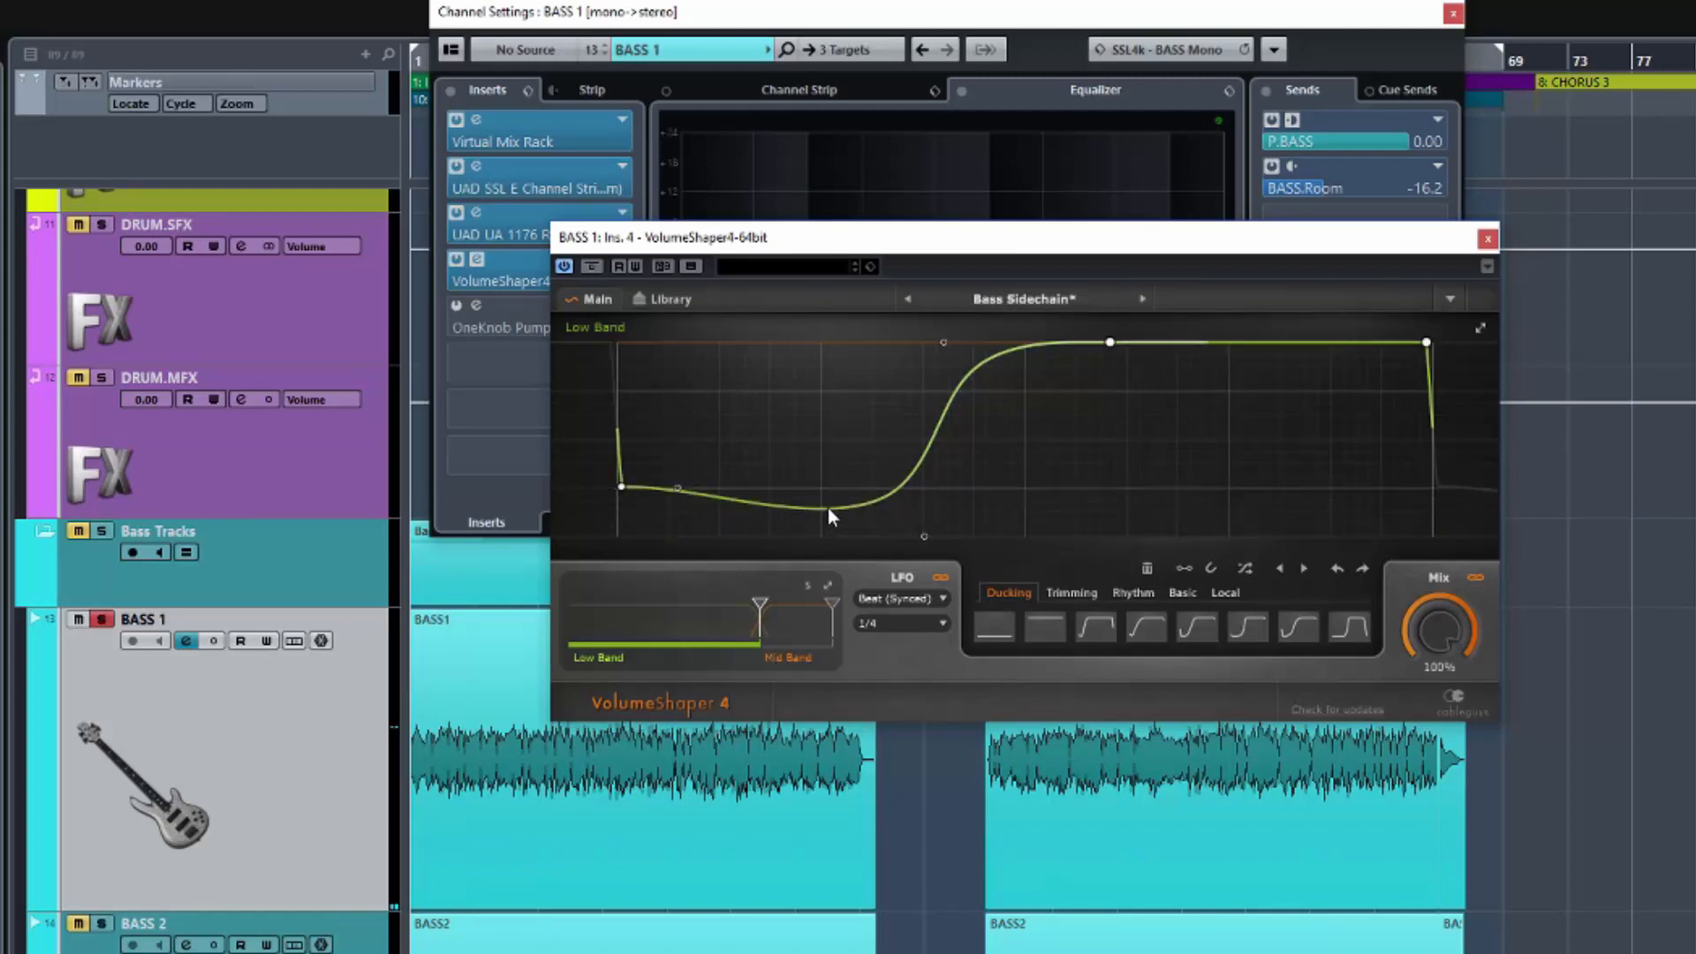
drag(922, 535, 924, 488)
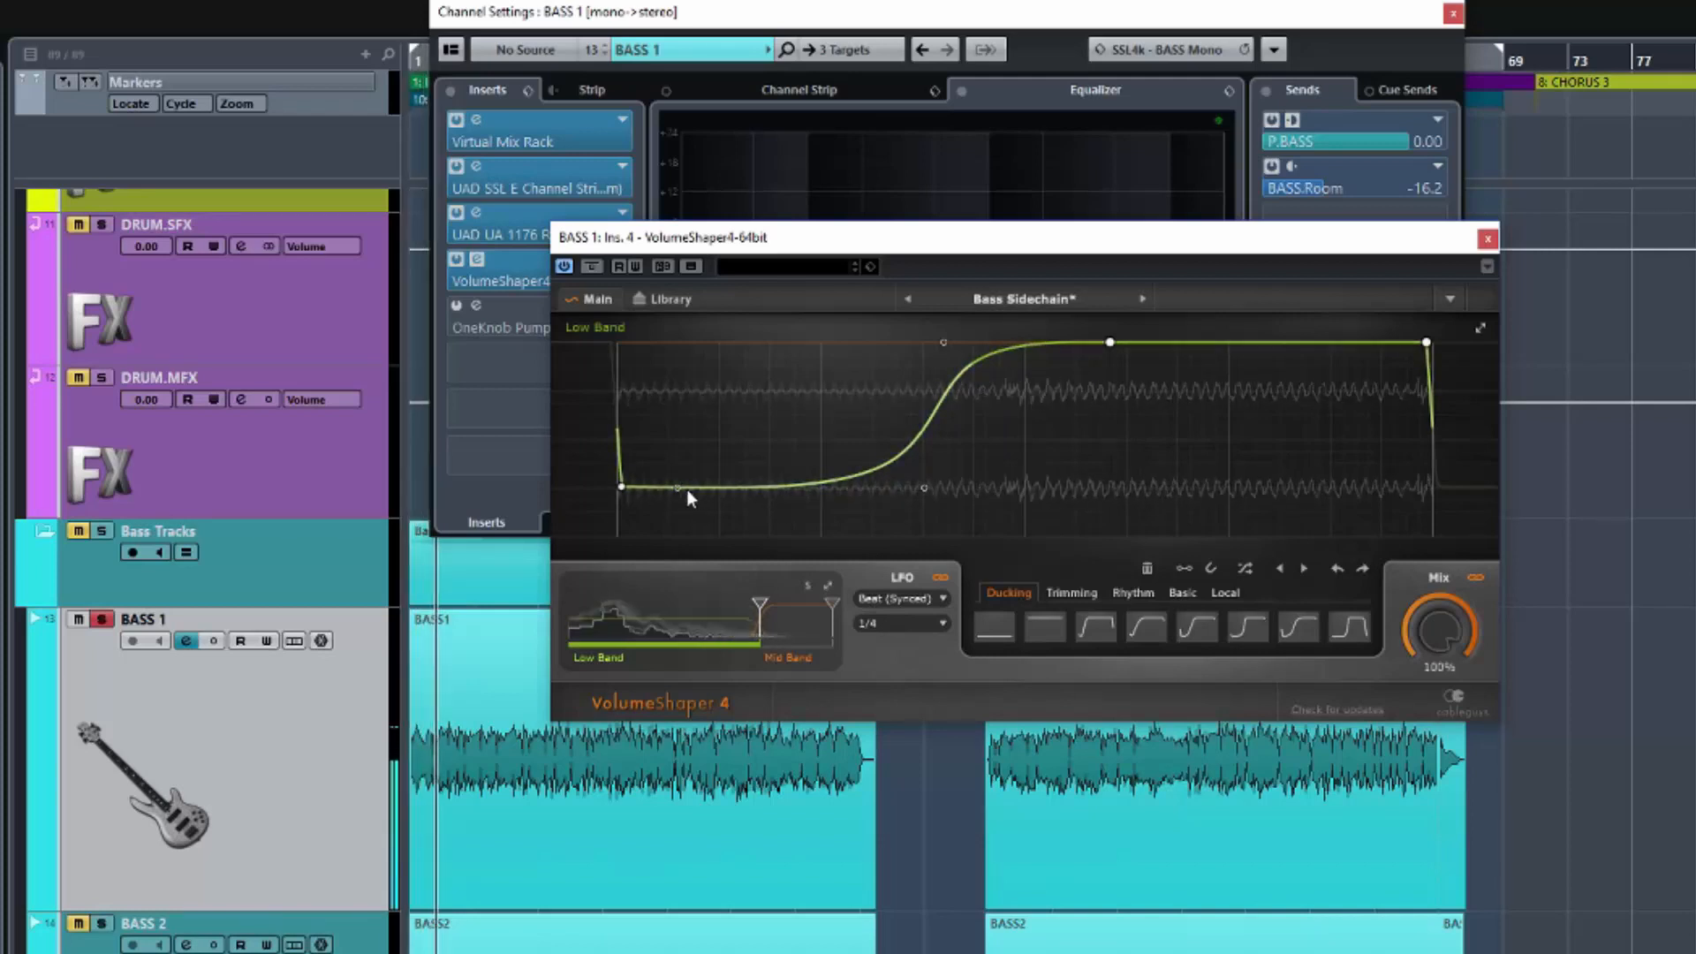
drag(620, 487, 618, 436)
drag(679, 488, 679, 434)
drag(924, 488, 920, 436)
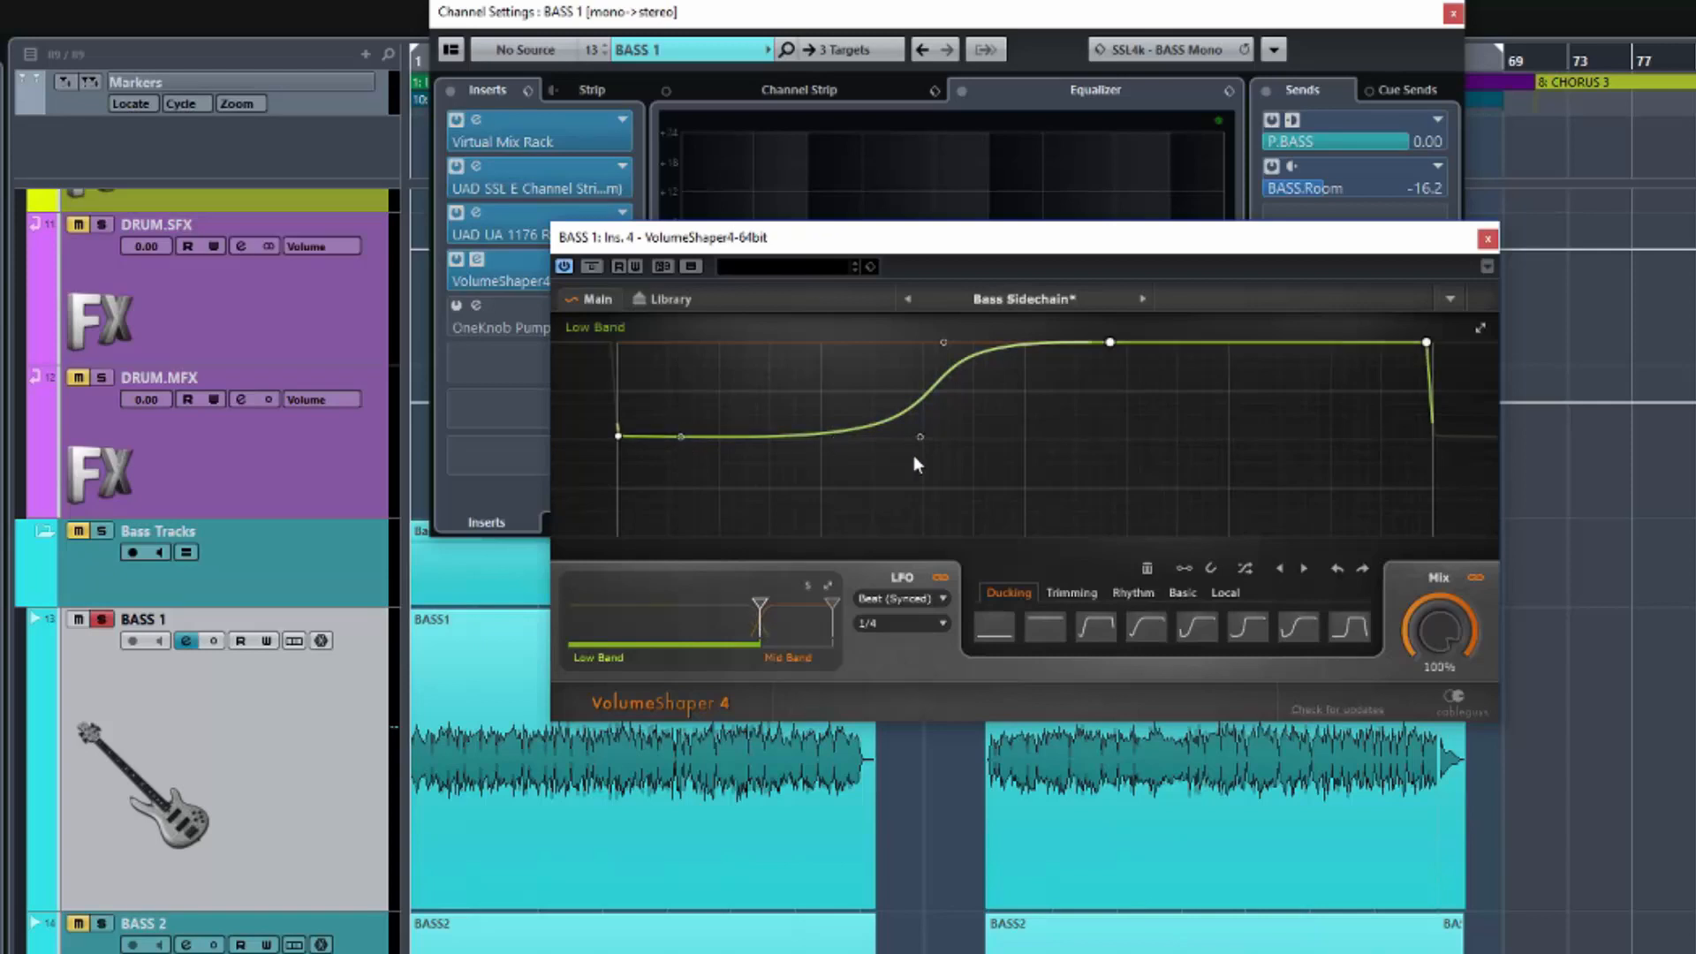
drag(920, 438, 943, 444)
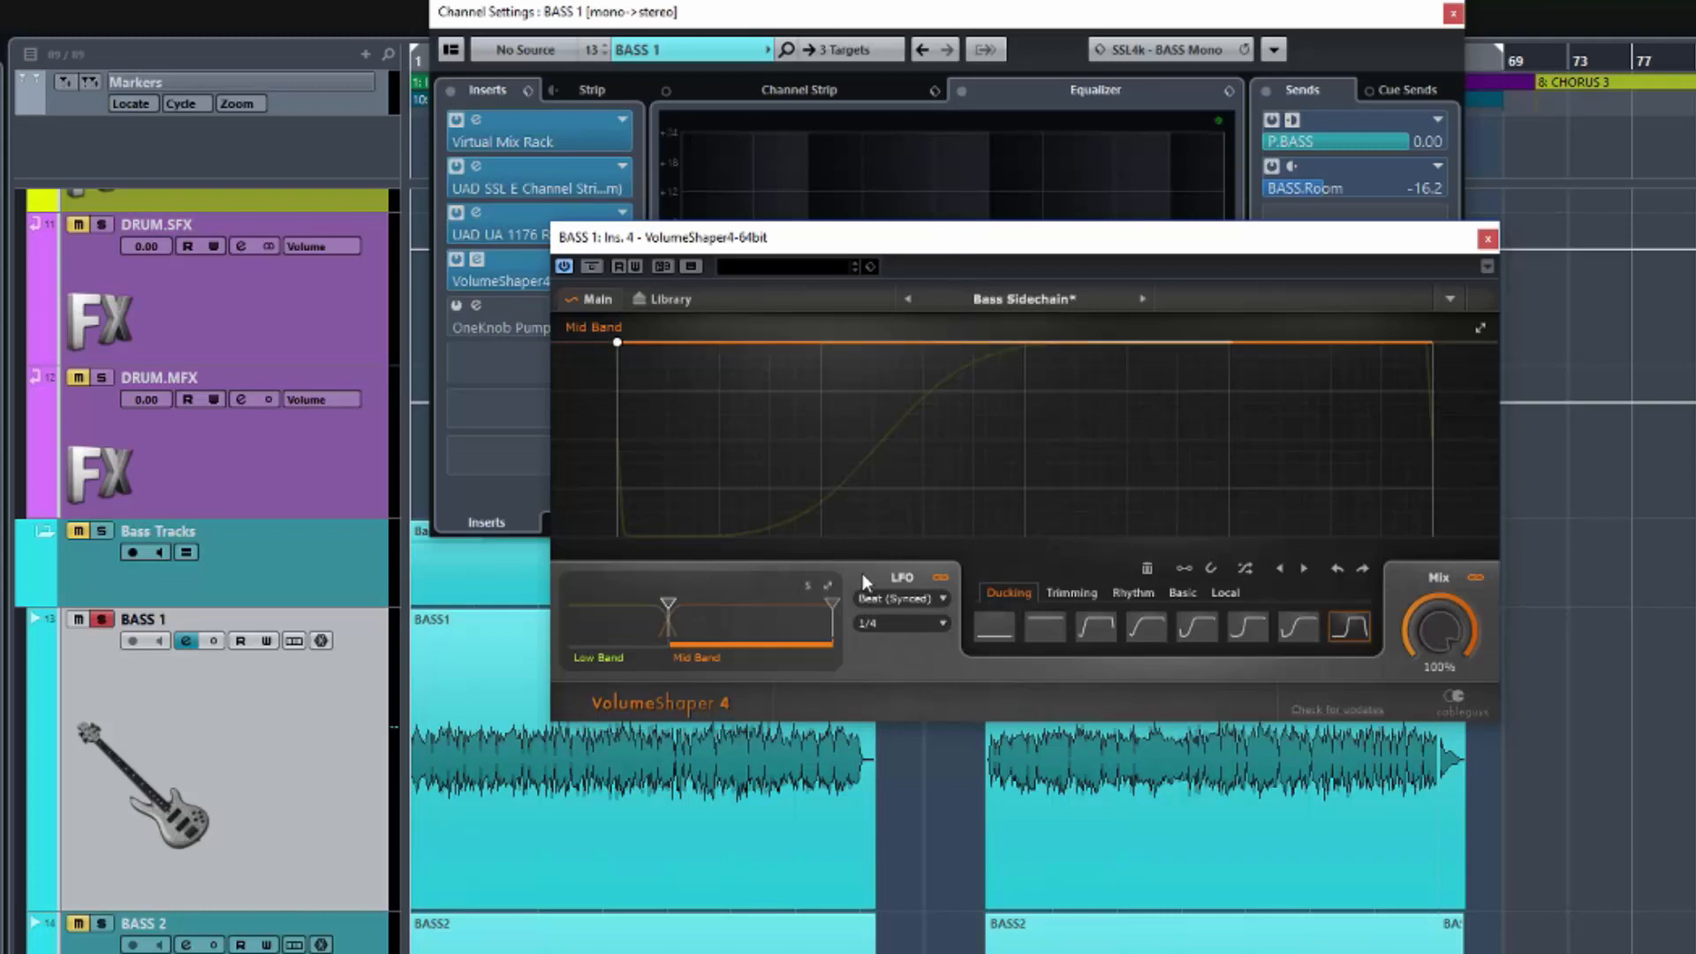
Step: Check the enlarged band split view and audition the Low Band and Mid Band in solo
click(829, 583)
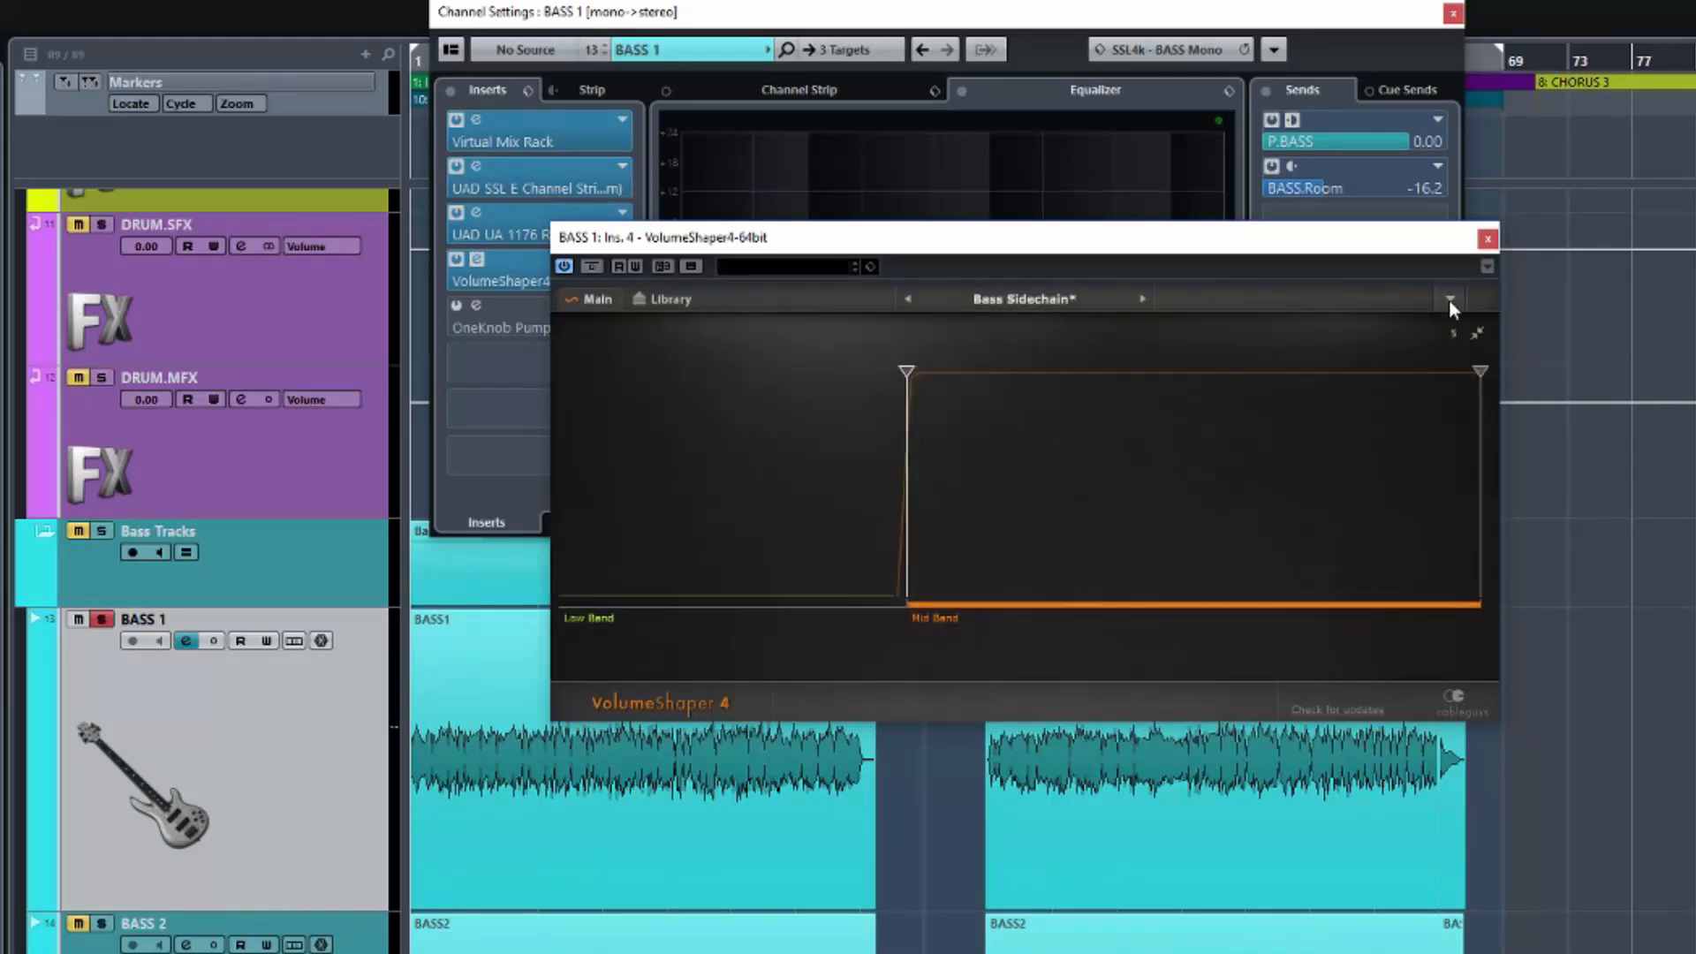
click(1479, 331)
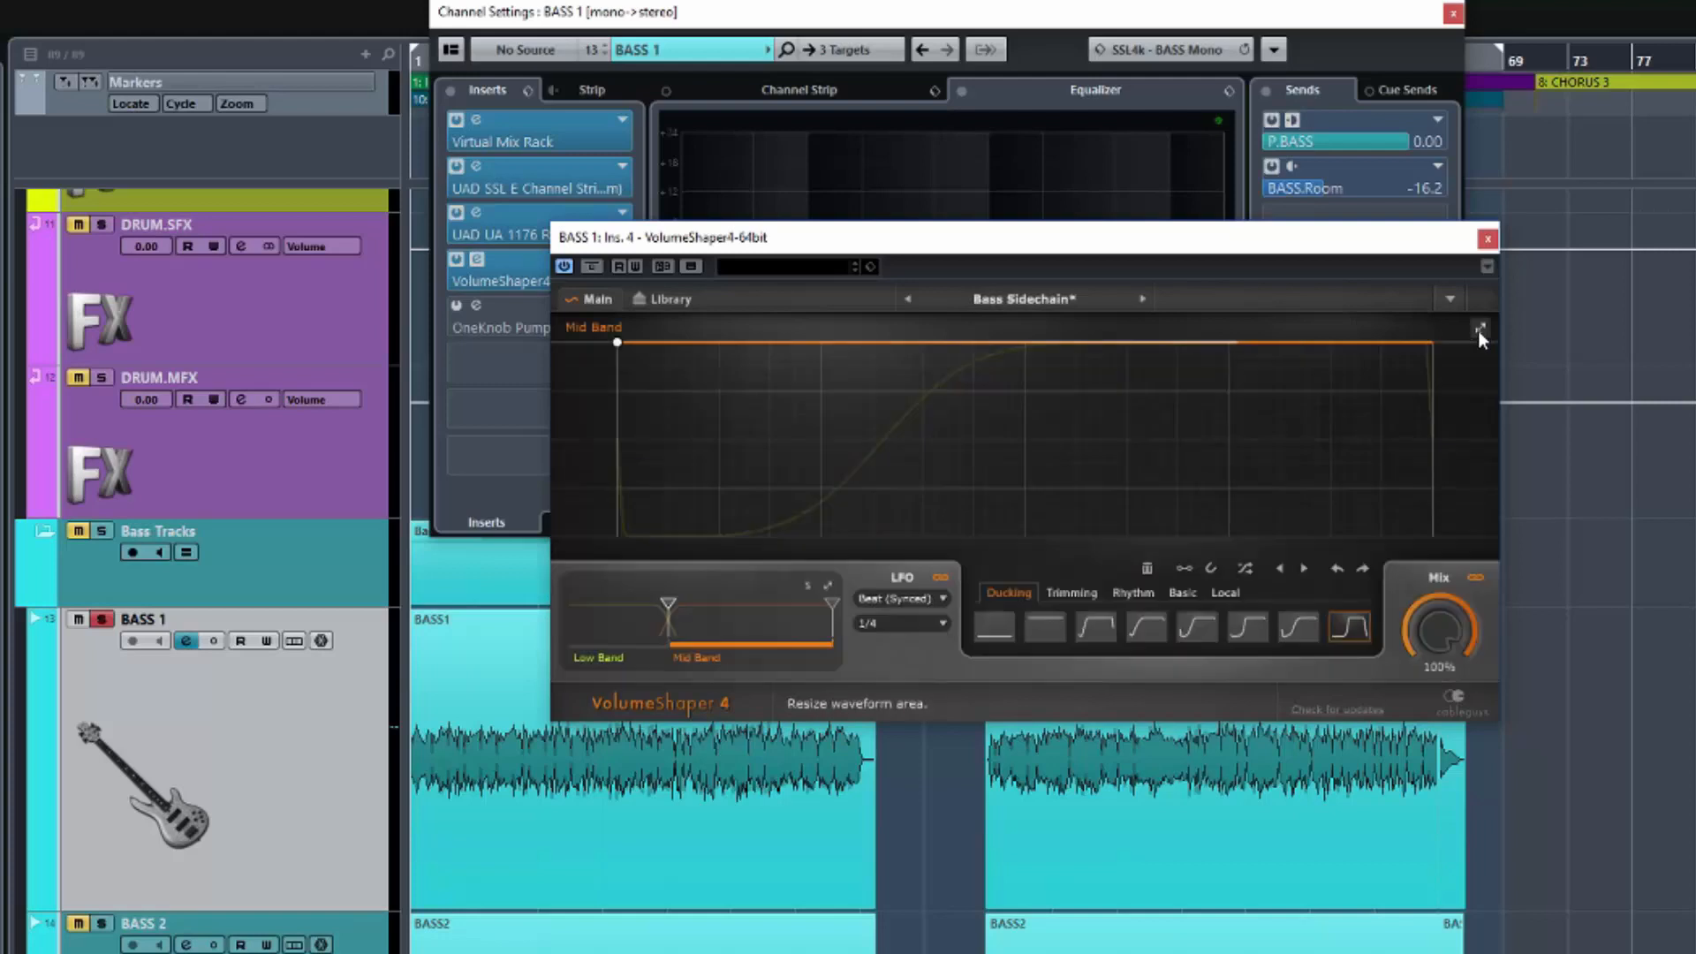
click(807, 586)
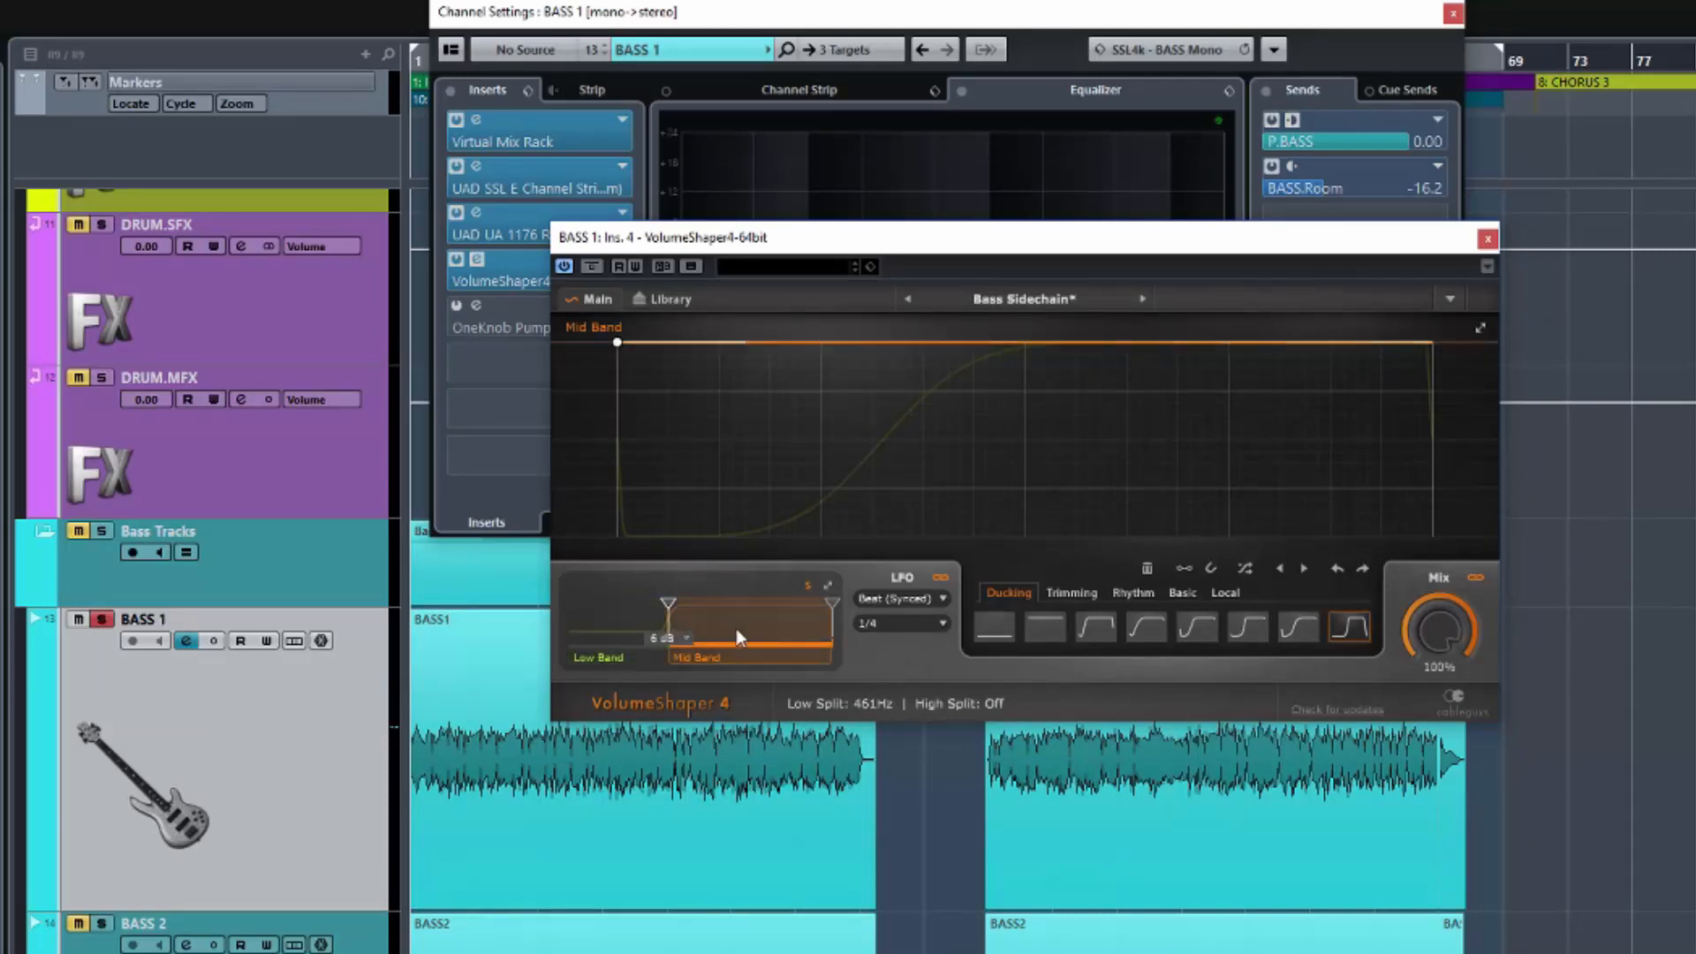
click(616, 634)
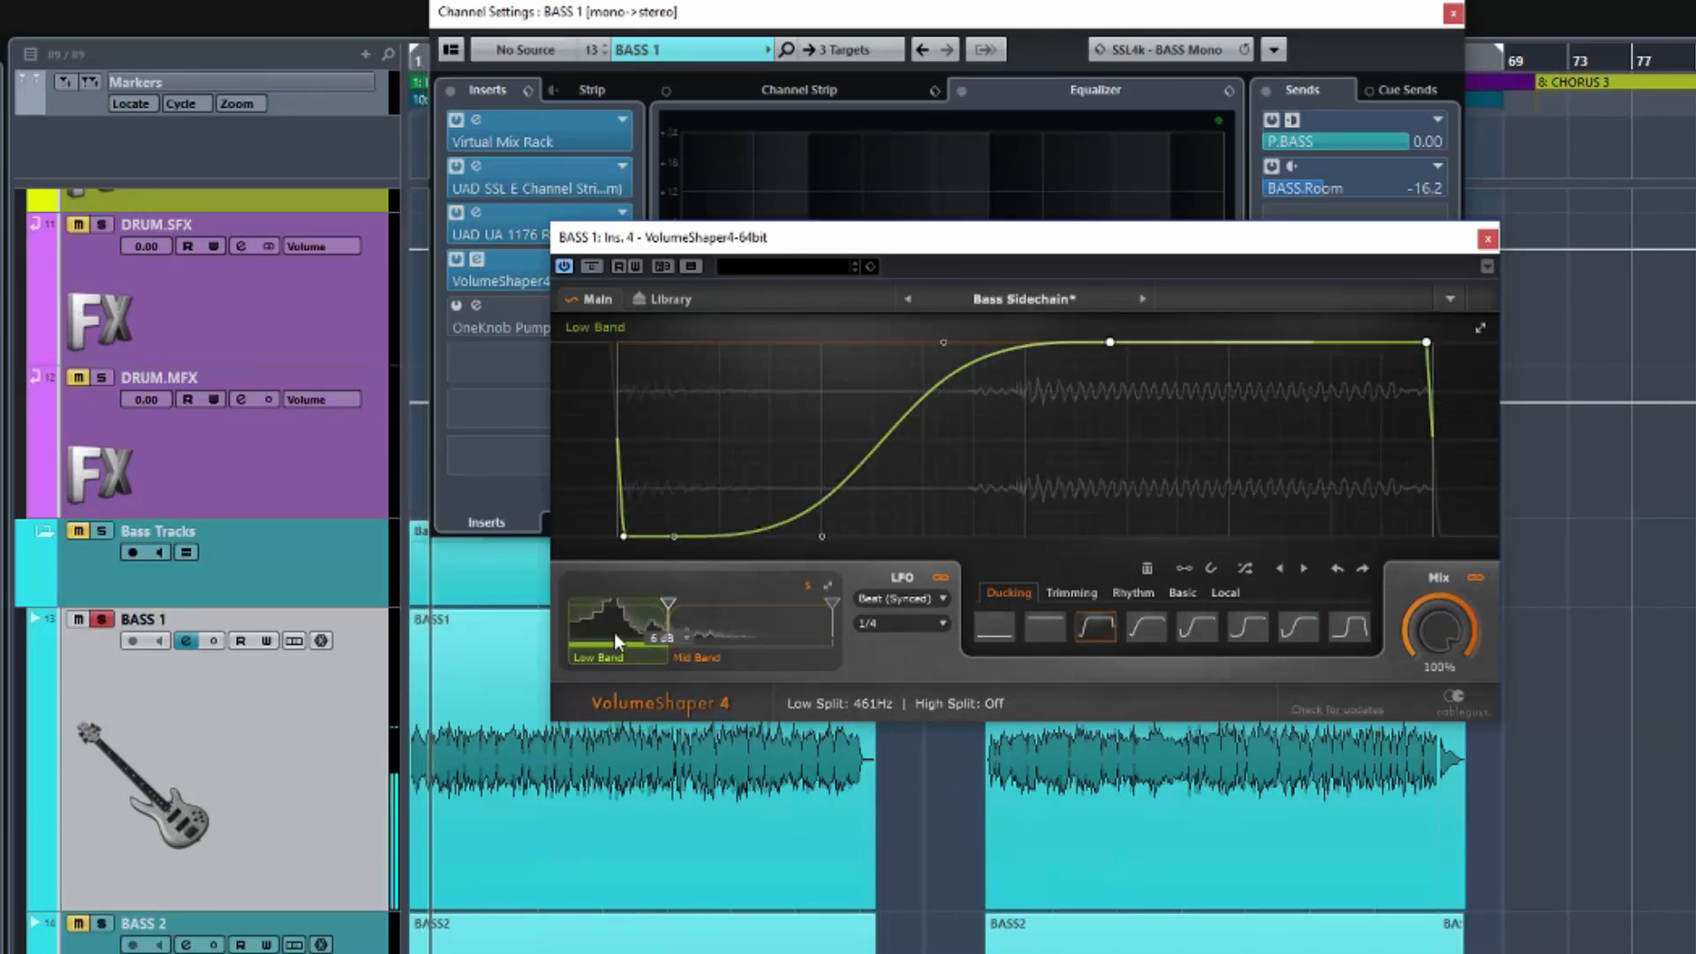
click(718, 632)
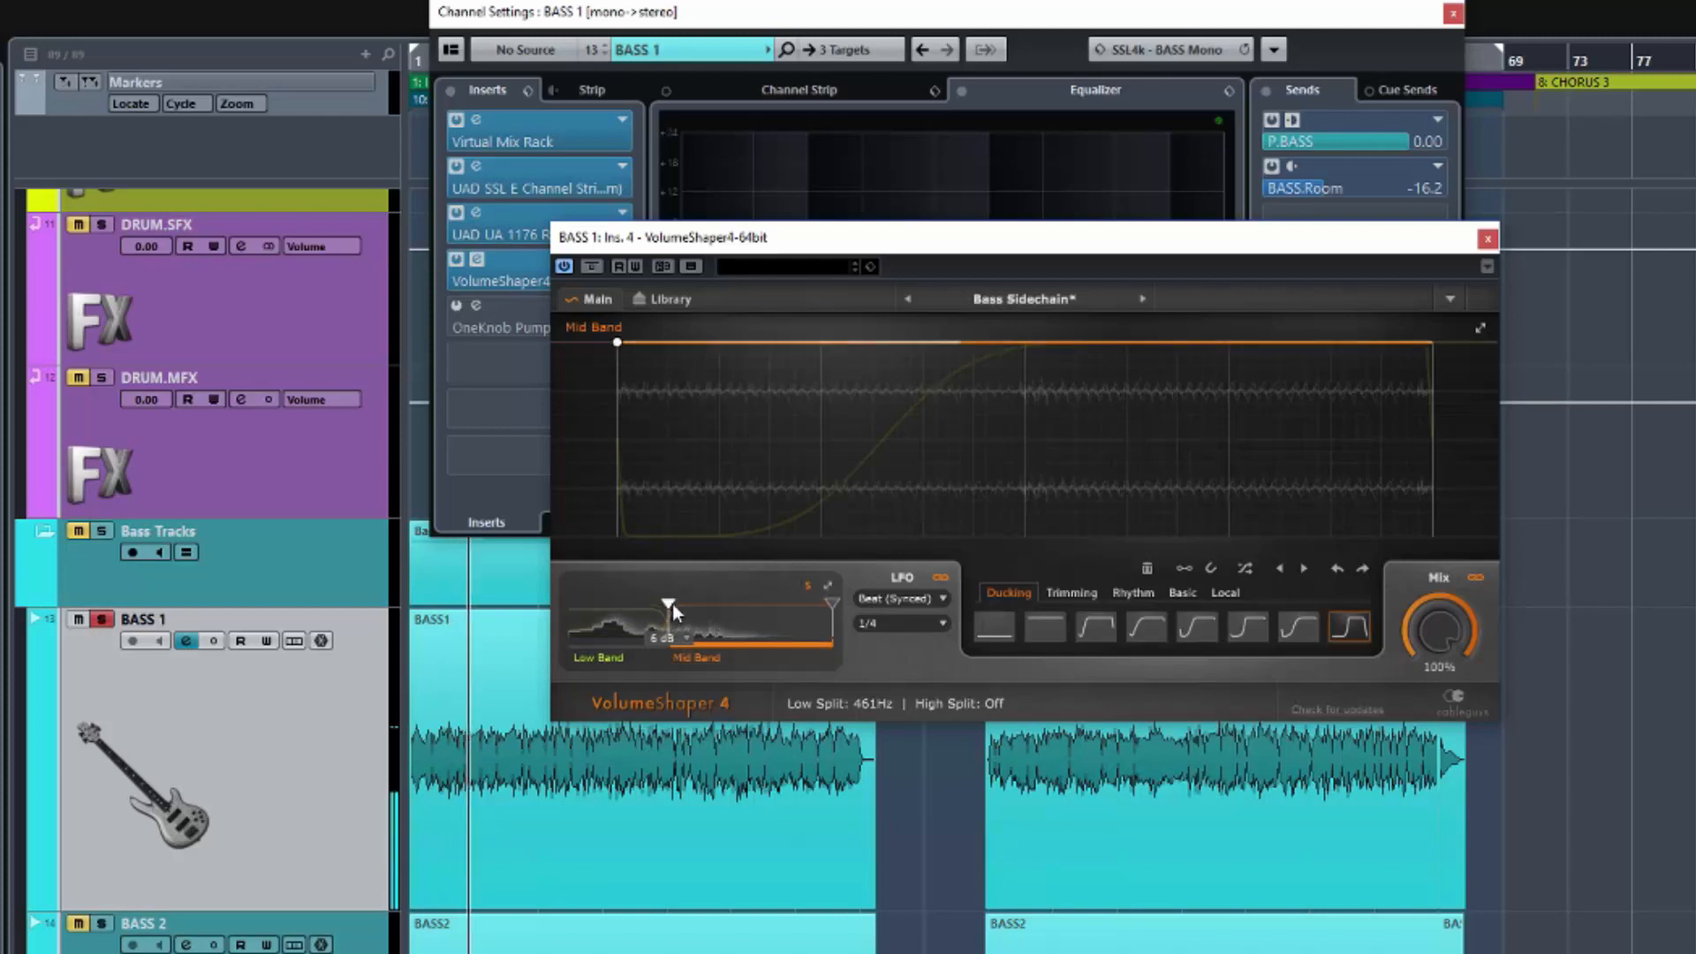
Step: Lower the low band split and steepen the Low Band curve by aligning its lower handle beneath the upper one, keeping the mix at 100%
drag(672, 603, 618, 604)
click(598, 613)
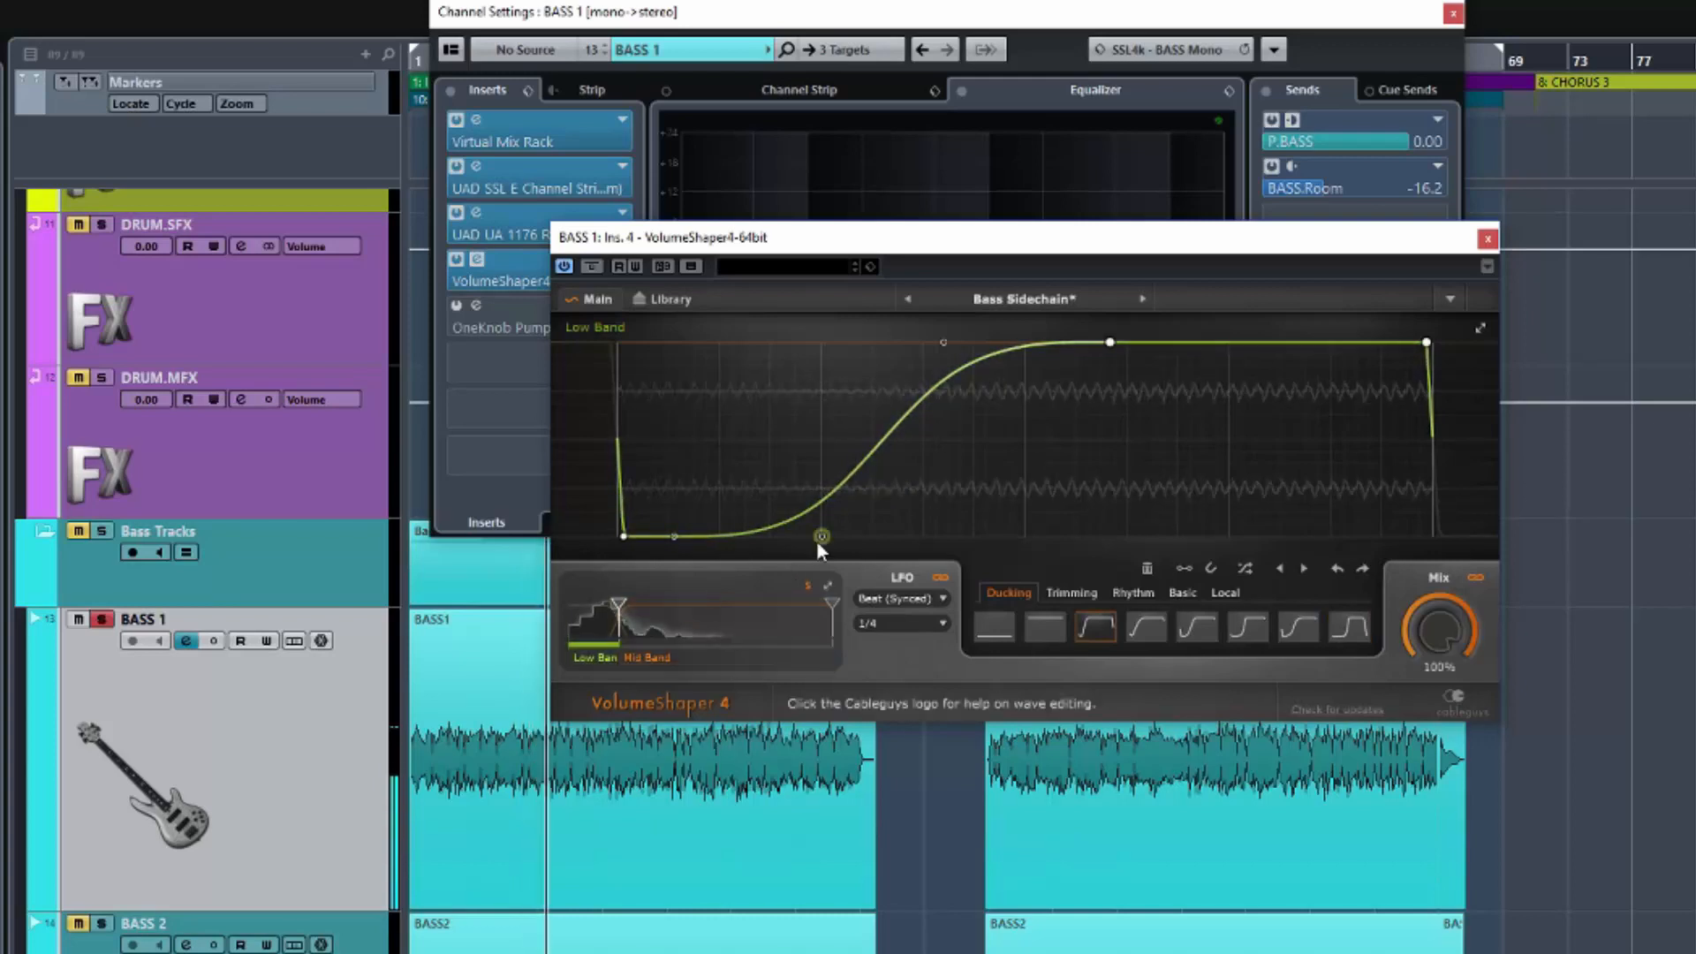
drag(822, 536, 943, 537)
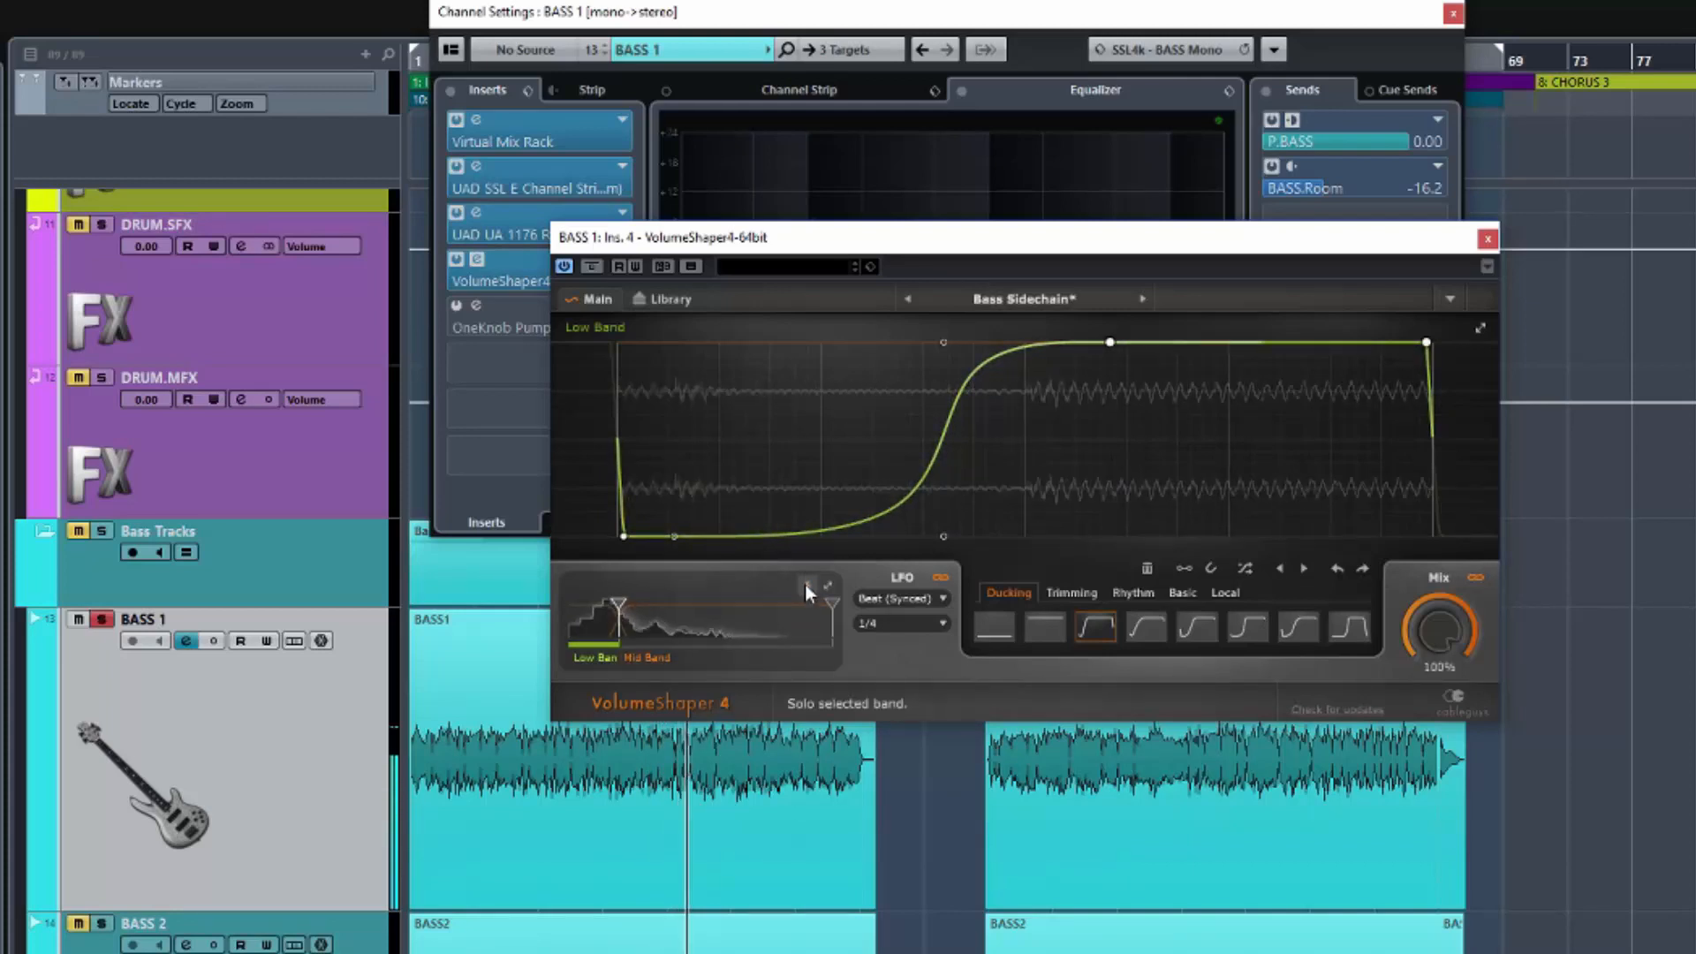
mouse_move(1447, 635)
mouse_down()
mouse_move(1447, 674)
mouse_move(1456, 634)
mouse_up()
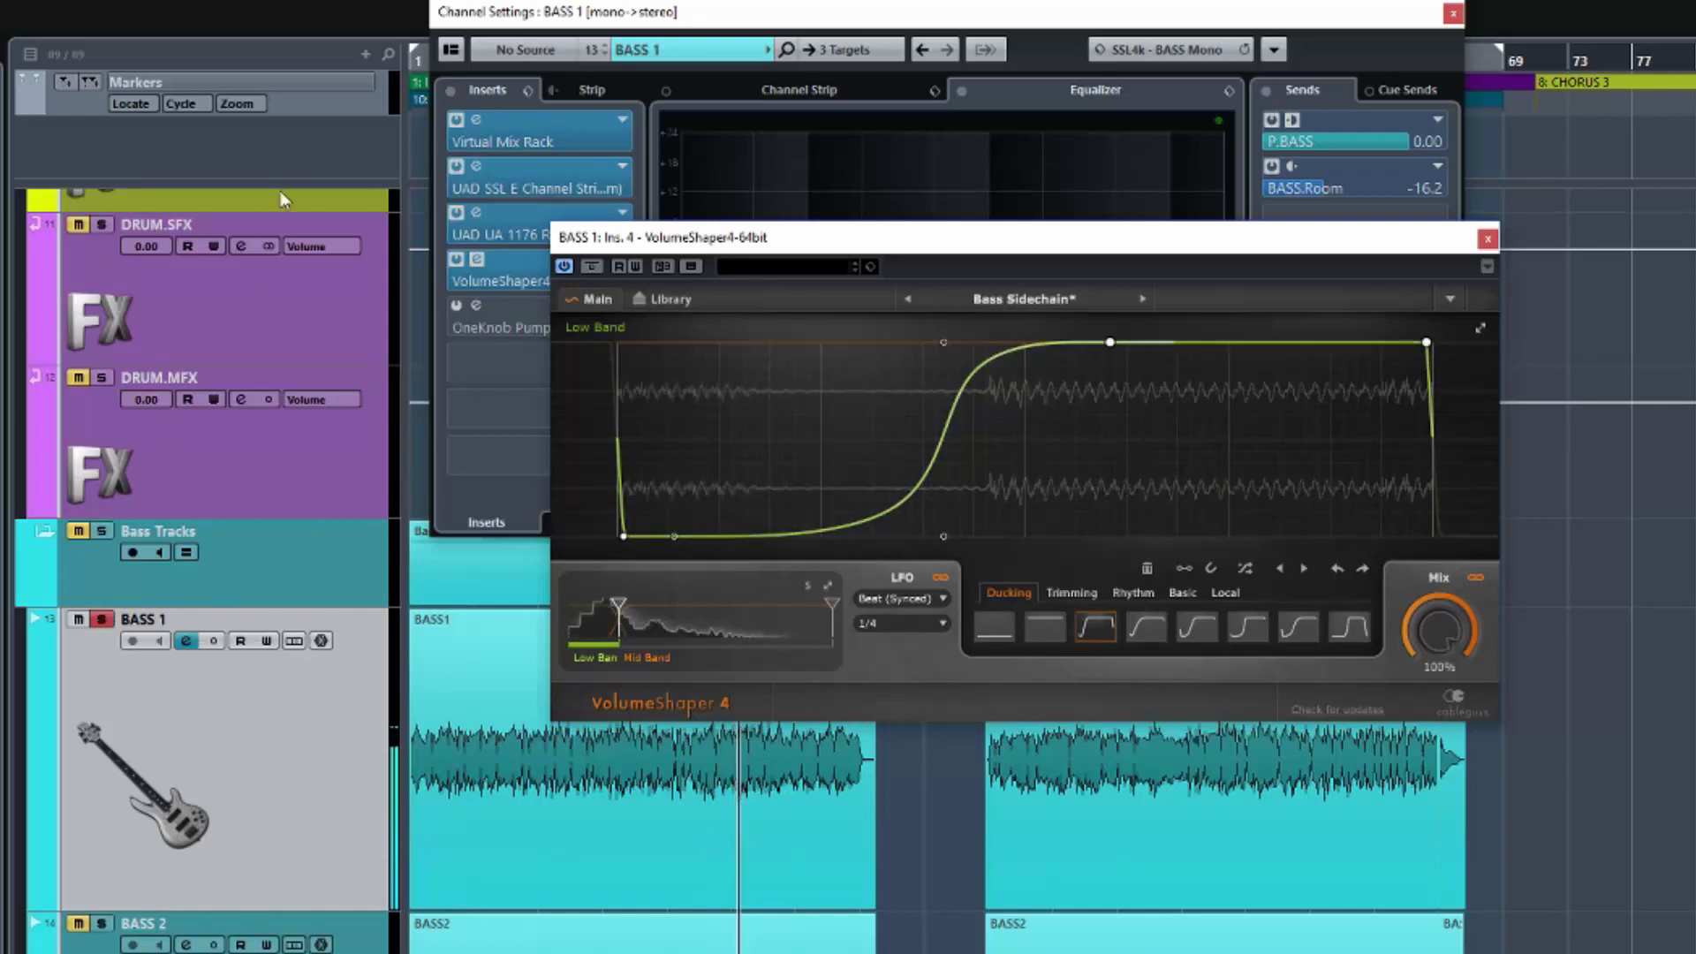
Step: Solo the Drums 1 track alongside BASS 1 and audition the pumping against the drums, toggling the VolumeShaper bypass to compare
scroll(297, 260, up, 10)
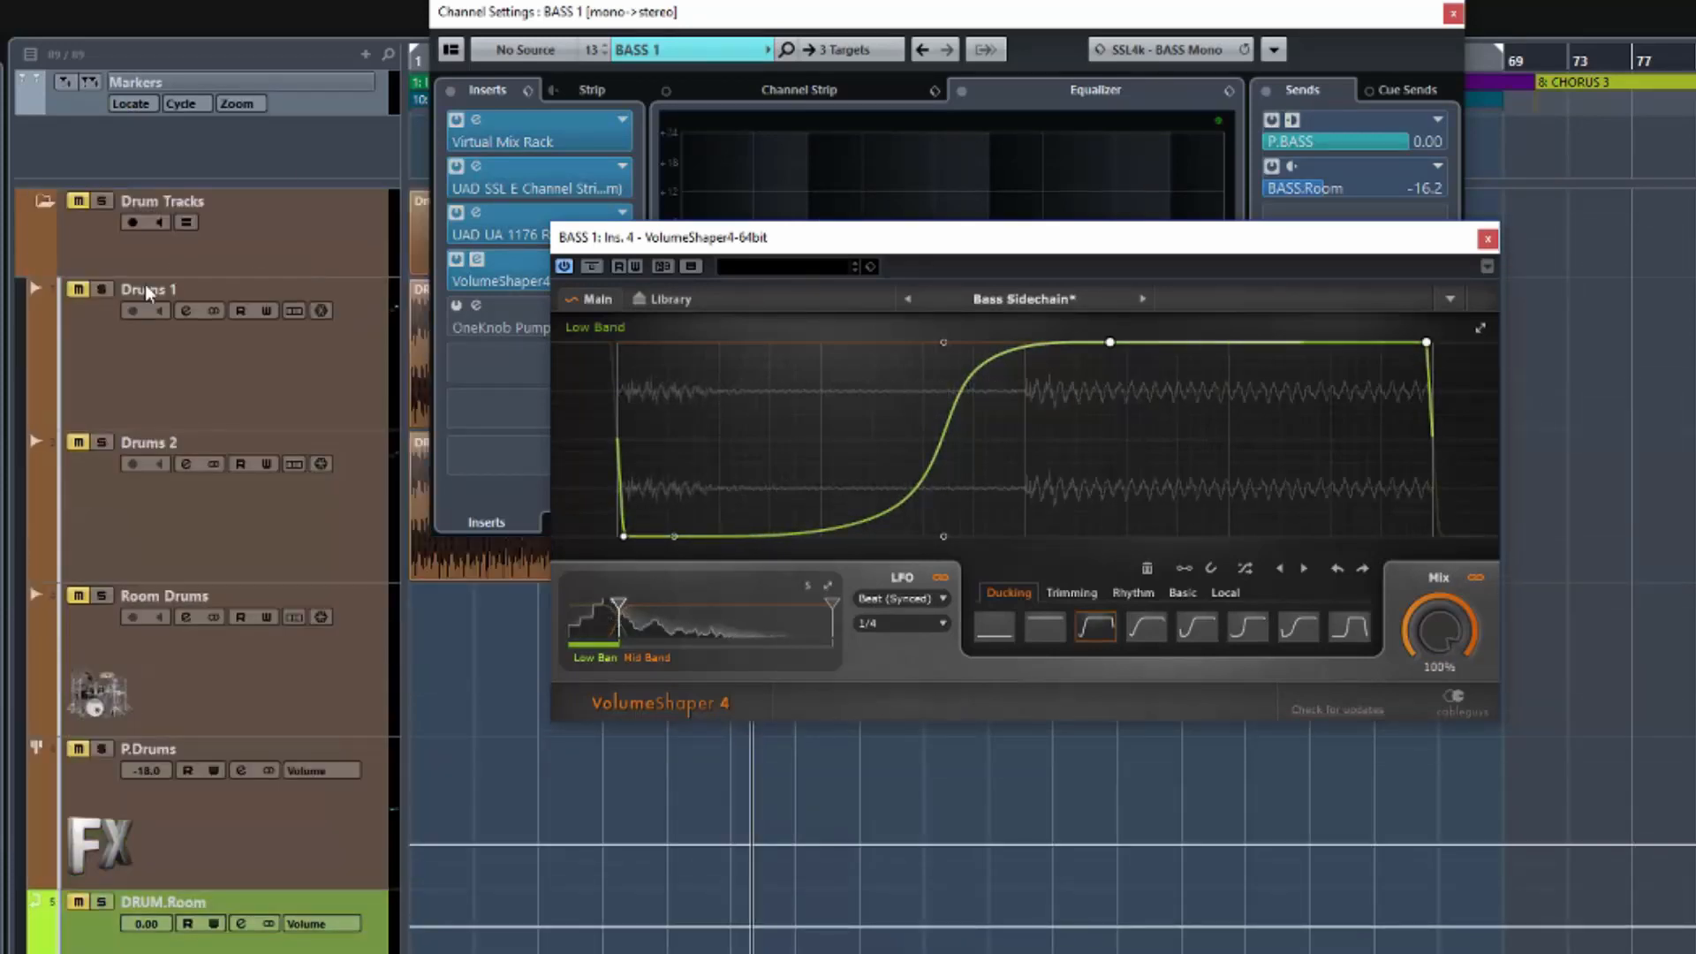
click(101, 288)
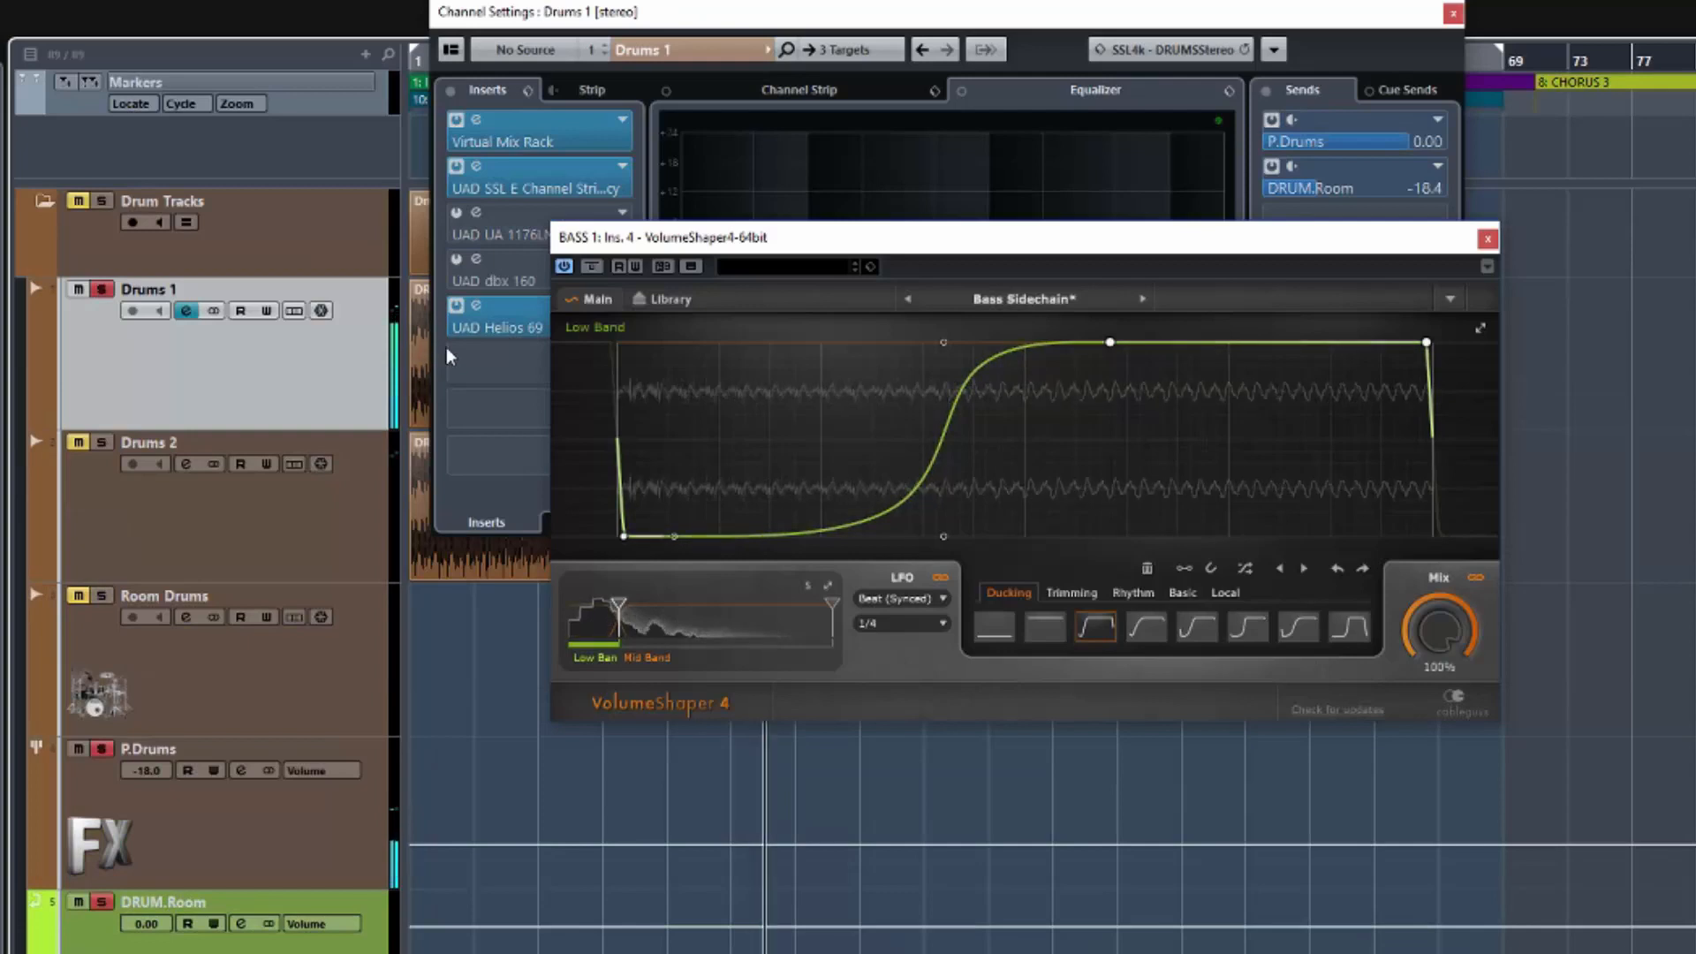
scroll(364, 369, down, 8)
scroll(364, 369, down, 15)
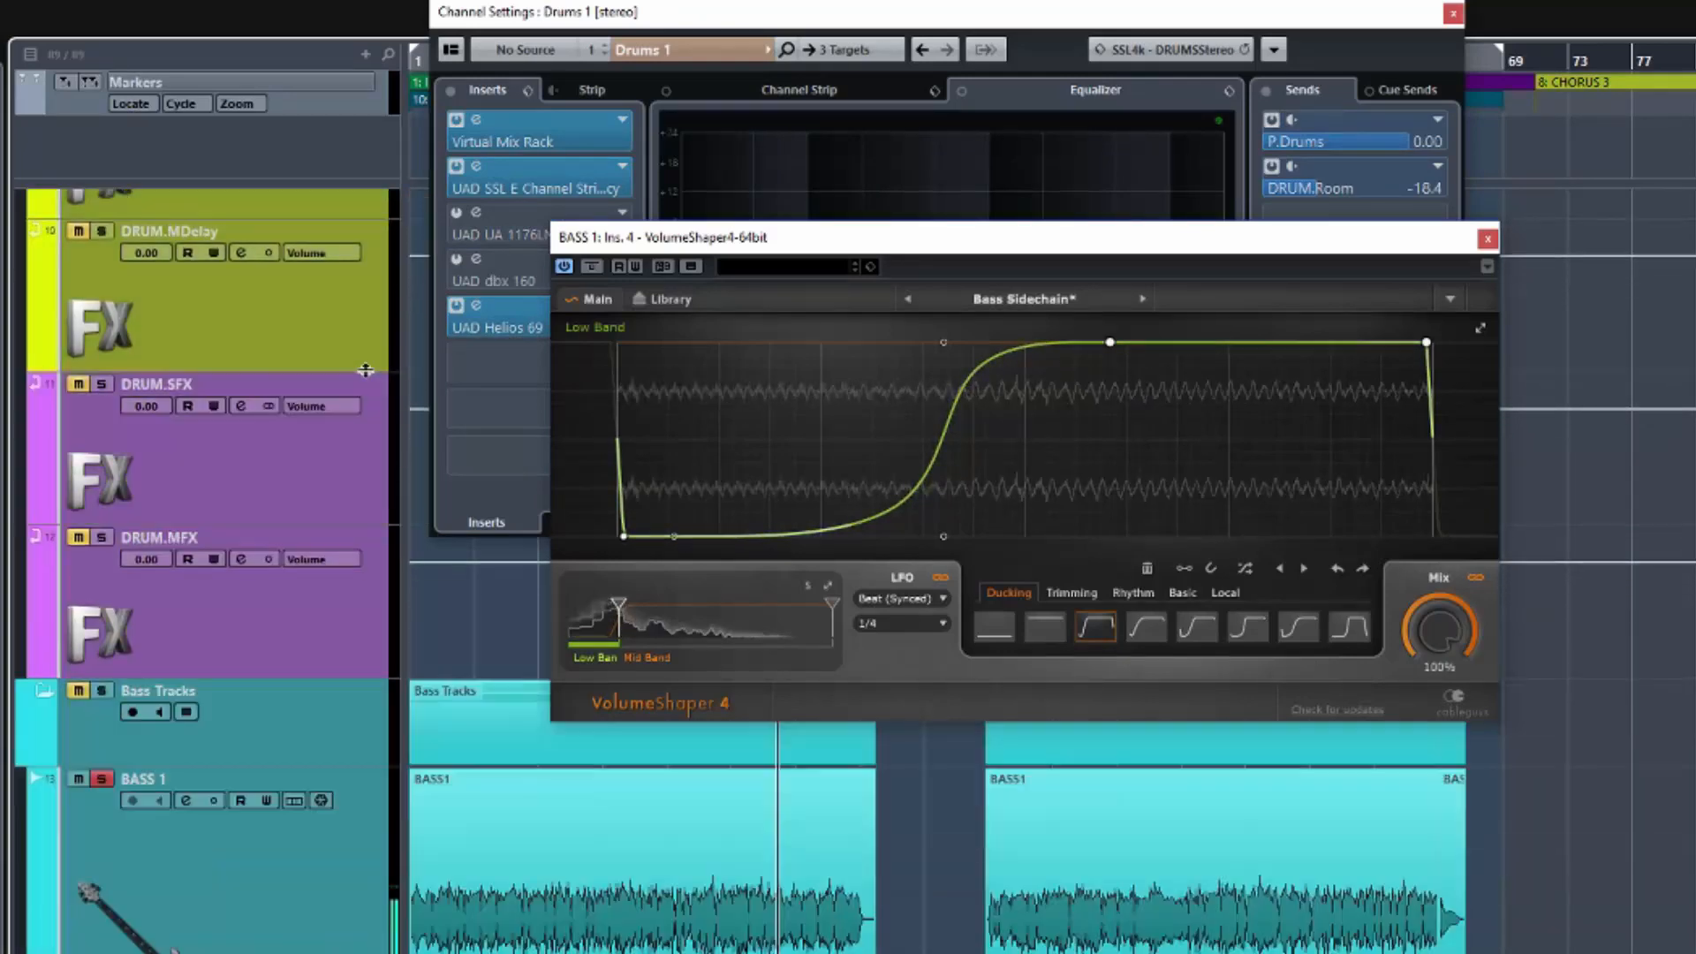
scroll(364, 380, up, 3)
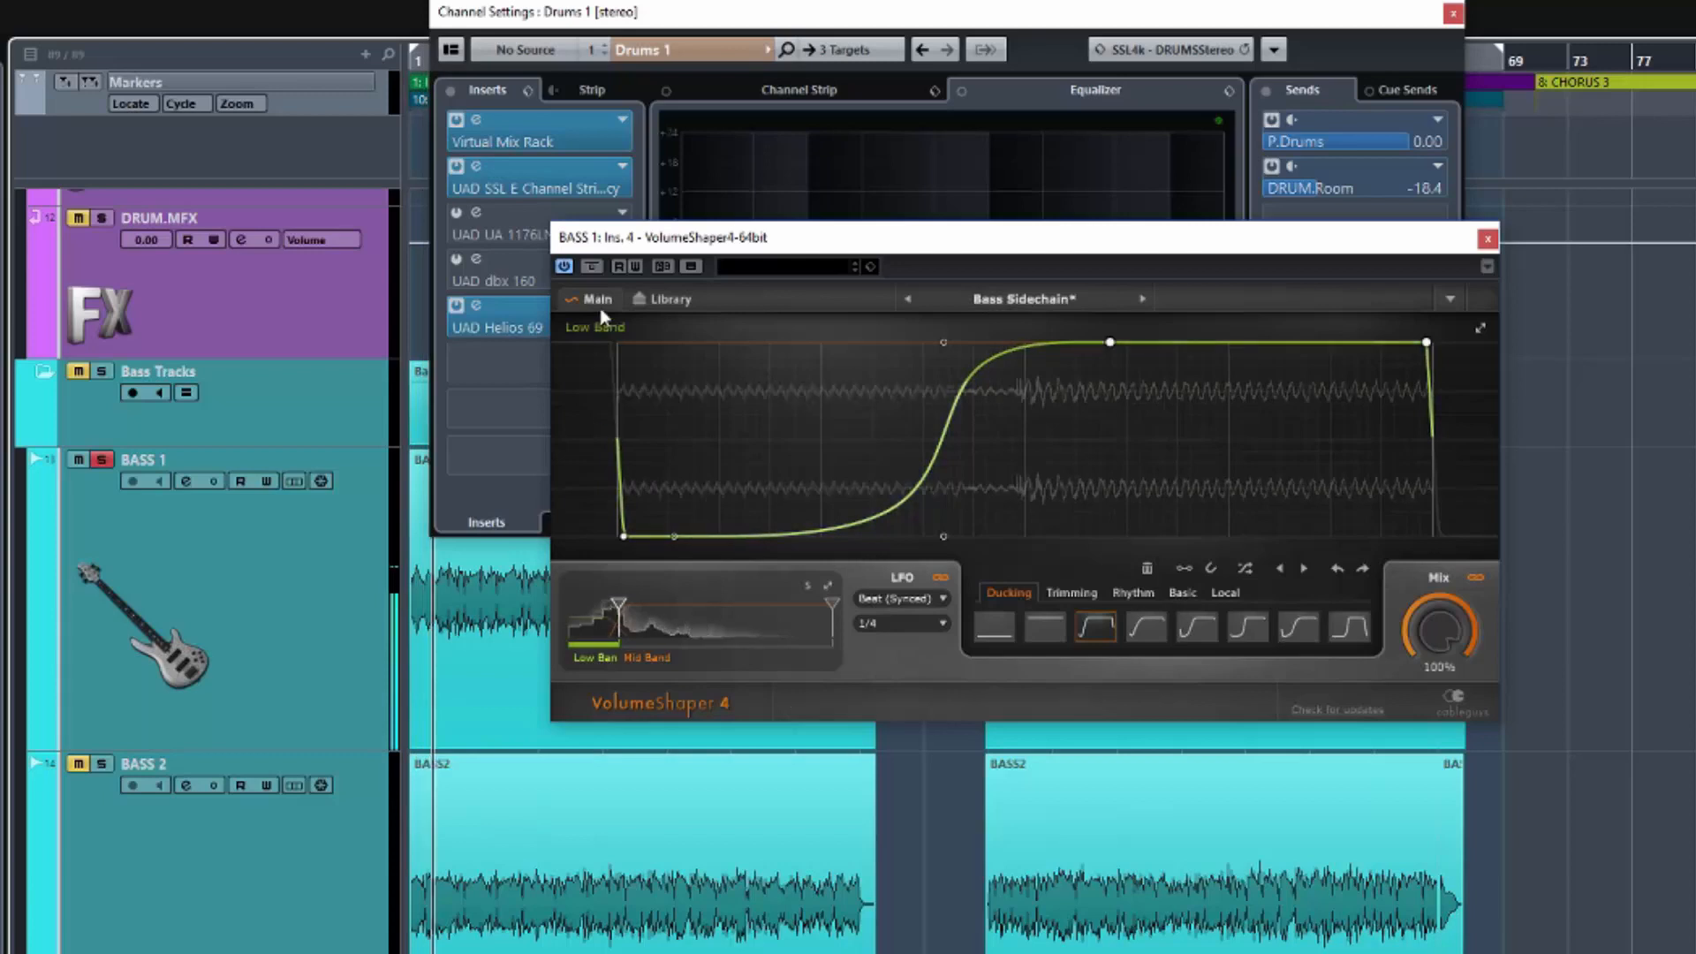
click(593, 267)
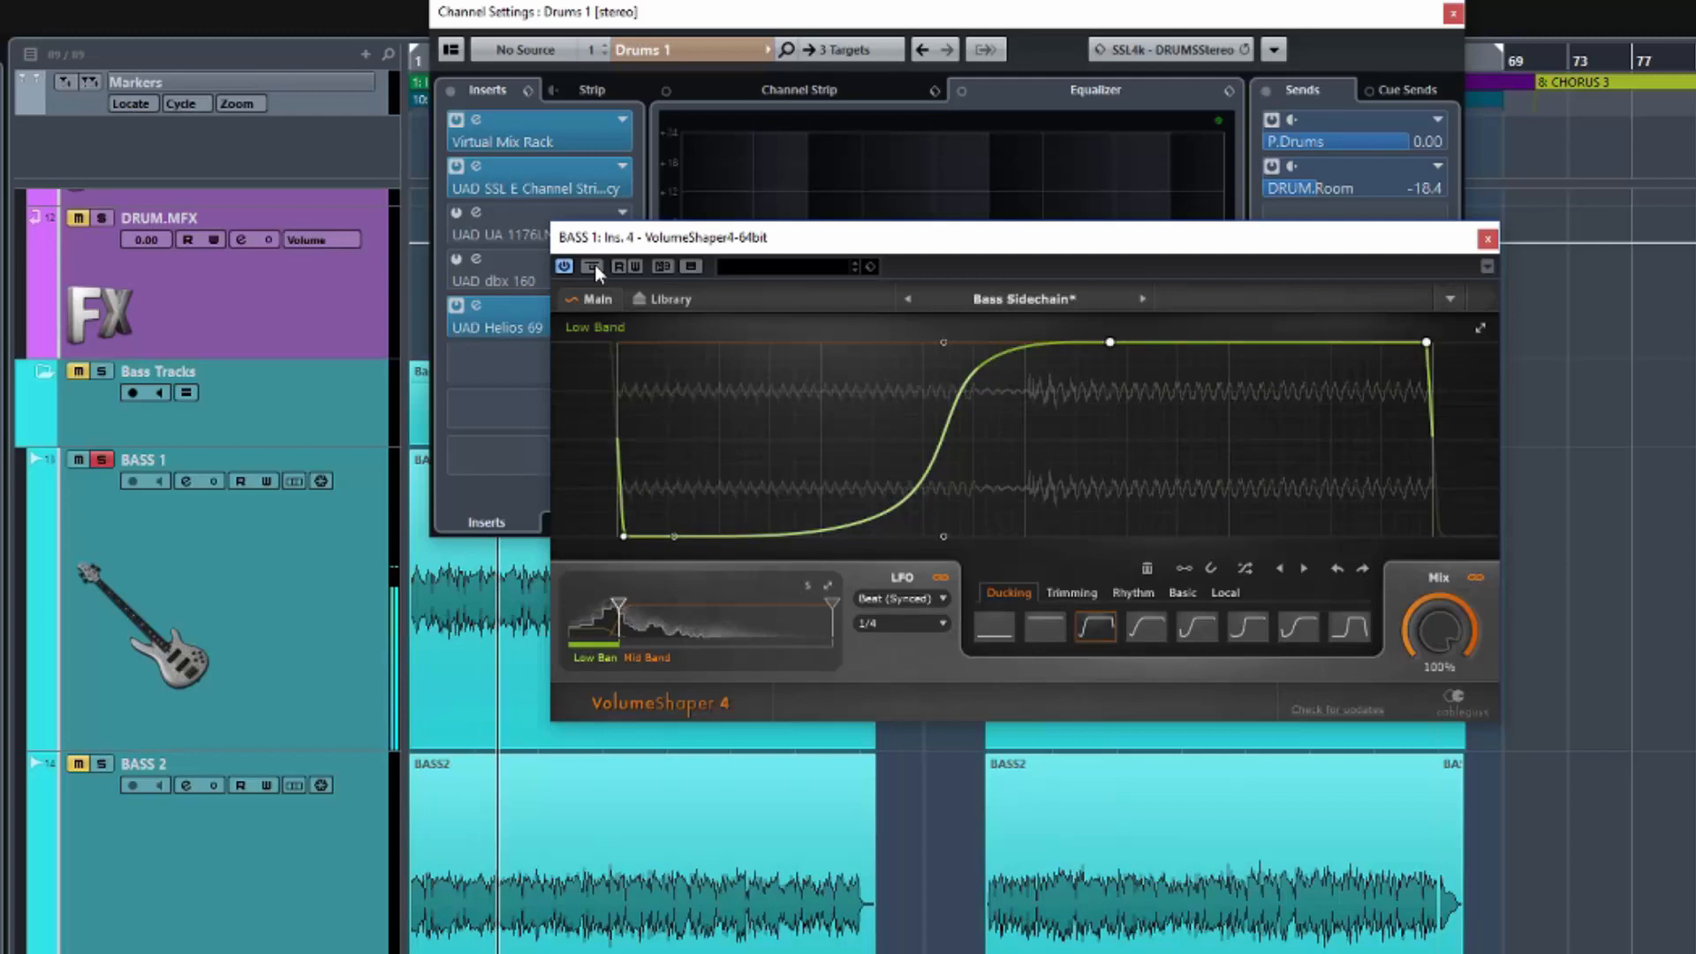
key(space)
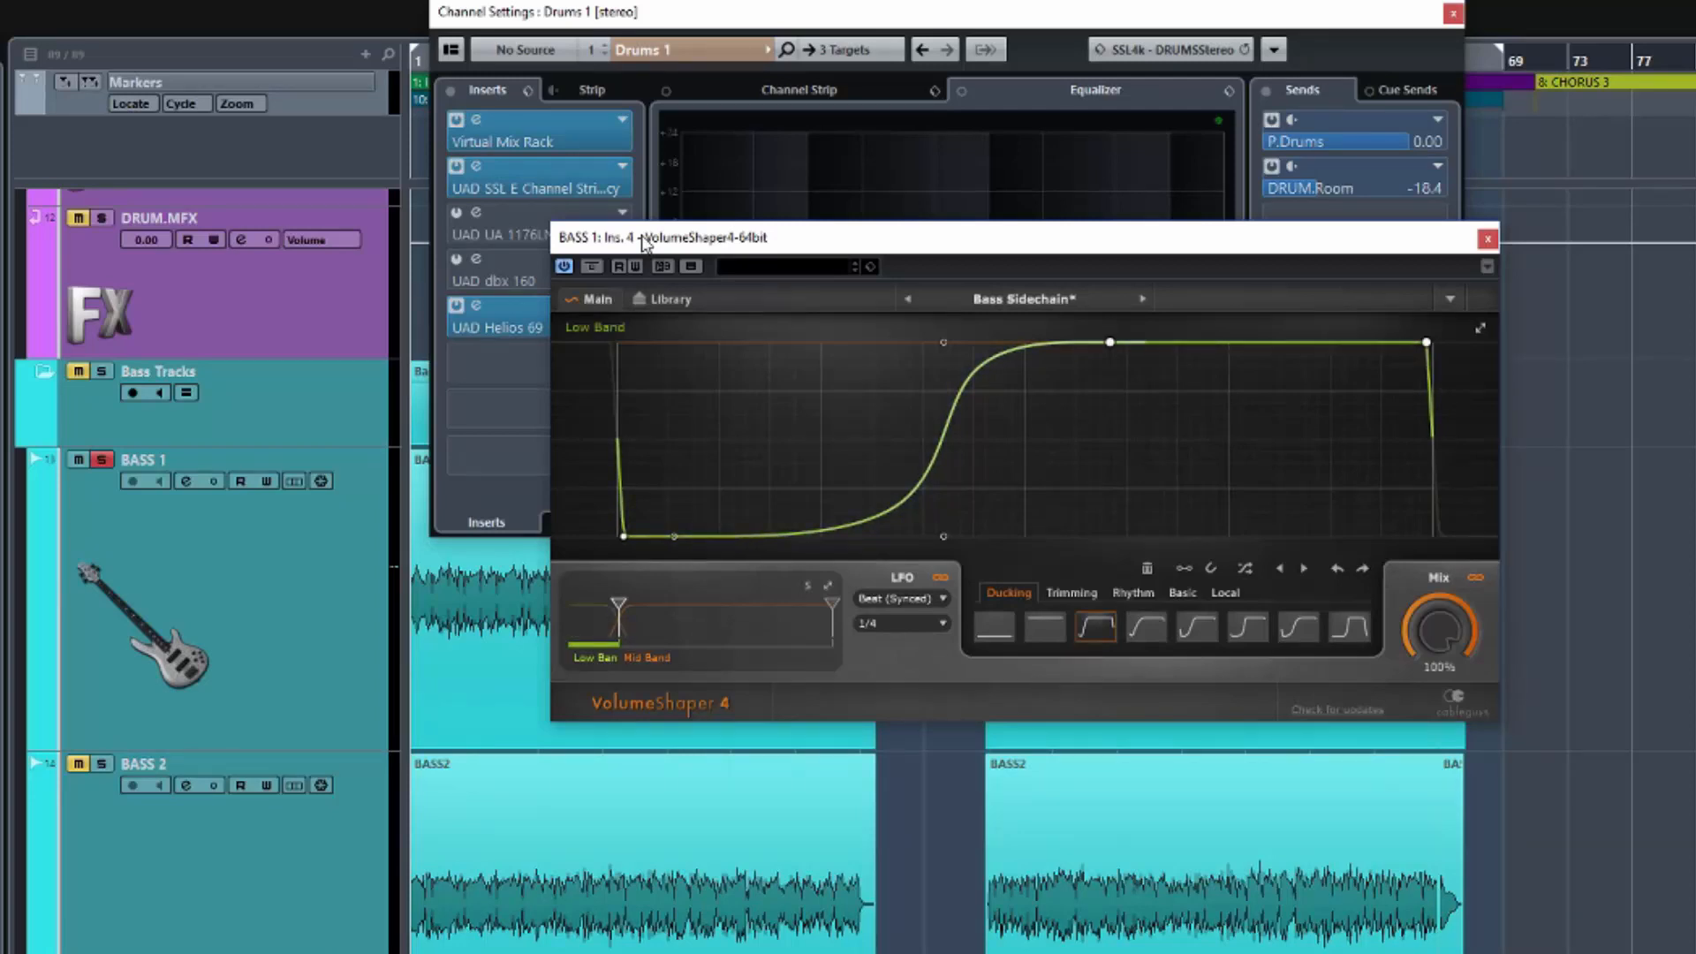
Step: Select the BASS 1 track and move the VolumeShaper window clear of the channel's insert list
click(382, 605)
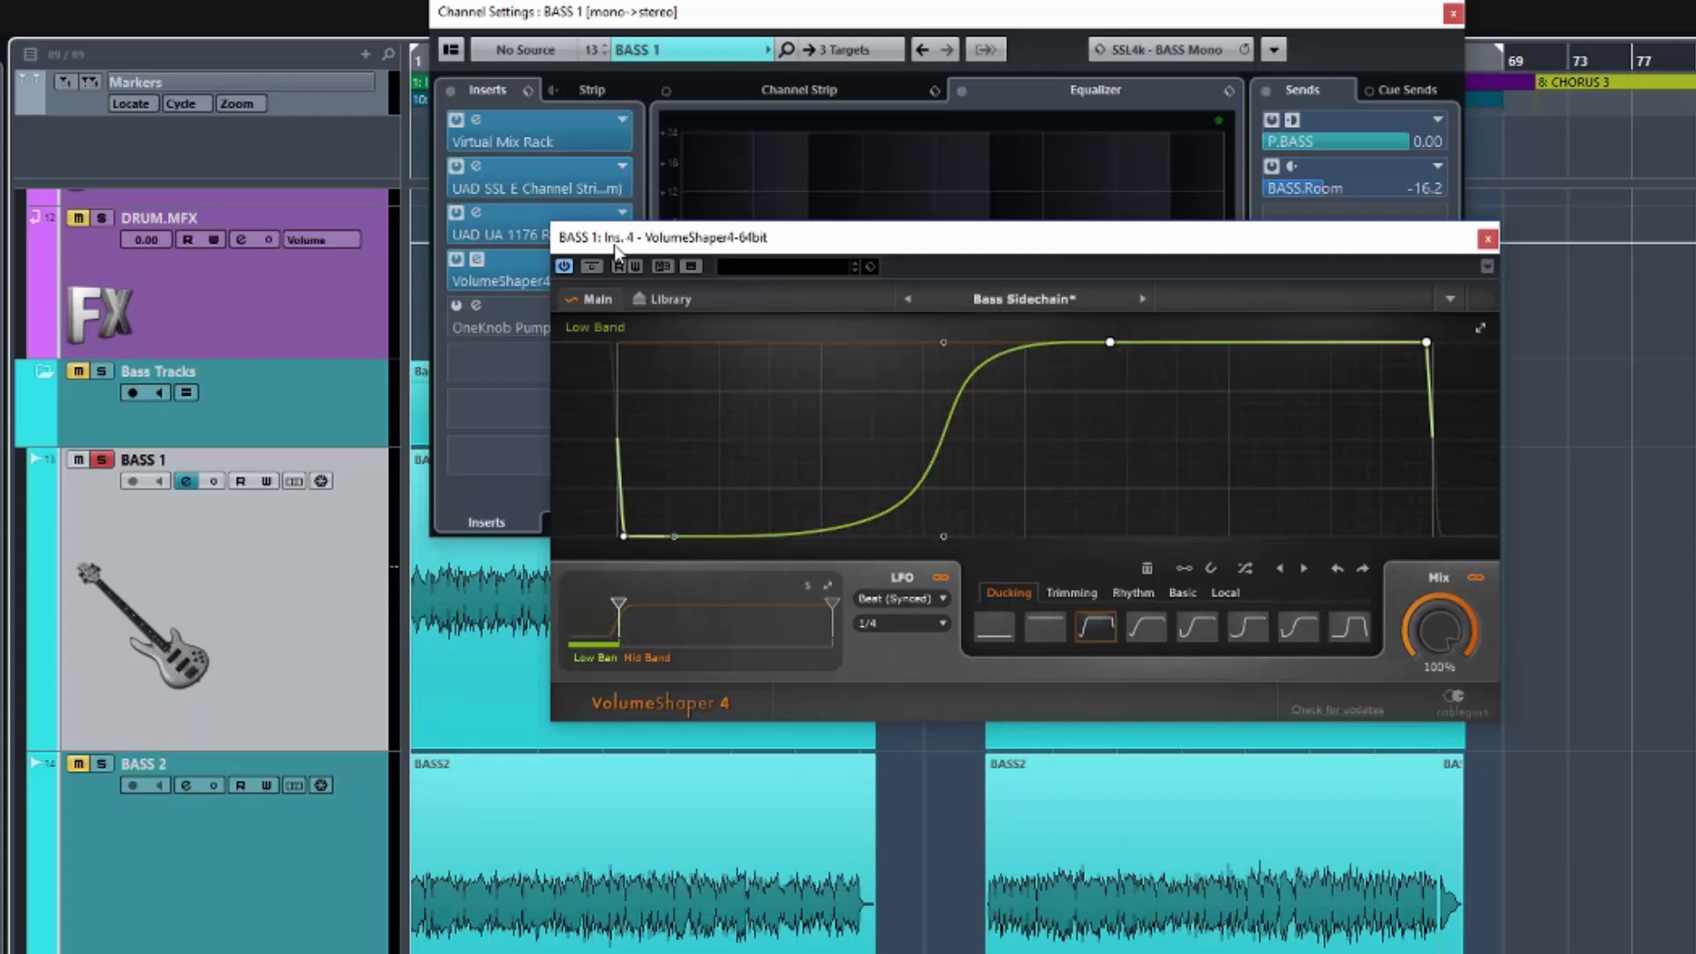
drag(615, 249, 709, 260)
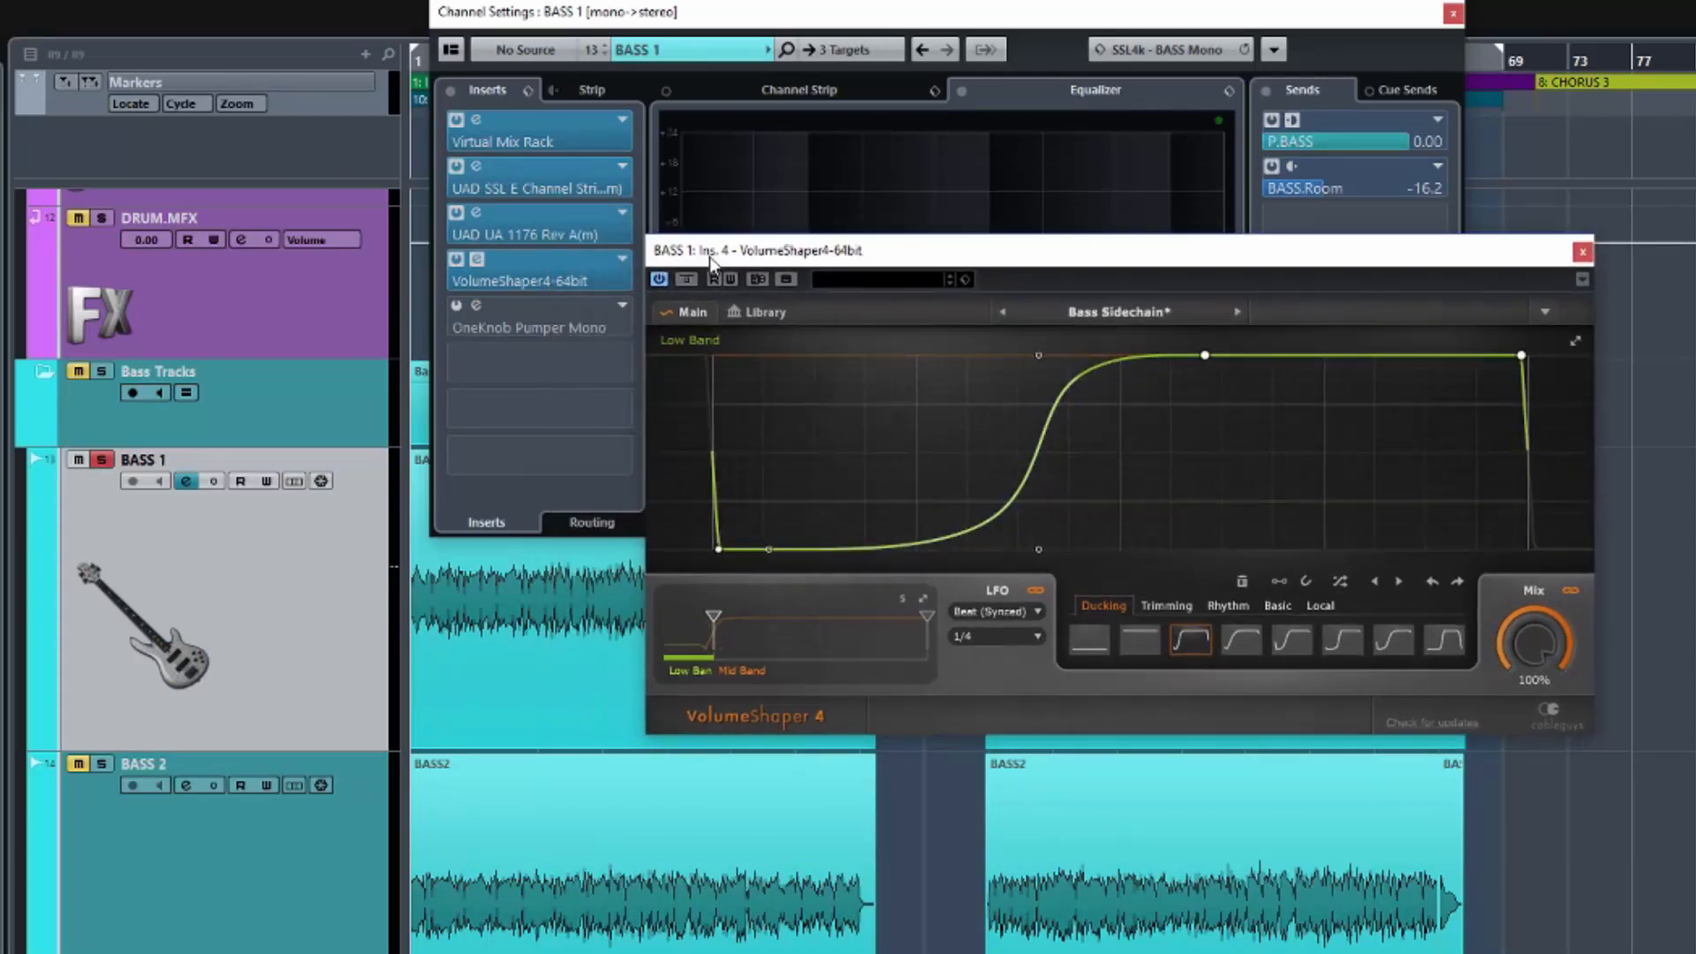
drag(711, 262, 716, 259)
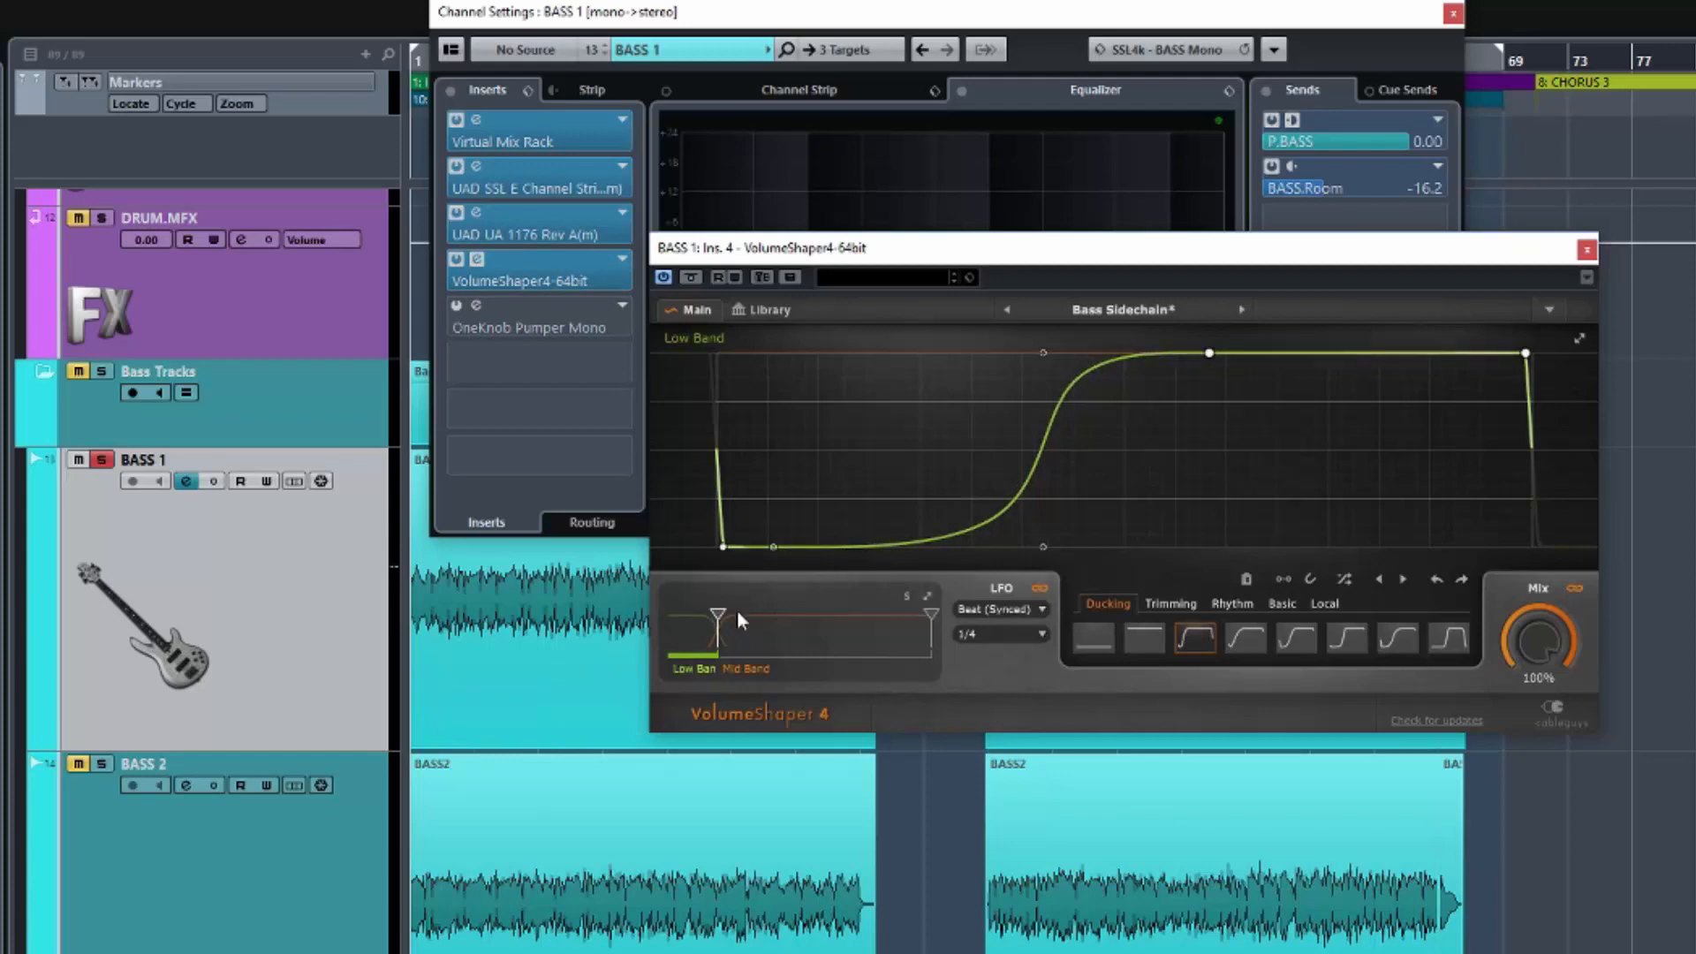
Step: Check the beat loop length options for the VolumeShaper LFO, keeping 1/4
click(1028, 635)
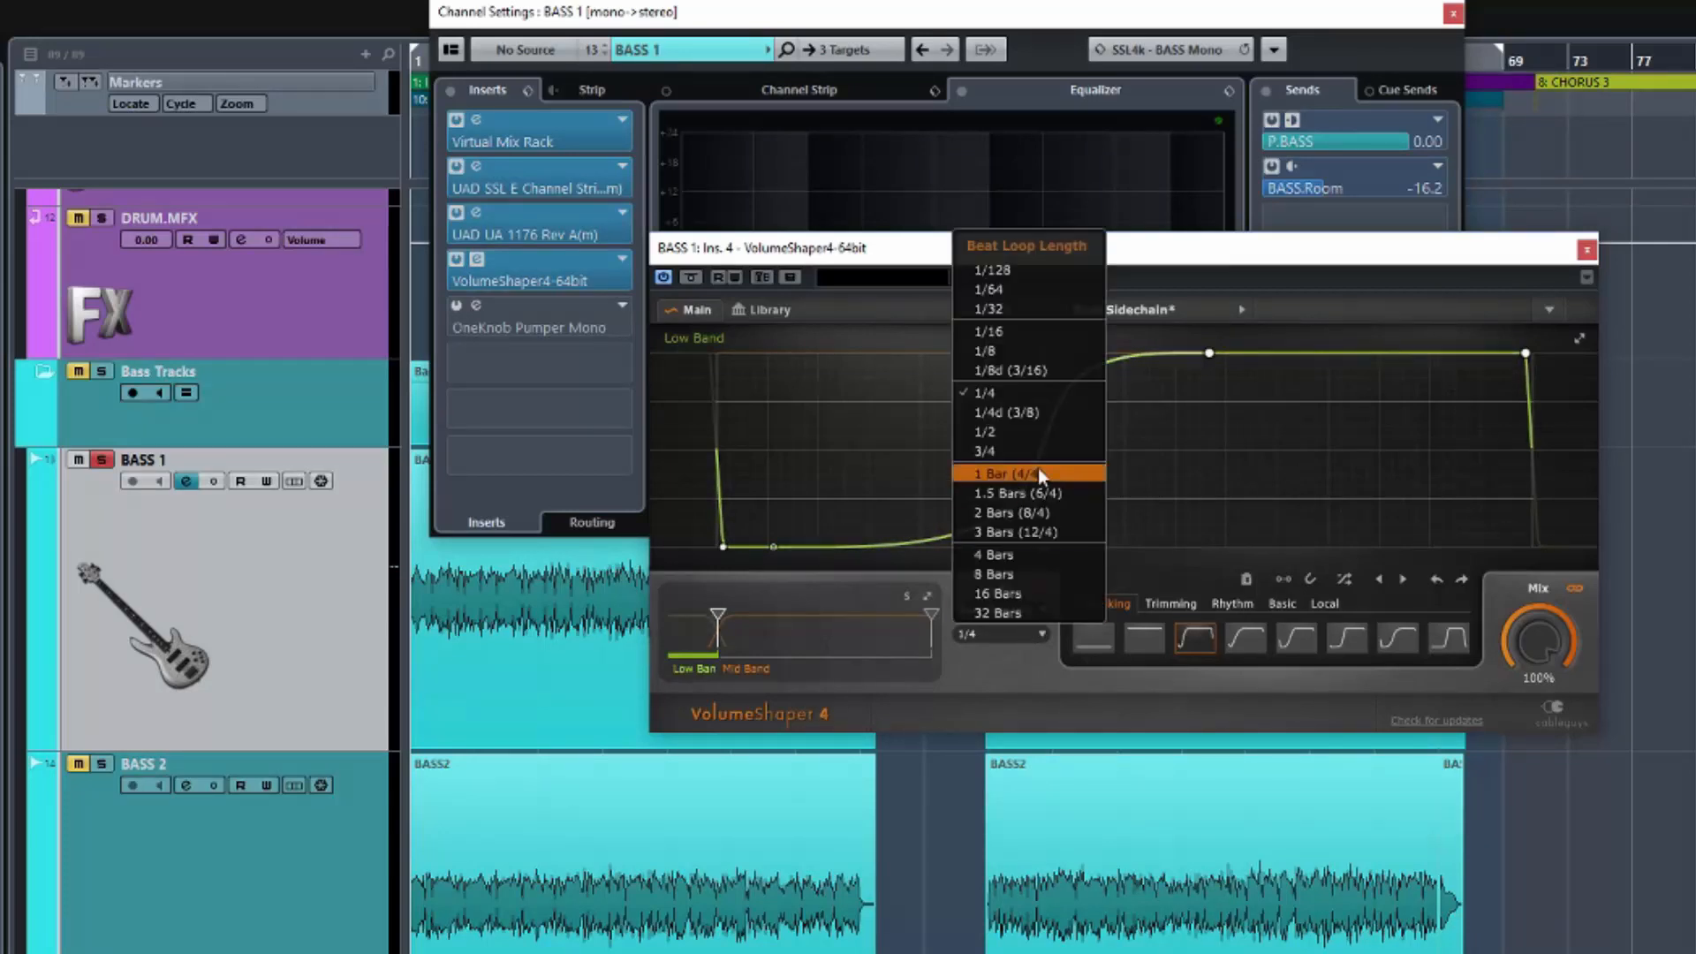
click(1016, 625)
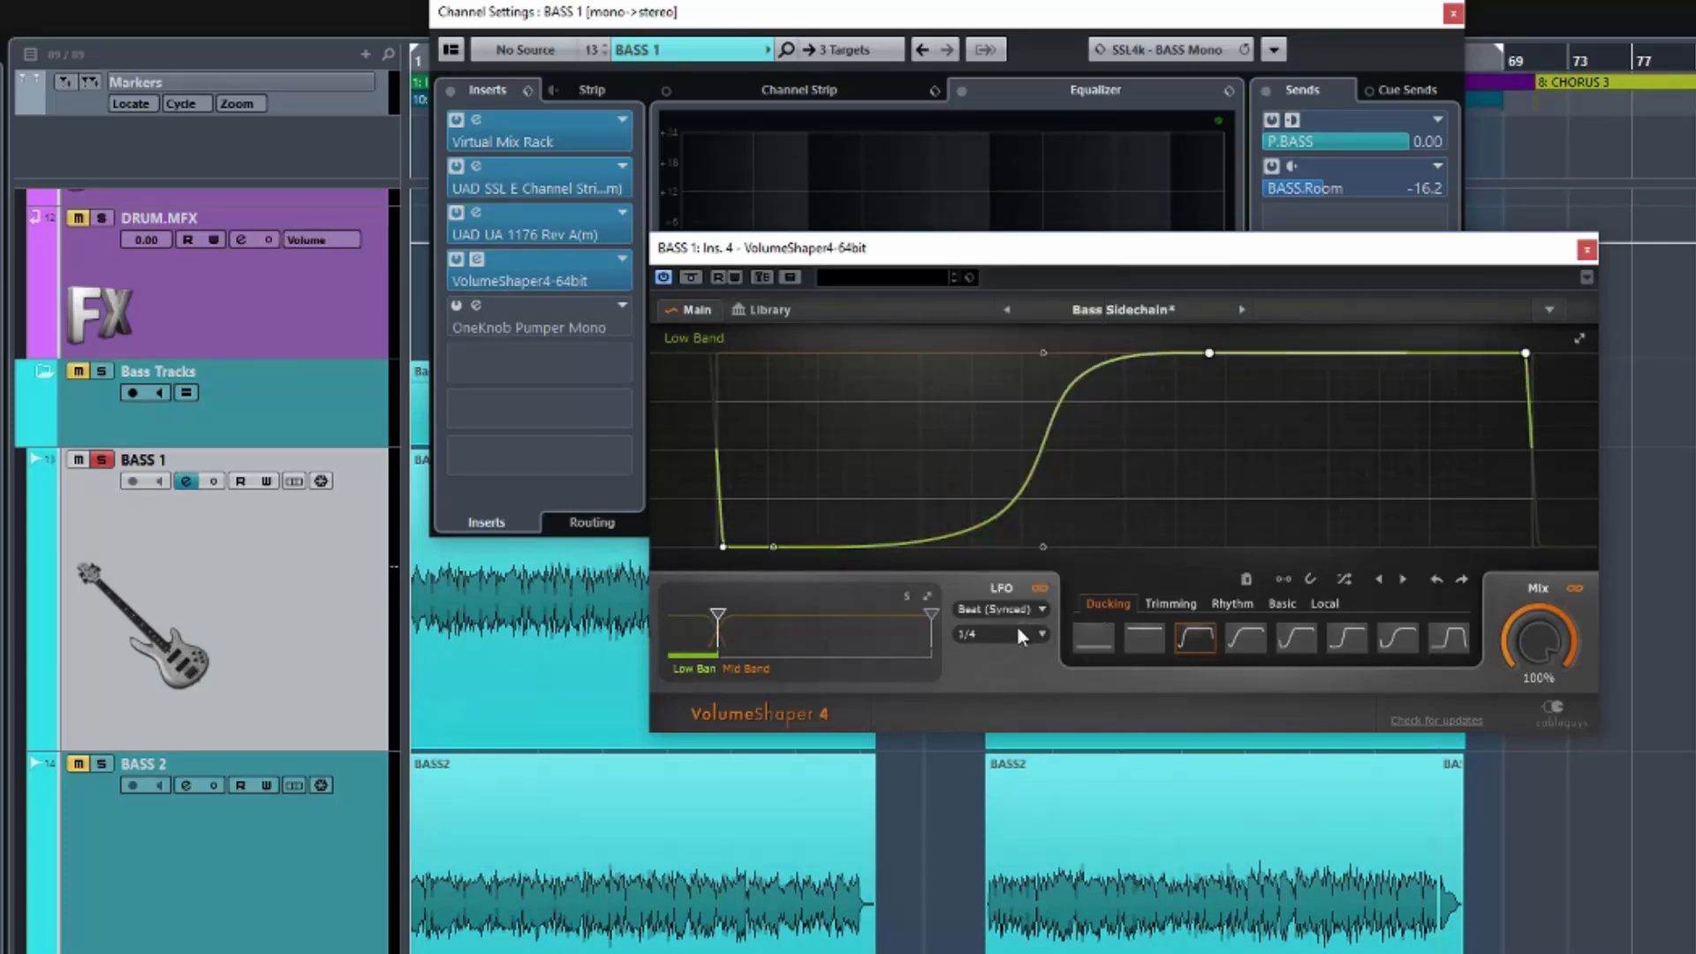